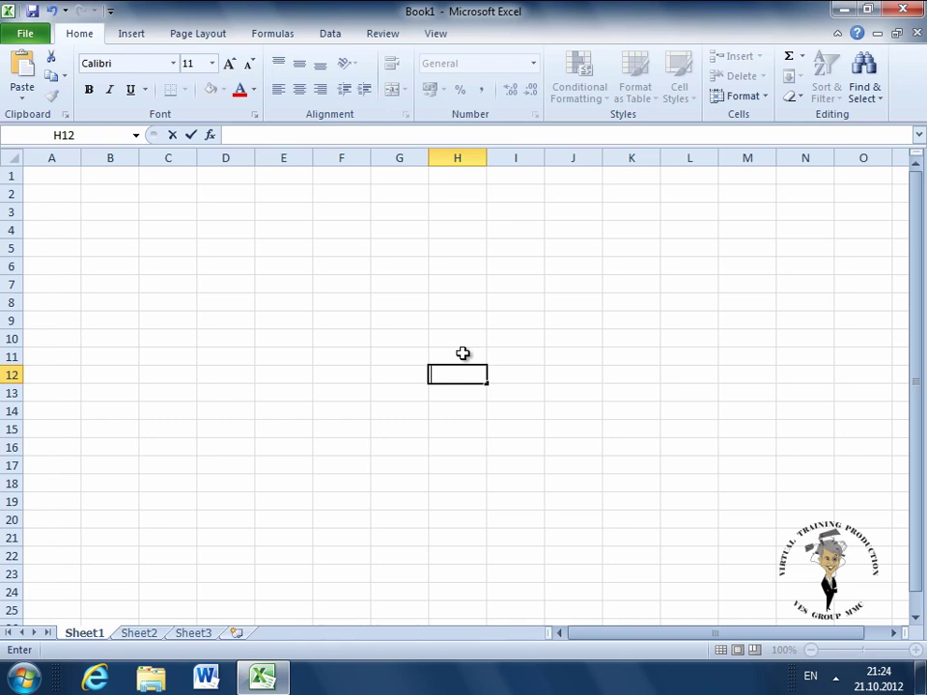
Enter the formula =5+3 in H12 so it shows 8, and reselect H12 to view the formula
type("=5+")
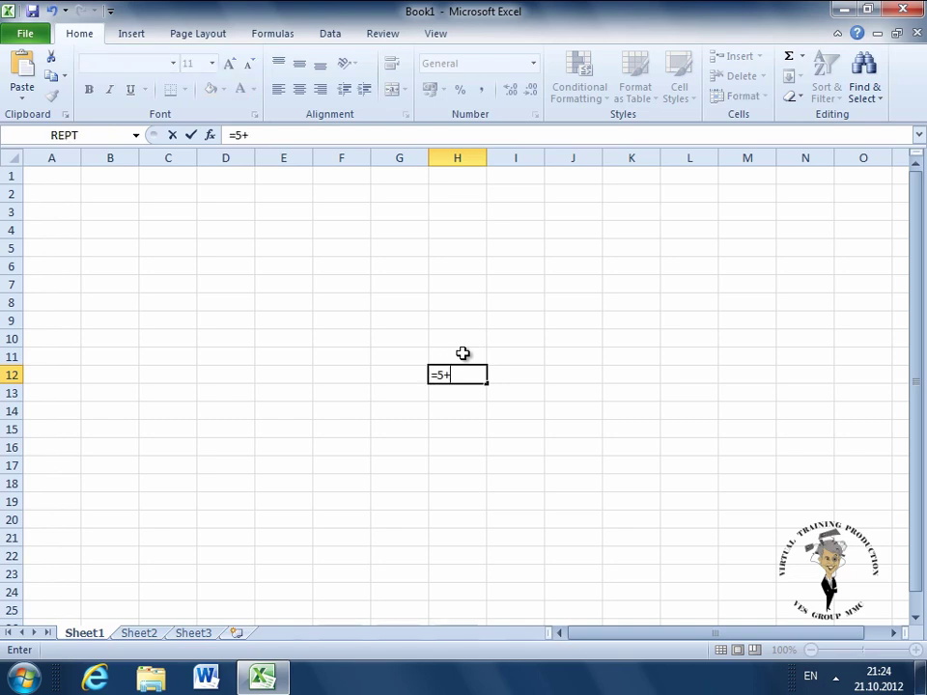
type("3")
key("Return")
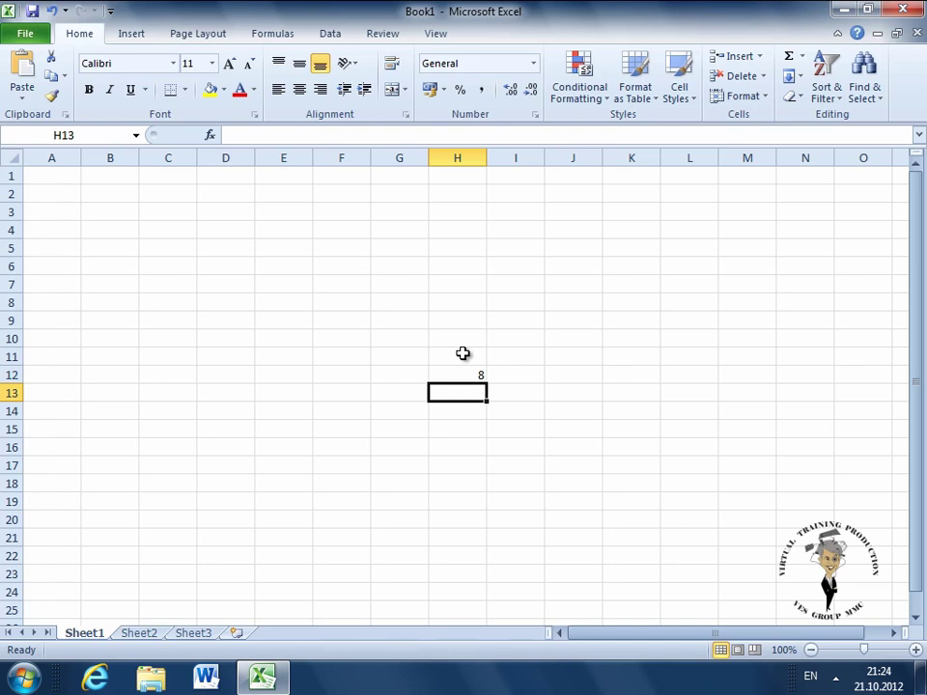
left_click(460, 375)
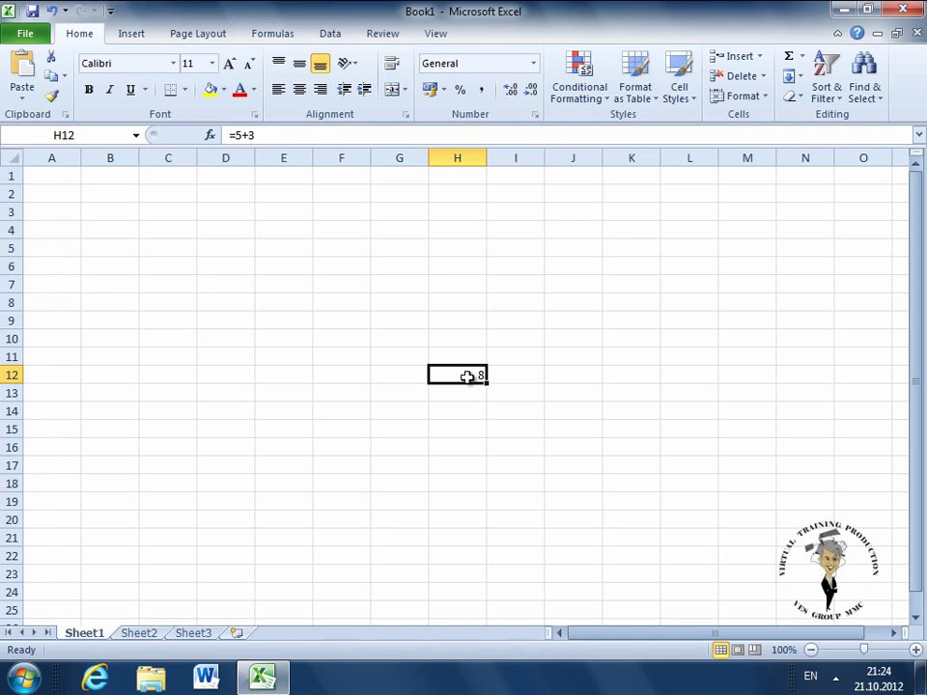
Delete the leading = from H12's formula so the cell holds plain text 5+3
left_click(236, 134)
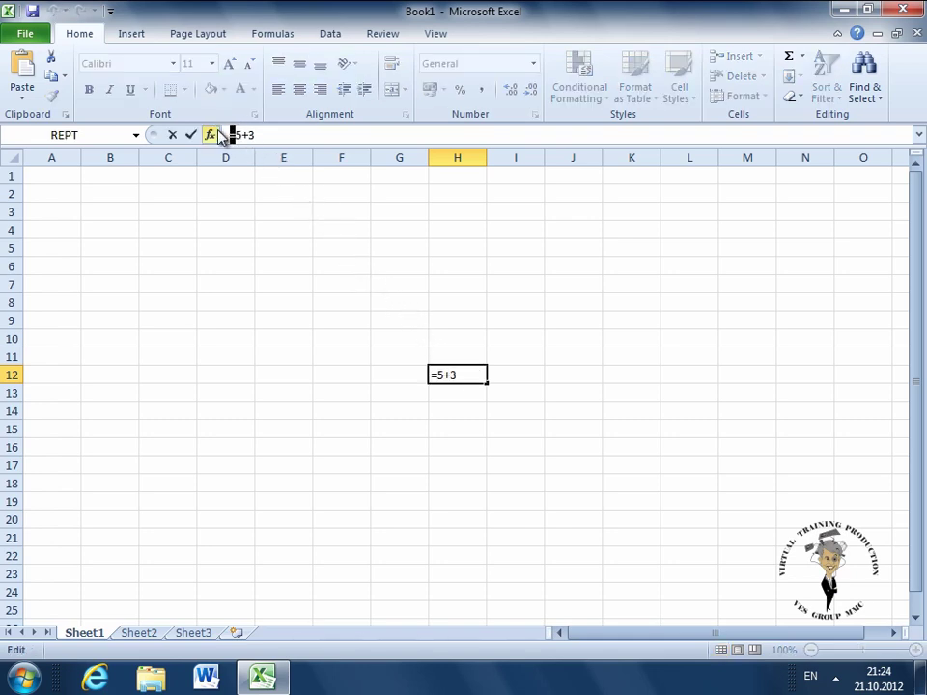
left_click(274, 133)
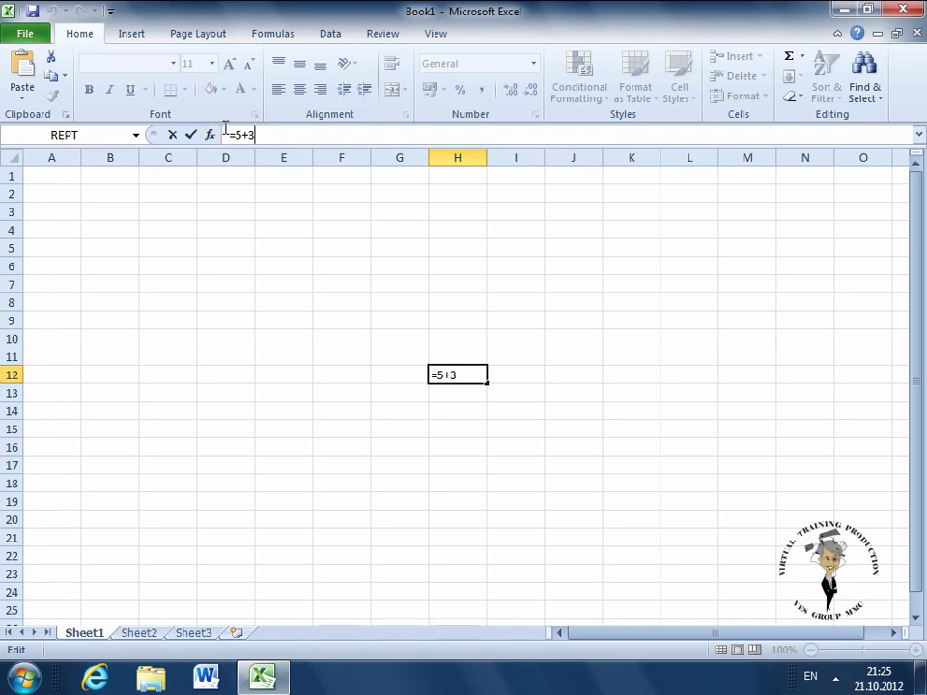
left_click(232, 134)
key("BackSpace")
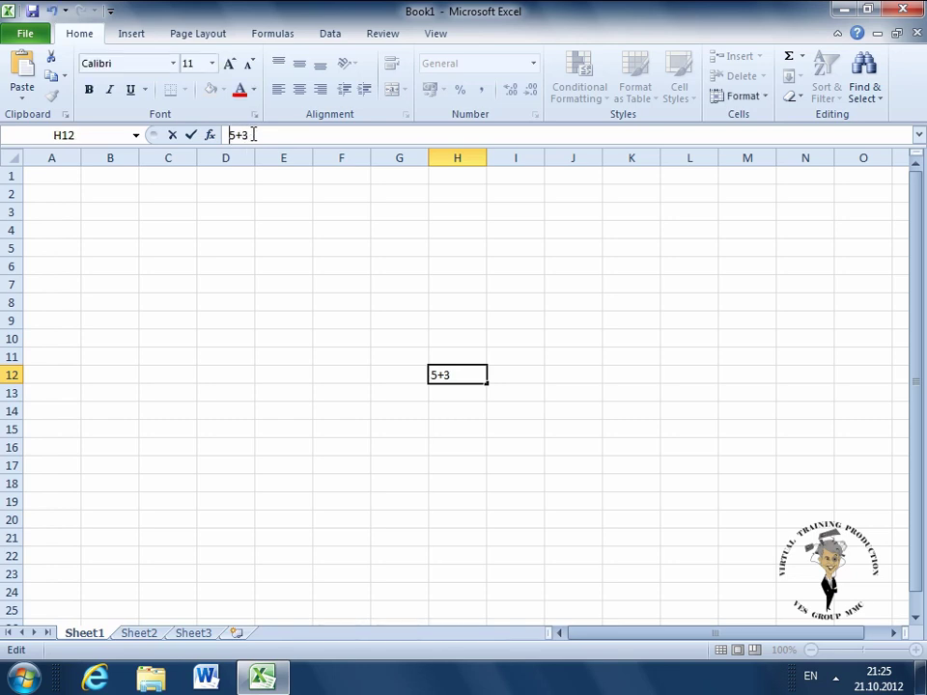
key("Return")
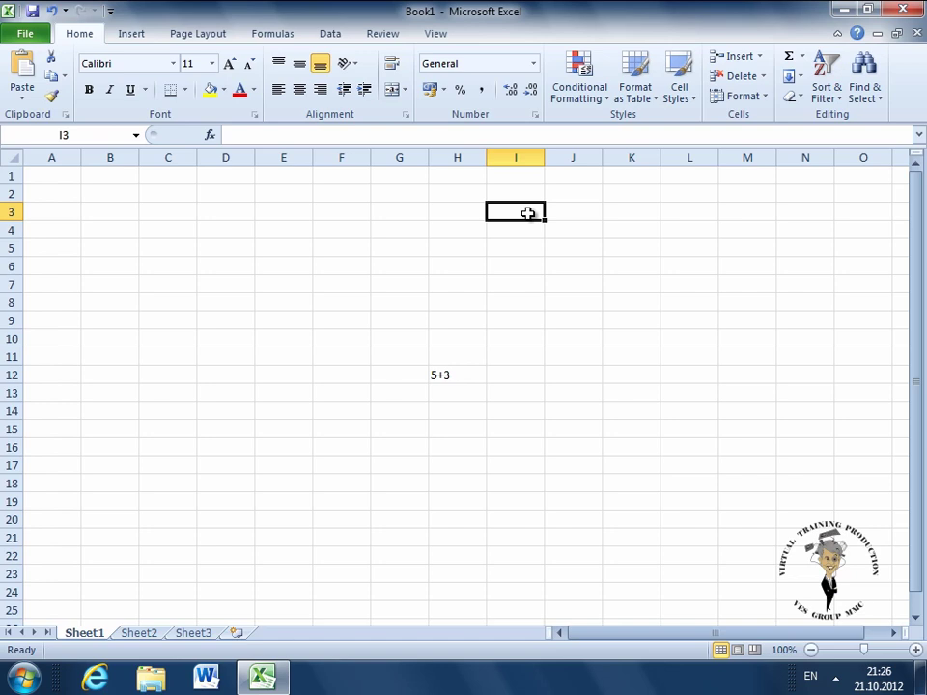
Enter =5+9 in I3 so it displays 14, and reselect I3 to view the formula
type("=")
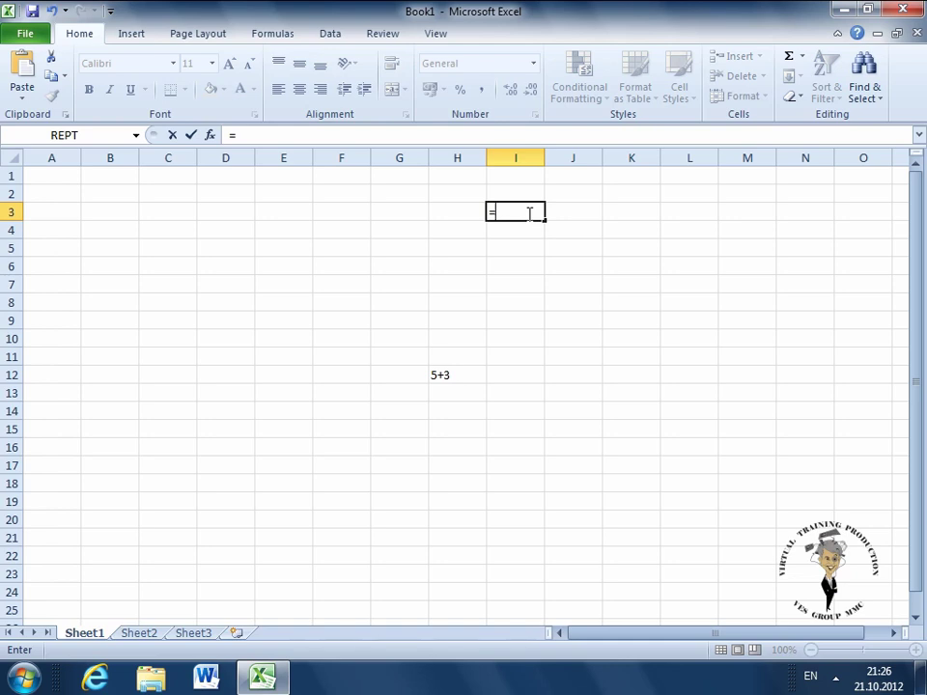
type("5+9")
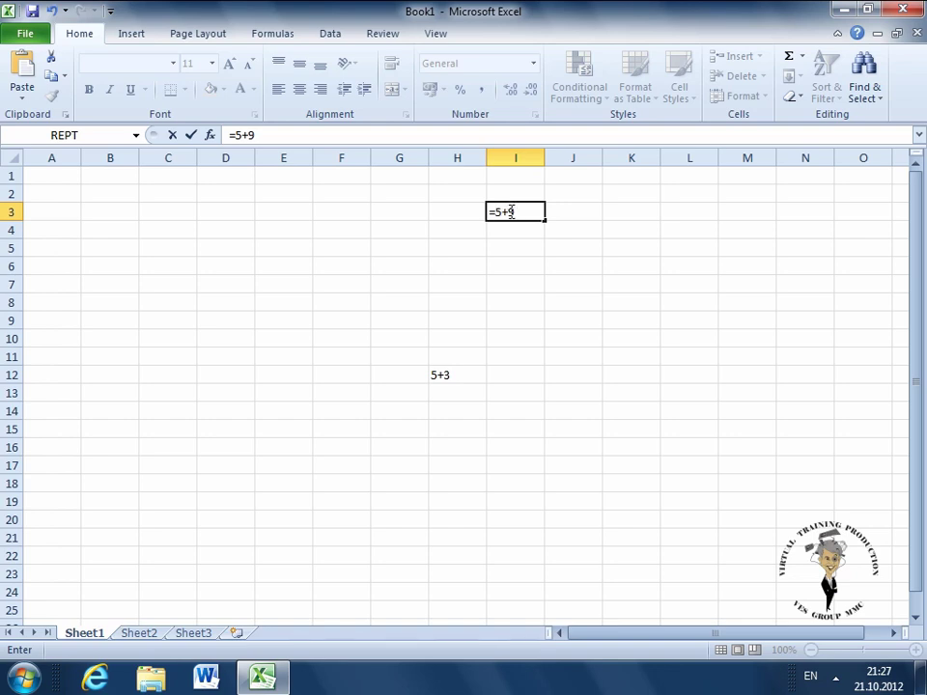
key("Return")
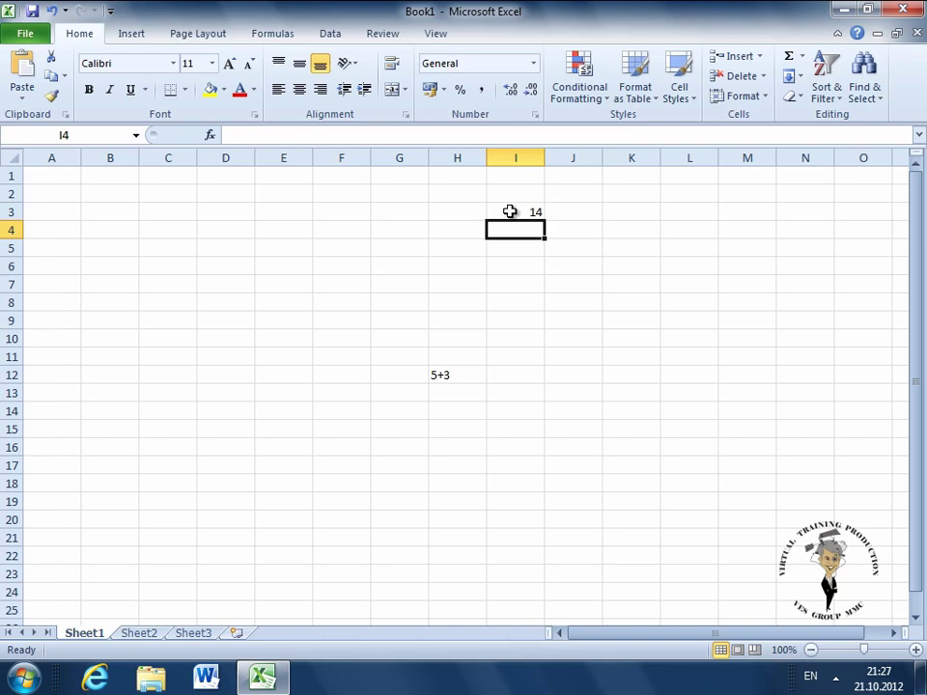
left_click(510, 211)
Enter =14-9 in I4, highlighting its 9 and 14 operands, so it shows 5
type("=14-")
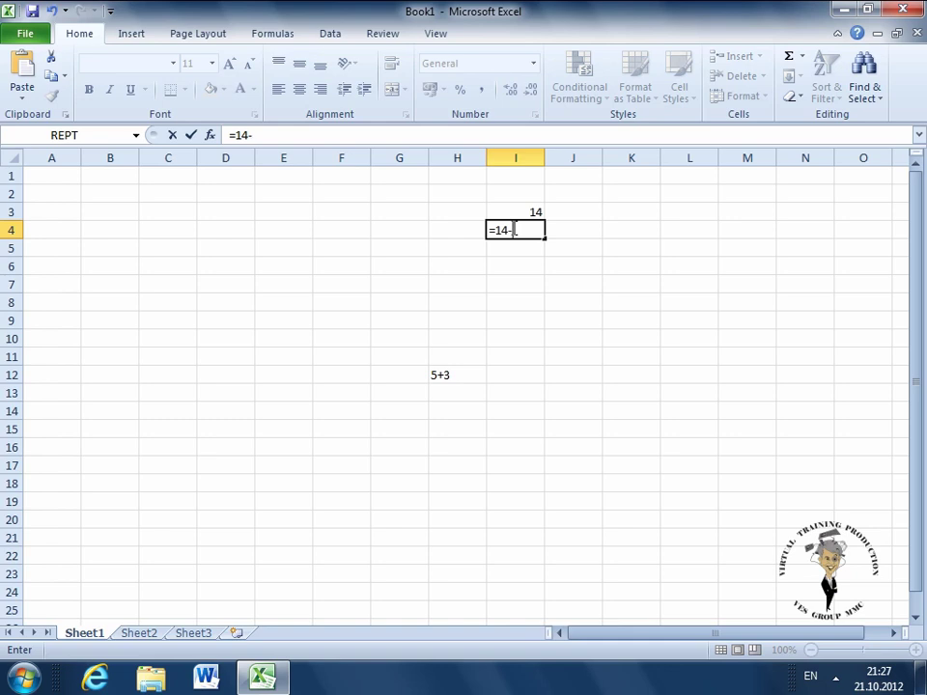
type("9")
double_click(515, 230)
double_click(500, 229)
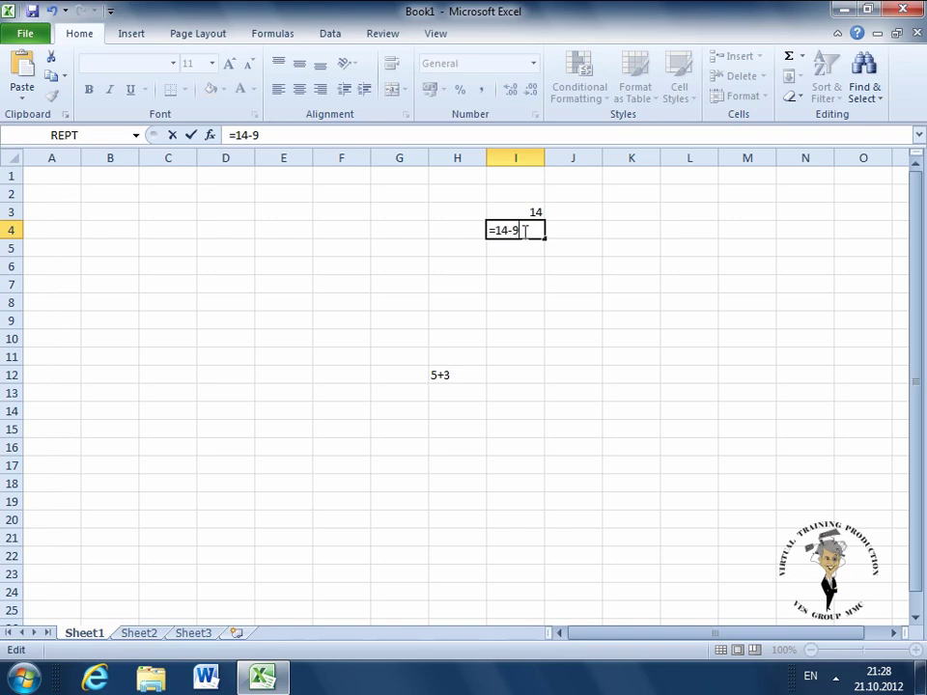
key("Return")
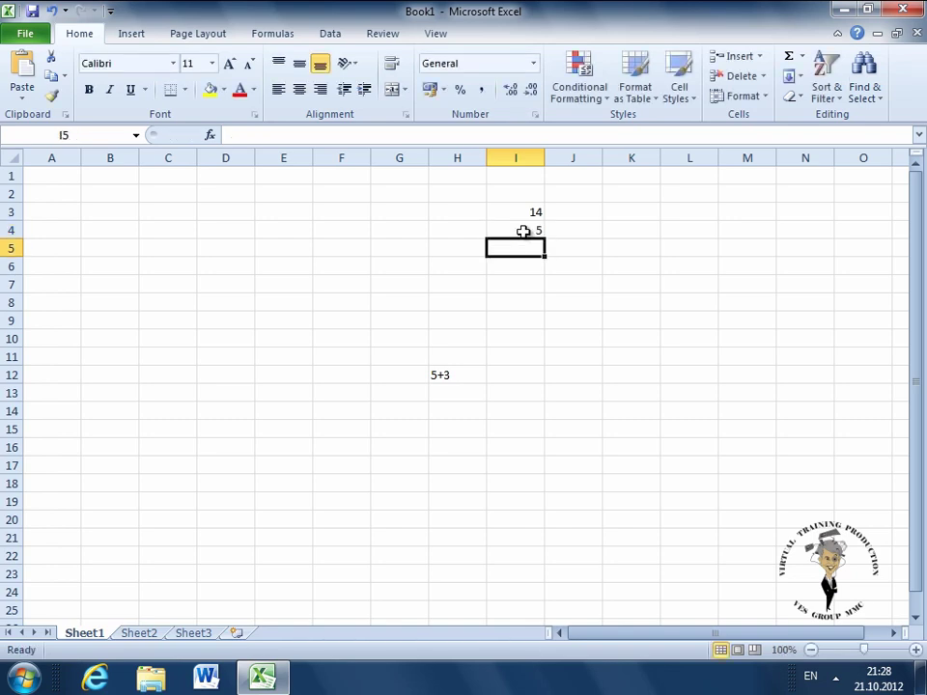
left_click(523, 232)
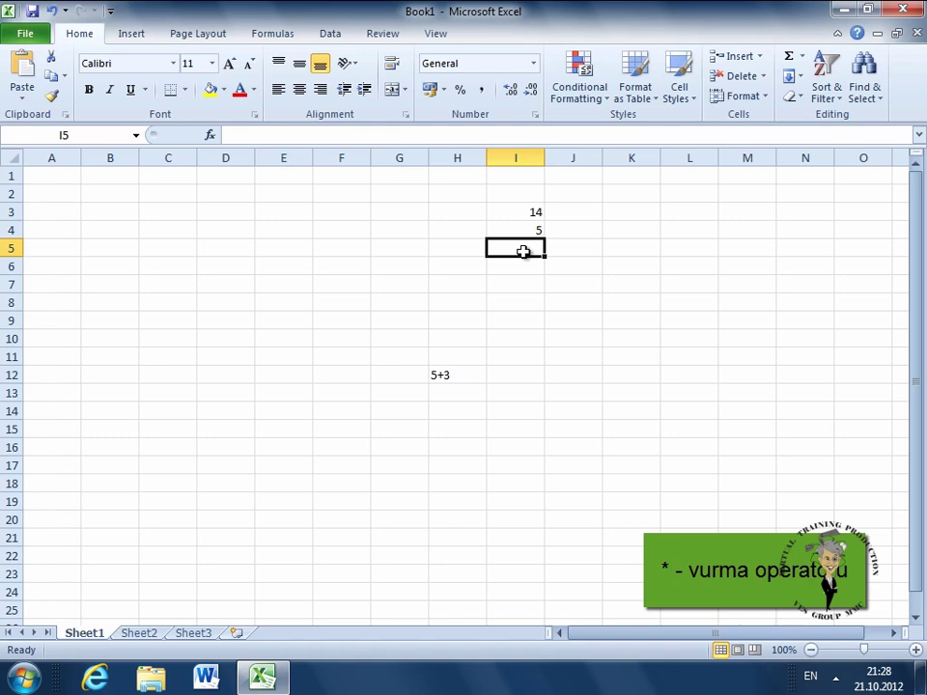
Enter =5*9 in I5 so it displays 45, and reselect I5 to view the formula
type("=")
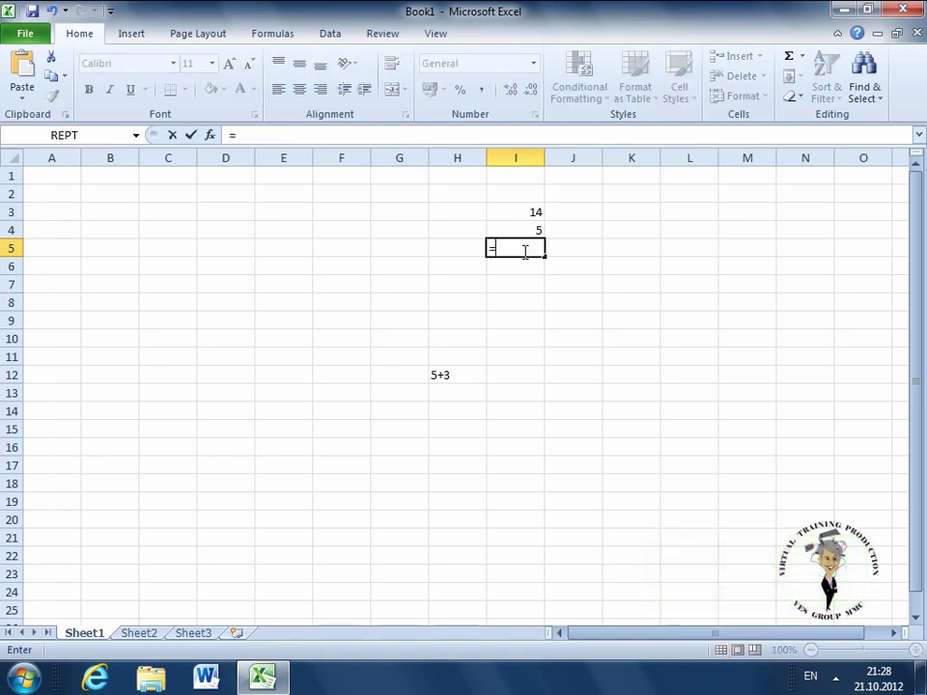
type("5*")
type("9")
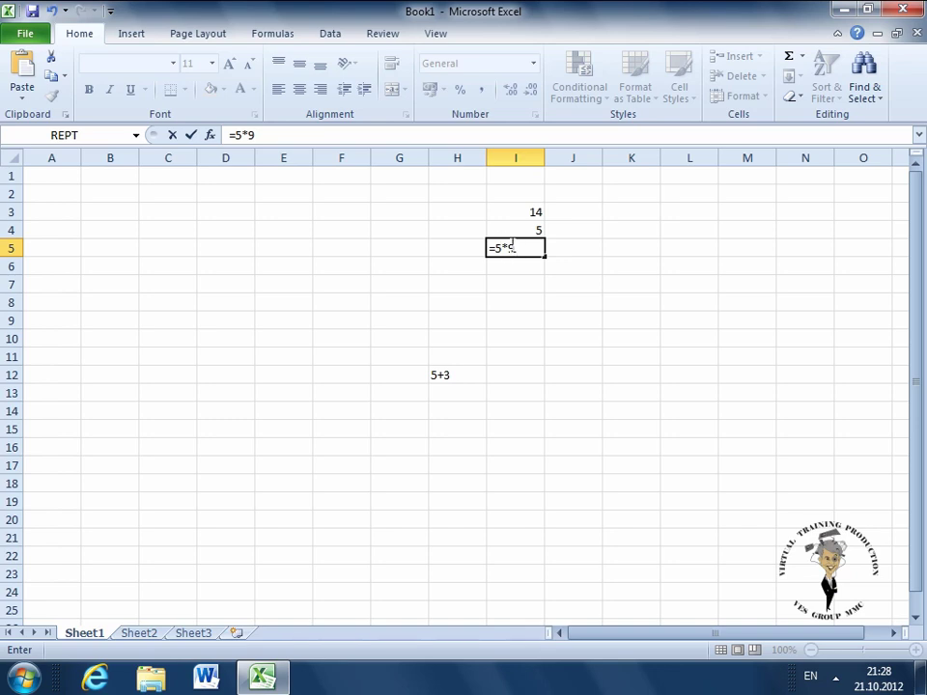
key("Return")
left_click(511, 245)
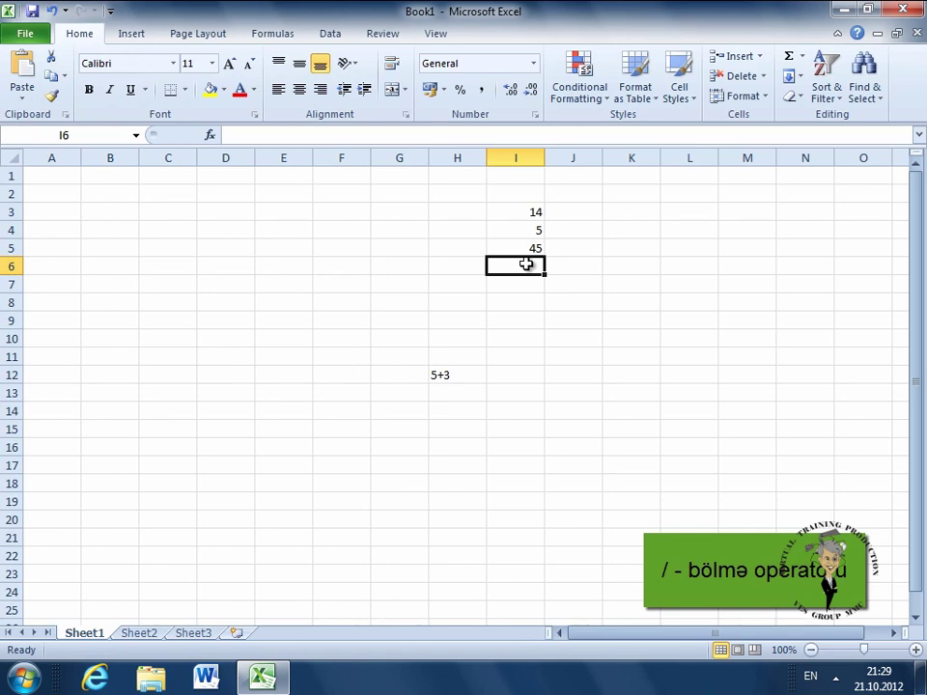
Enter =45/9 in I6, highlighting the 45/9 part, so the cell shows 5
type("=")
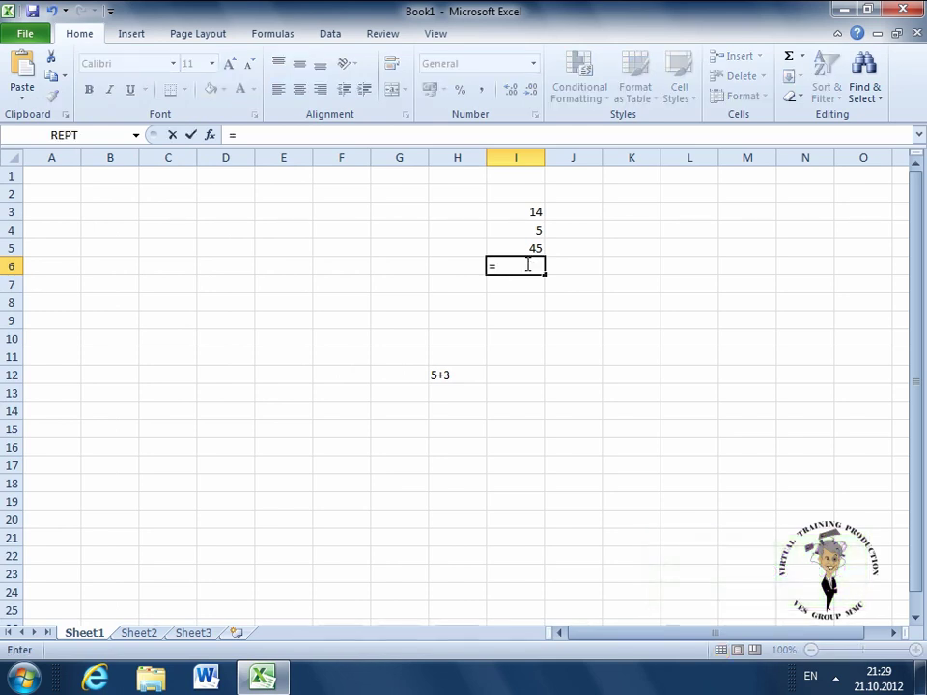
type("45")
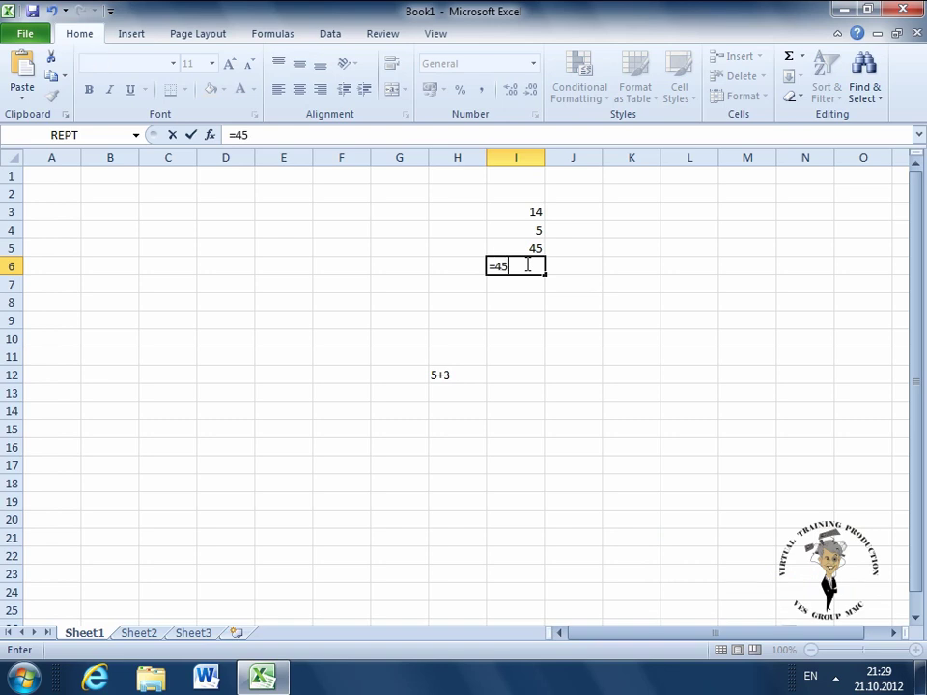
type("/9")
left_click_drag(504, 266, 521, 267)
key("Return")
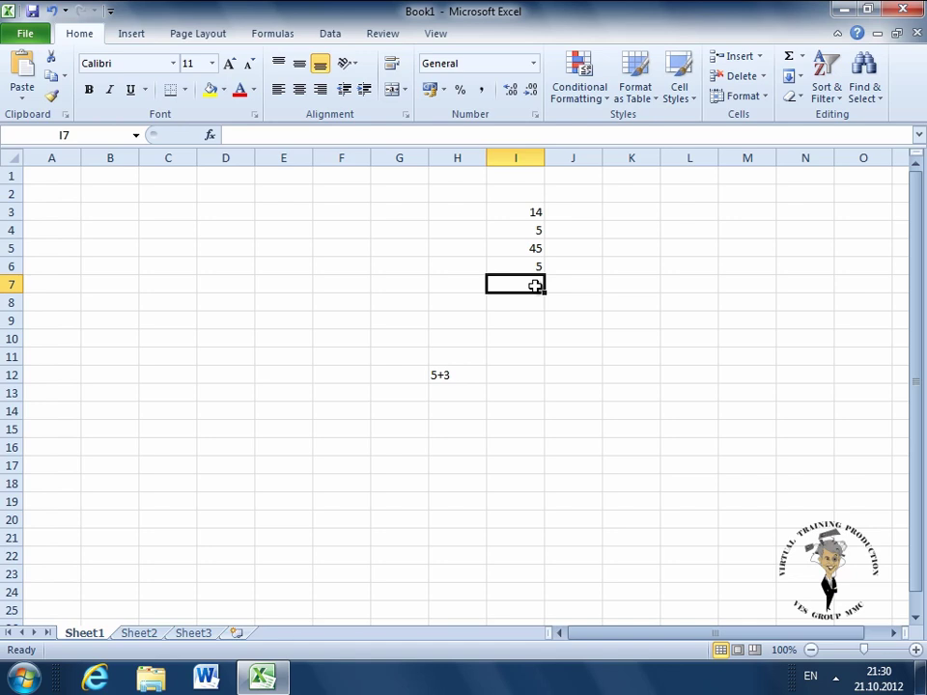
Enter =9^2 in I7 and reselect the cell to check its formula
type("=9")
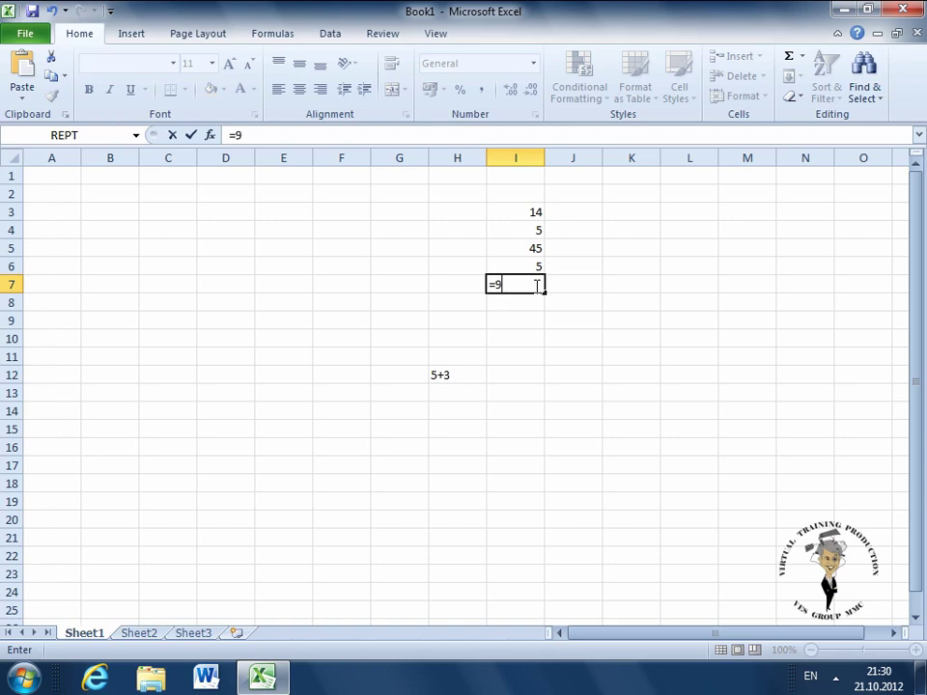
type("^")
type("2")
key("Return")
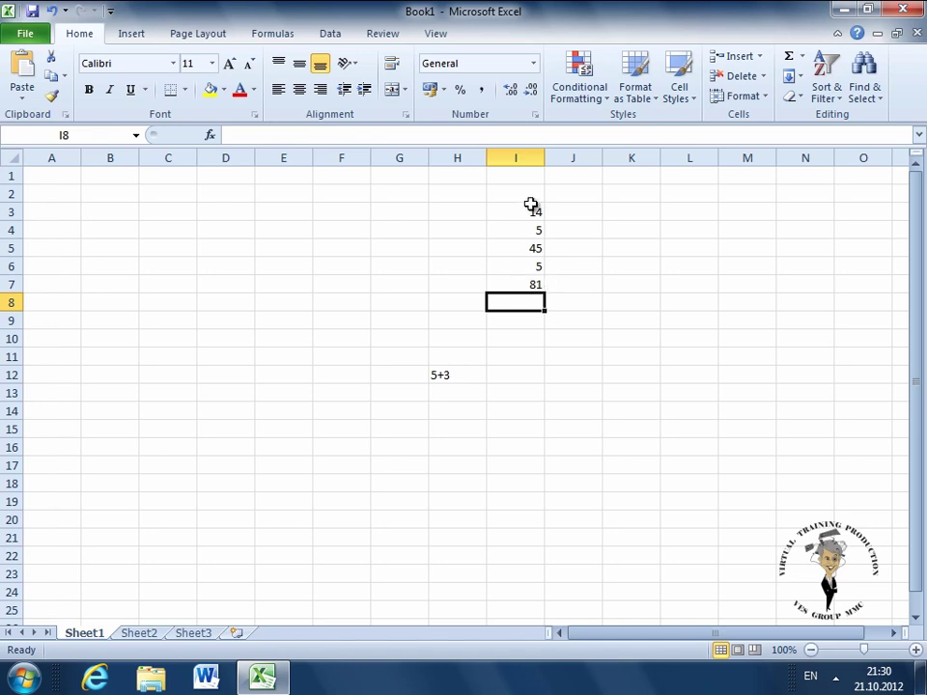
left_click(517, 283)
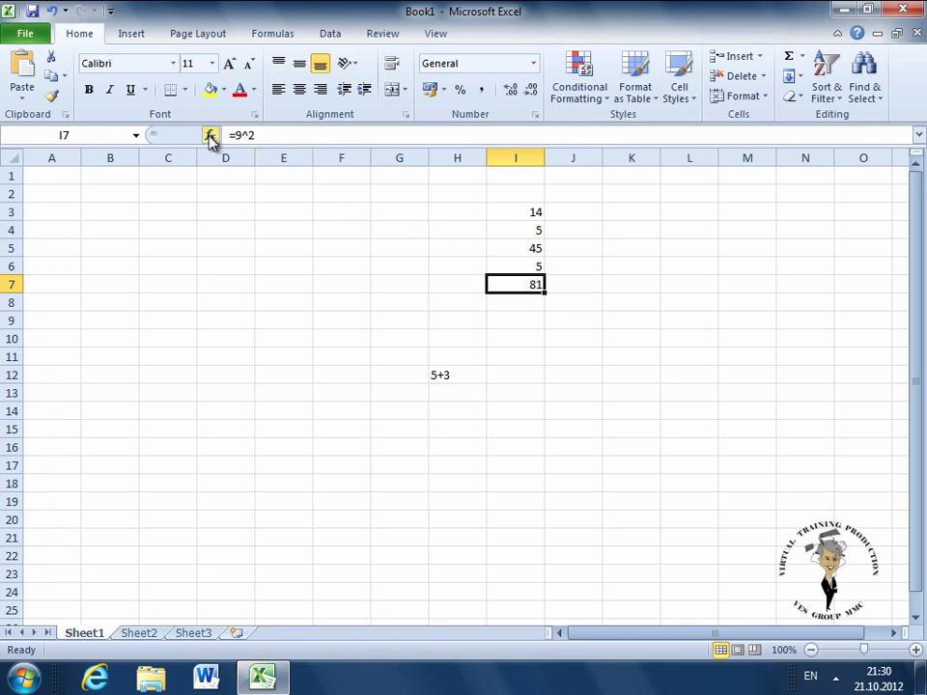
Change I7's exponent from 2 to 3 so =9^3 gives 729
left_click(263, 135)
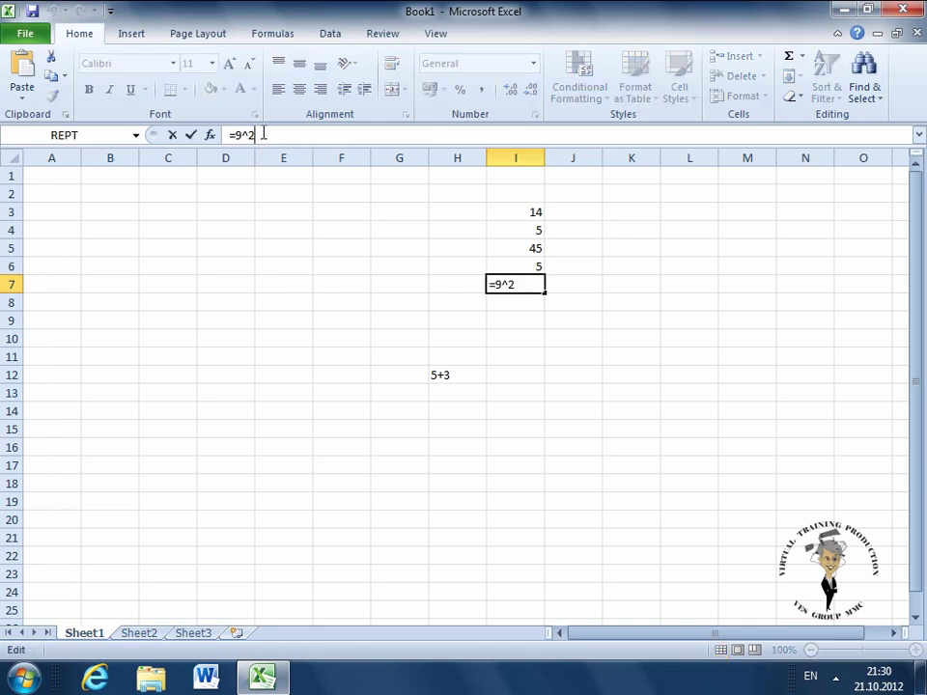
key("BackSpace")
type("3")
key("Return")
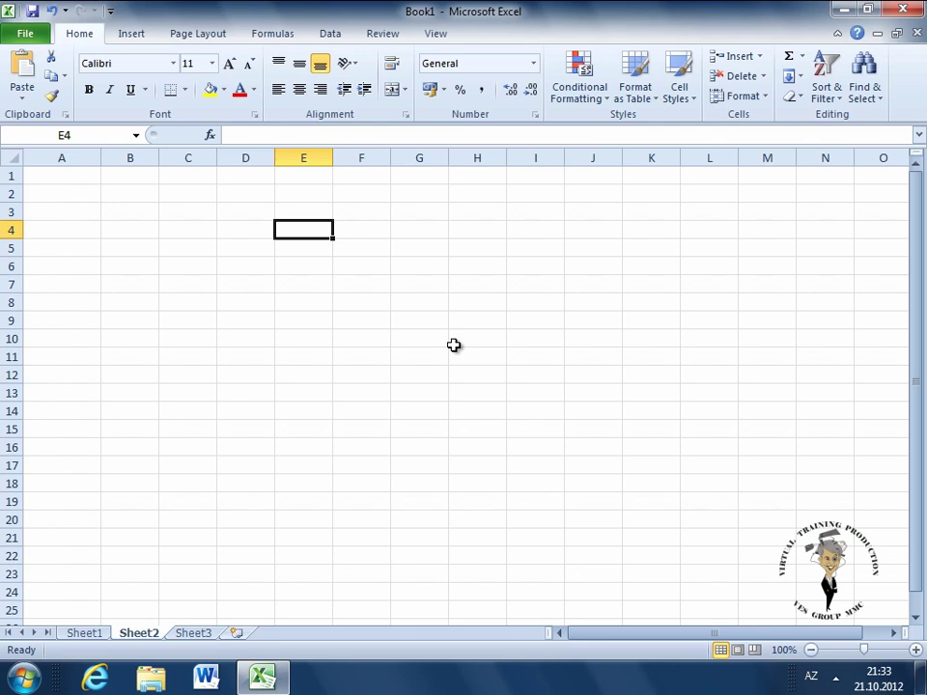
Enter ="Yekun "&"Mədaxil" in E4, switching between English and Azerbaijani layouts, to show Yekun Mədaxil
type("=")
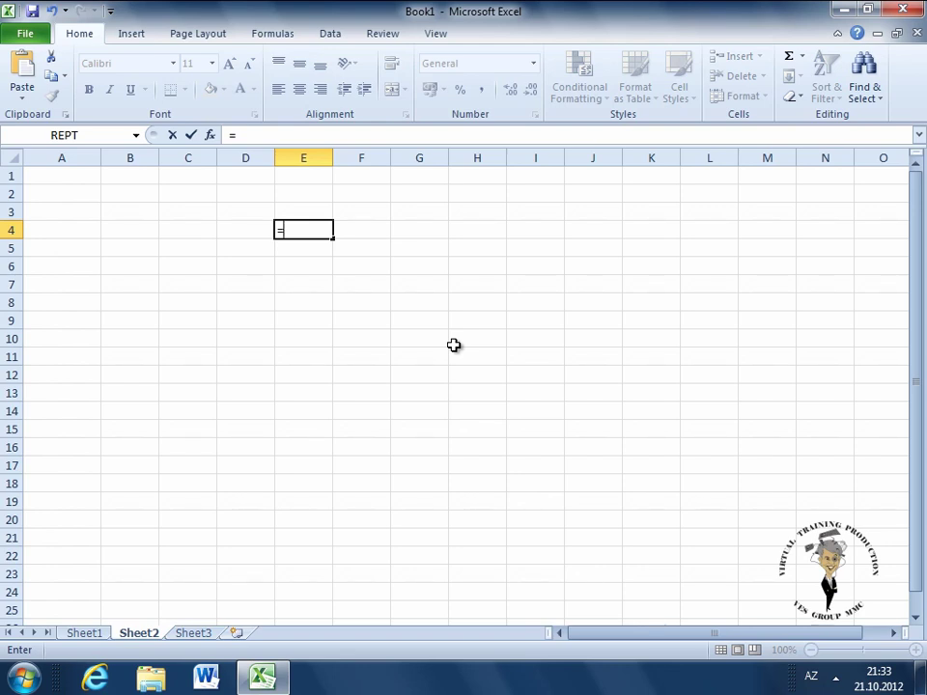
key("alt+shift")
type("9")
key("BackSpace")
key("alt+shift")
type("\"")
type("Y")
type("ekun")
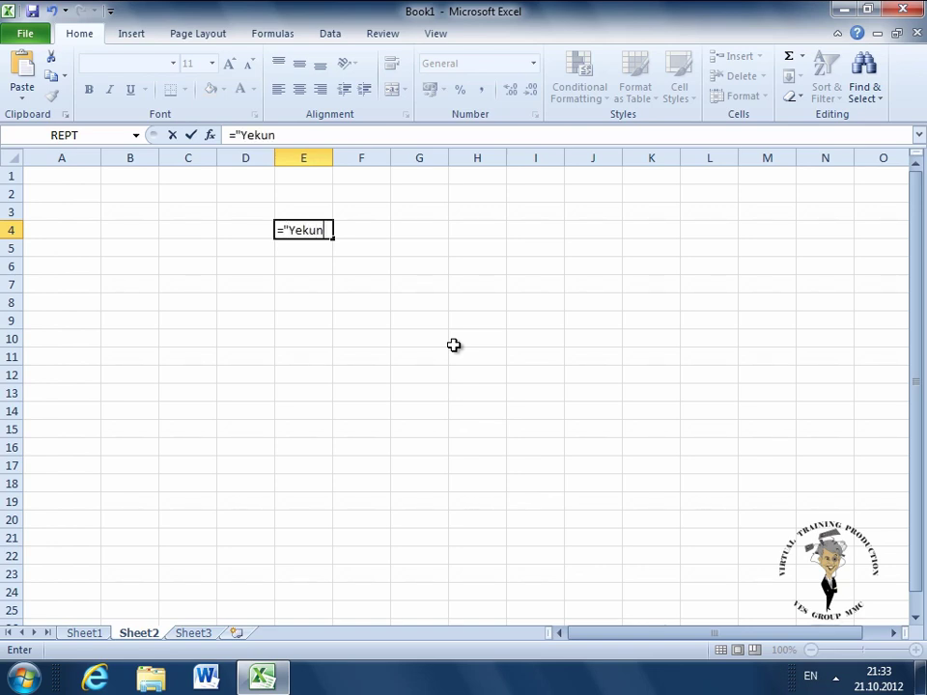
type(" \"")
type("&")
type("\"")
key("alt+shift")
type("Mə")
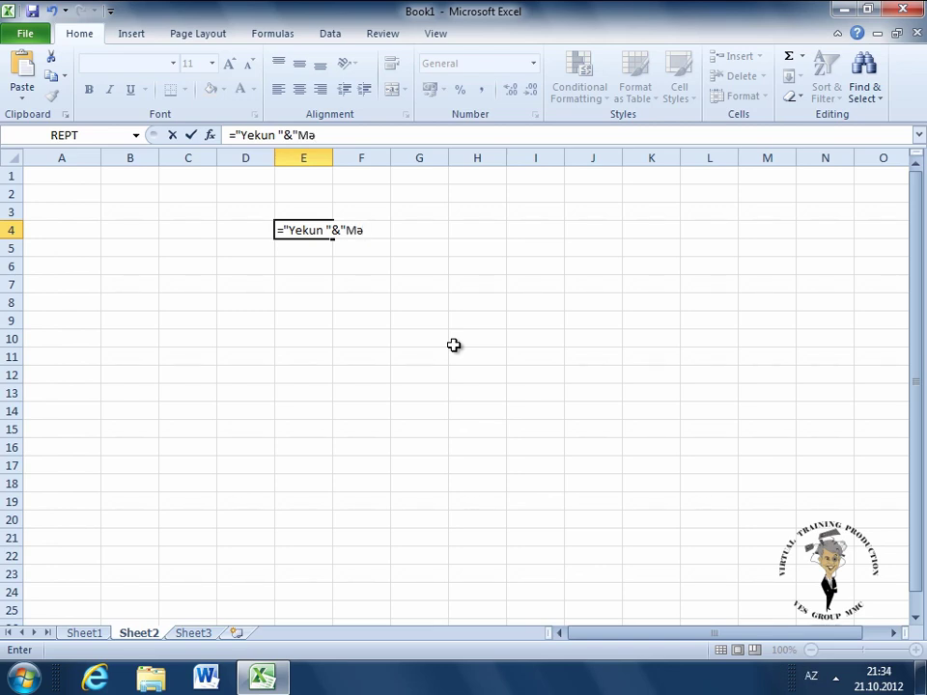
type("daxil")
key("alt+shift")
type("\"")
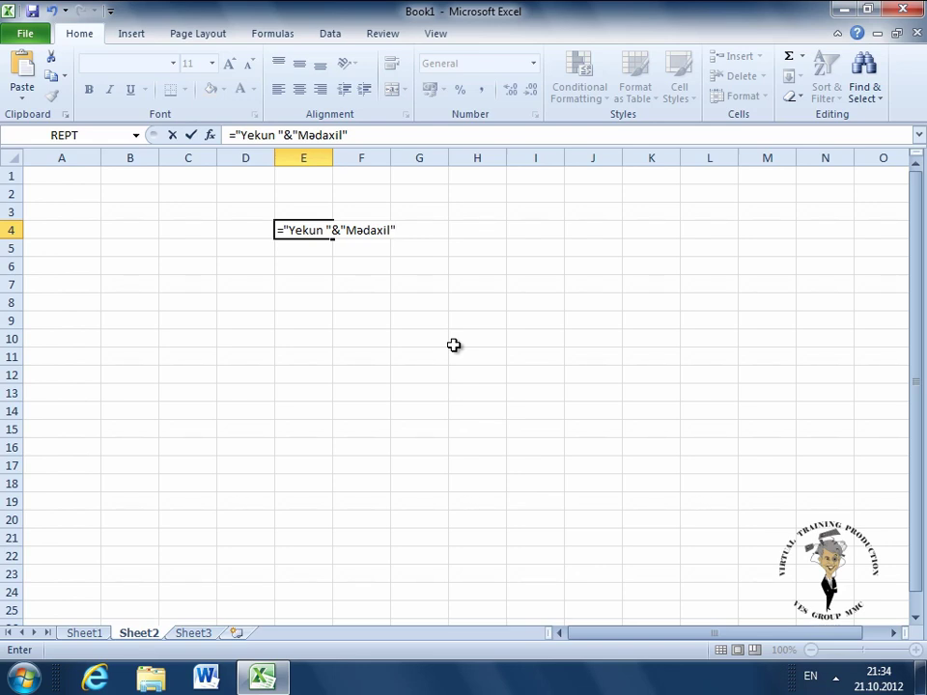
key("Return")
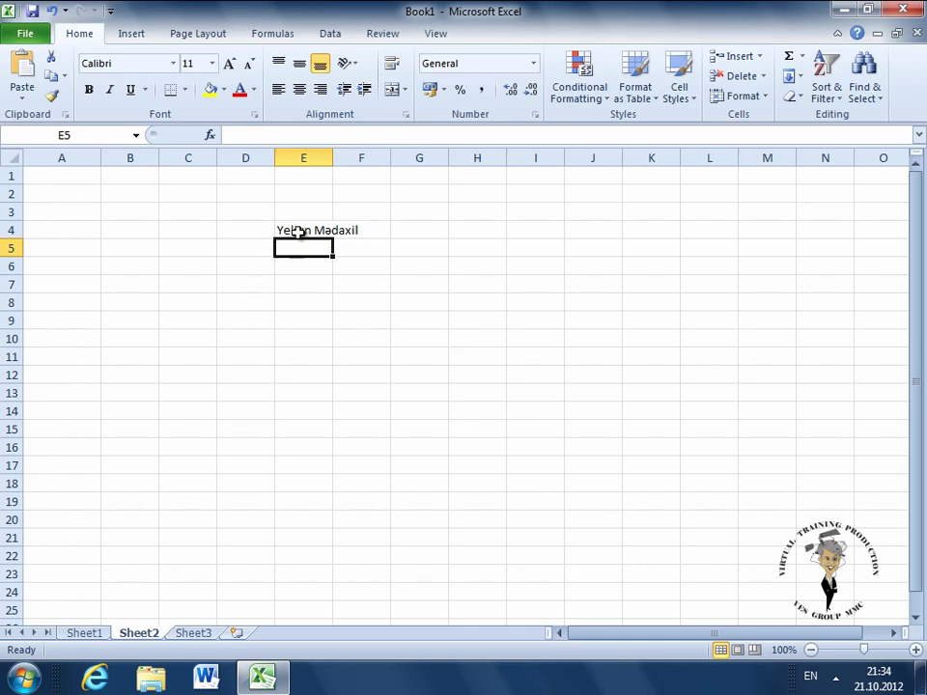
Widen column E so the Yekun Mədaxil text in E4 fits fully
left_click(305, 229)
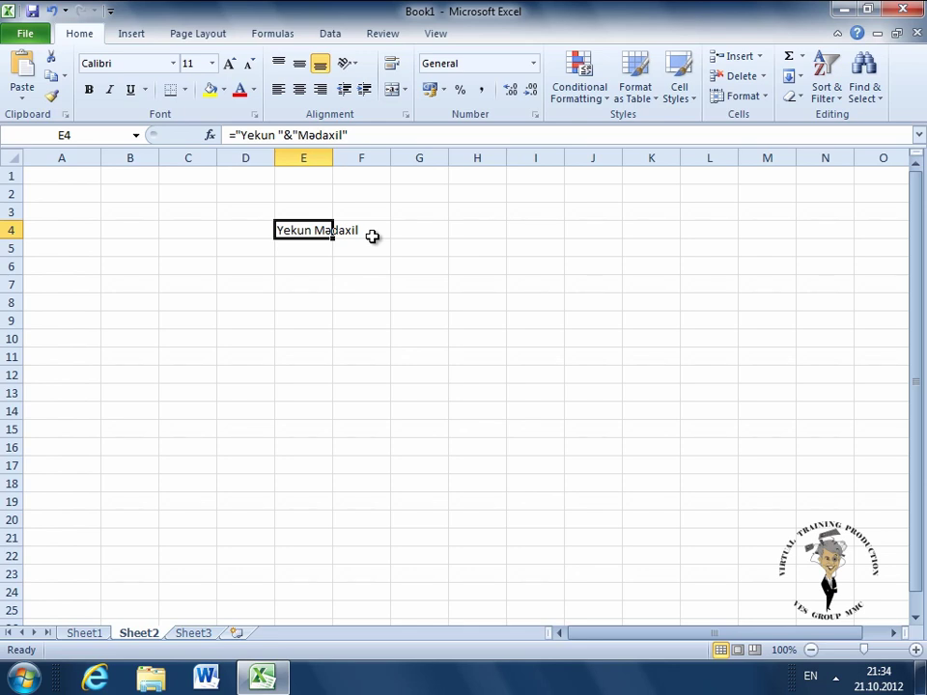
left_click_drag(334, 158, 368, 158)
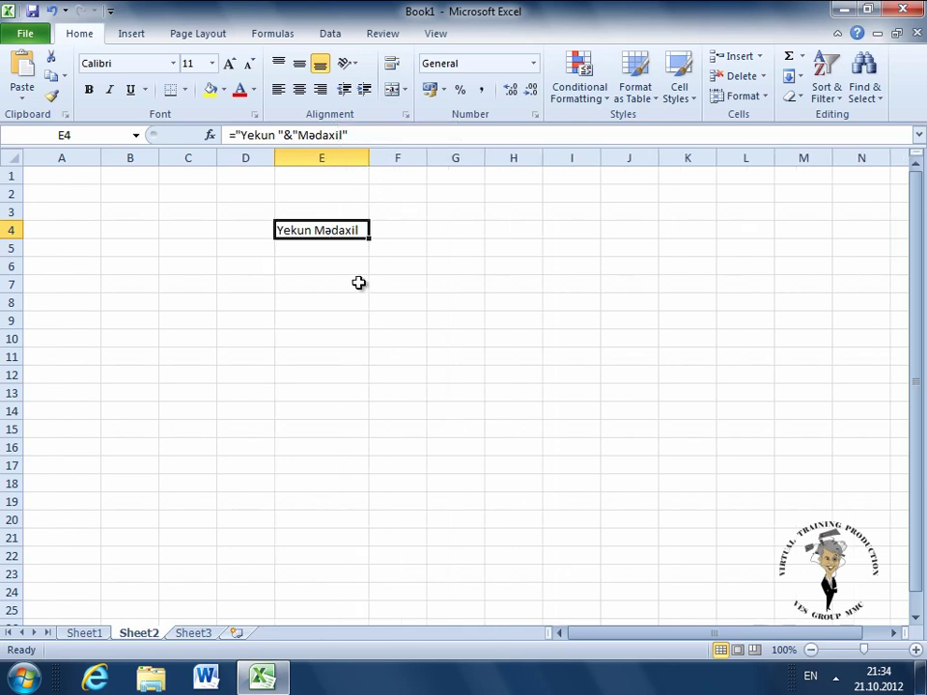
left_click(333, 321)
left_click(335, 230)
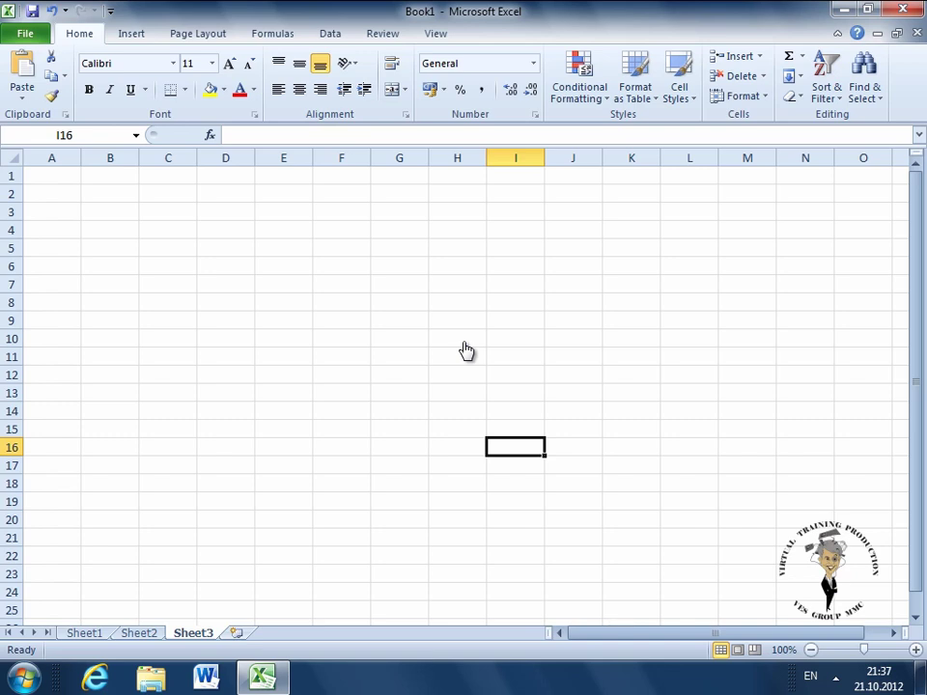
Enter the comparison =5=5 in G3 on Sheet3
left_click(414, 214)
type("=")
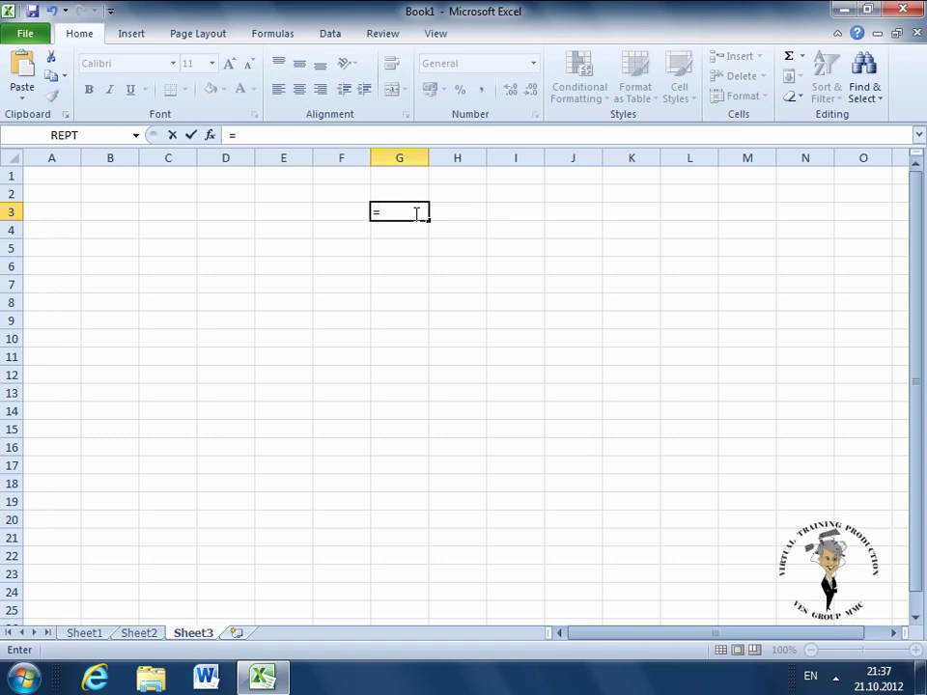
type("5")
type("=5")
key("Return")
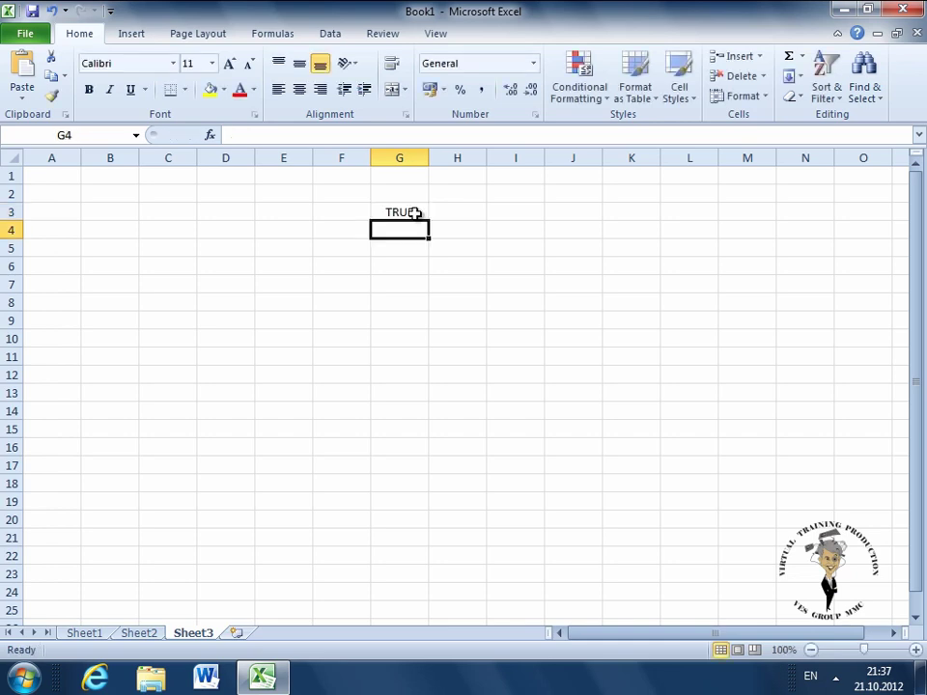
left_click(414, 212)
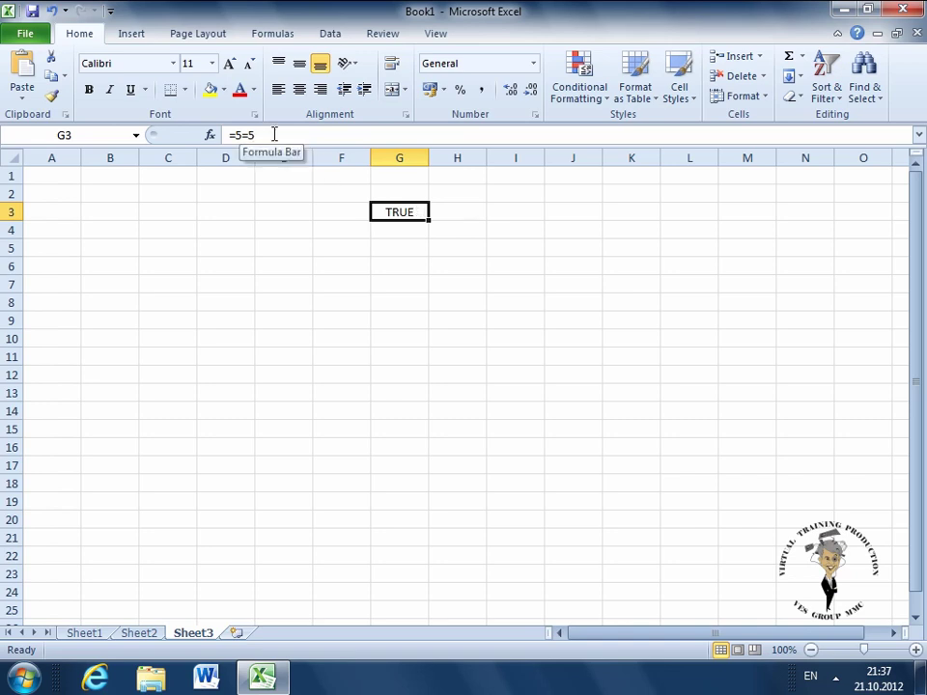
Change G3's comparison to =5>5 so it shows FALSE
left_click(272, 134)
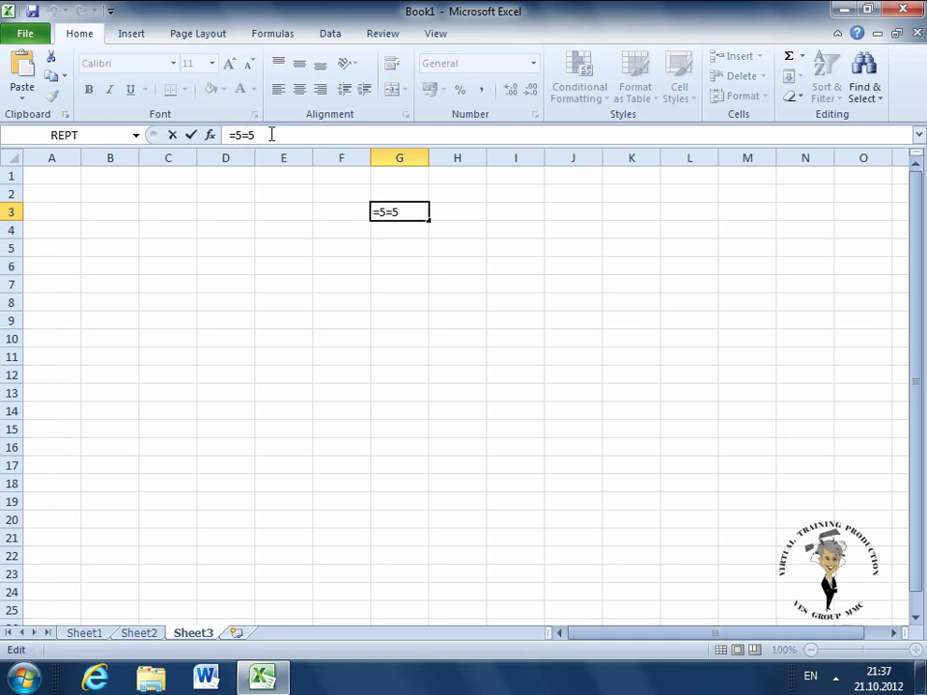
key("Left")
key("BackSpace")
type(">")
key("Return")
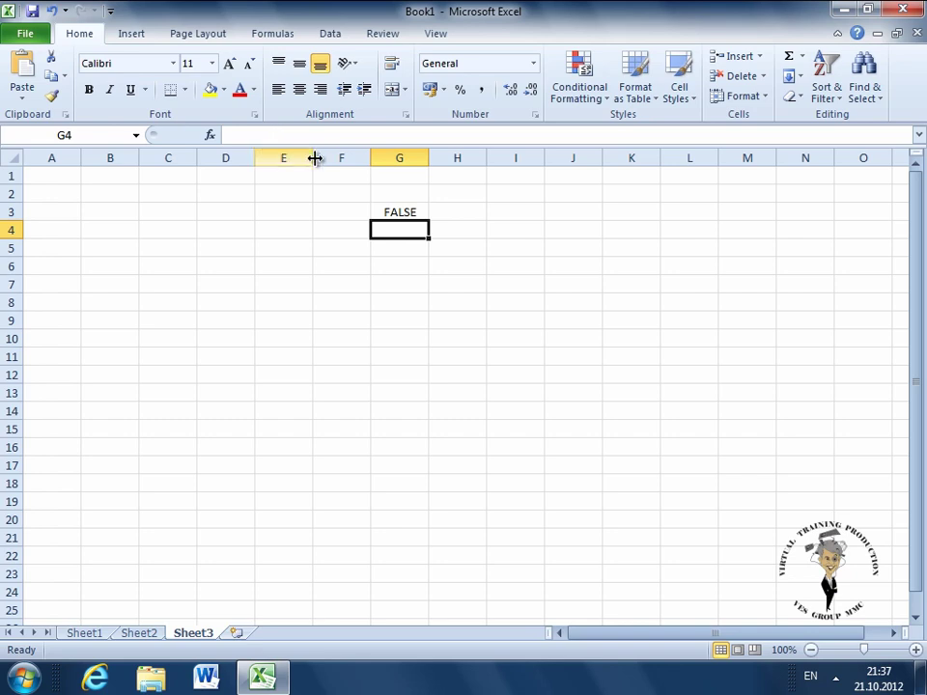
left_click(397, 211)
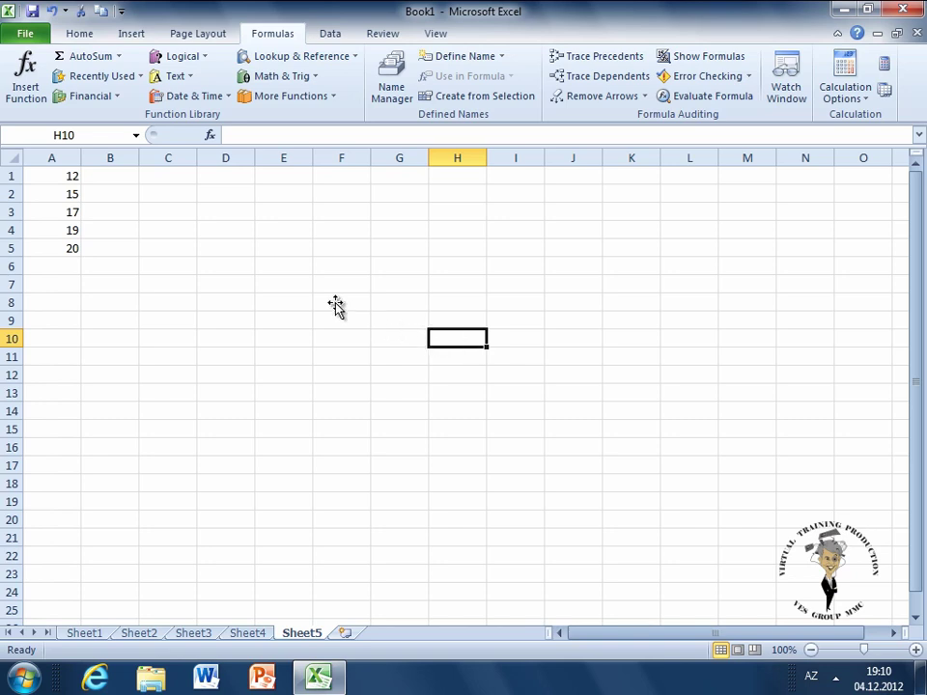
Check the status-bar sum of A1:A5, then enter =A1+A2+A3+A4+A5 in F3 to get 83
left_click(65, 178)
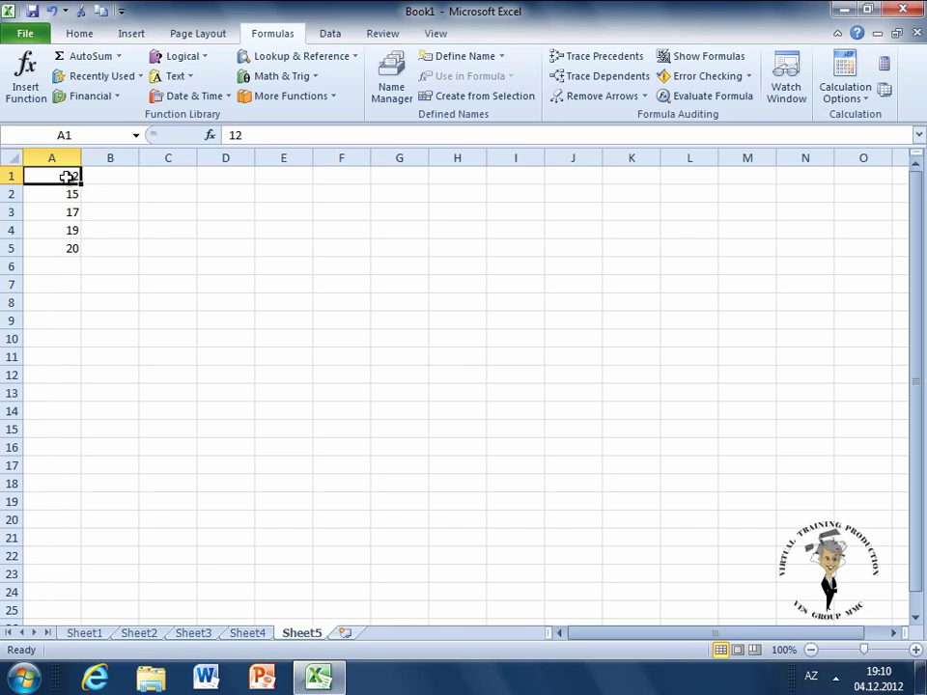
left_click_drag(65, 178, 72, 243)
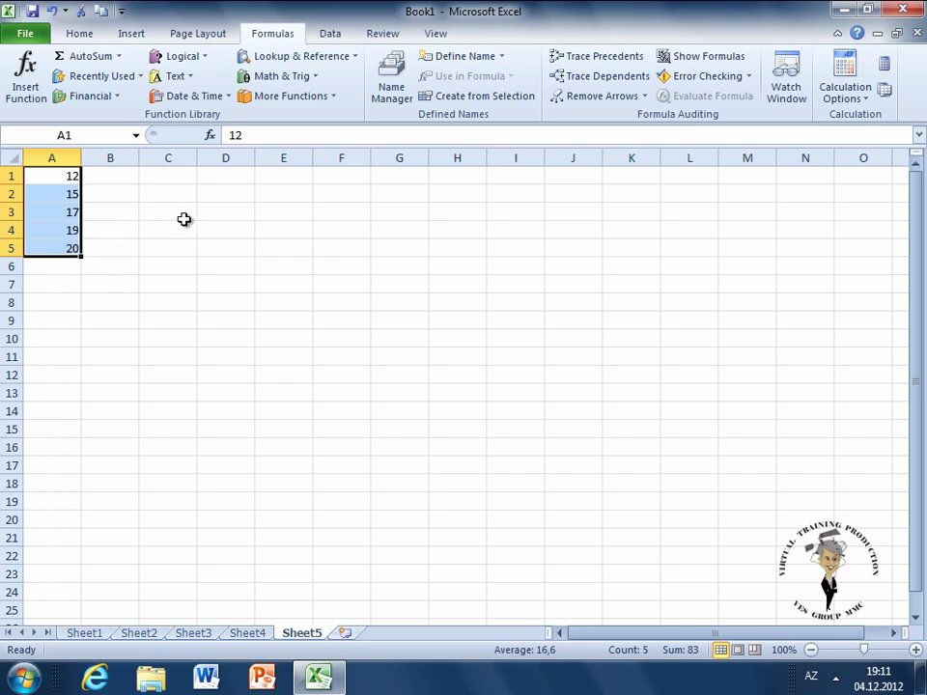
left_click(346, 213)
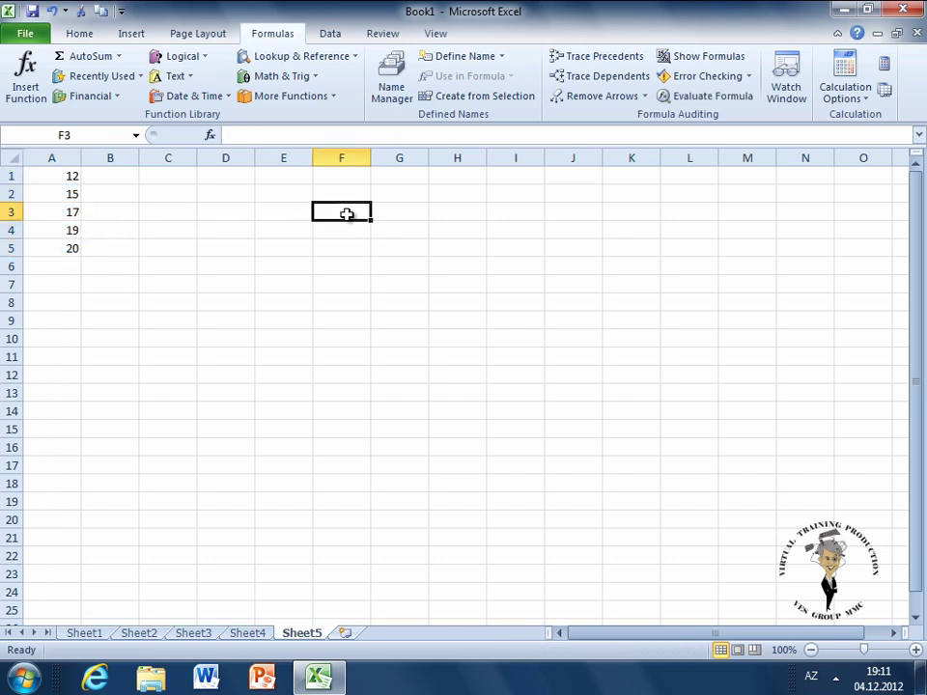
type("=")
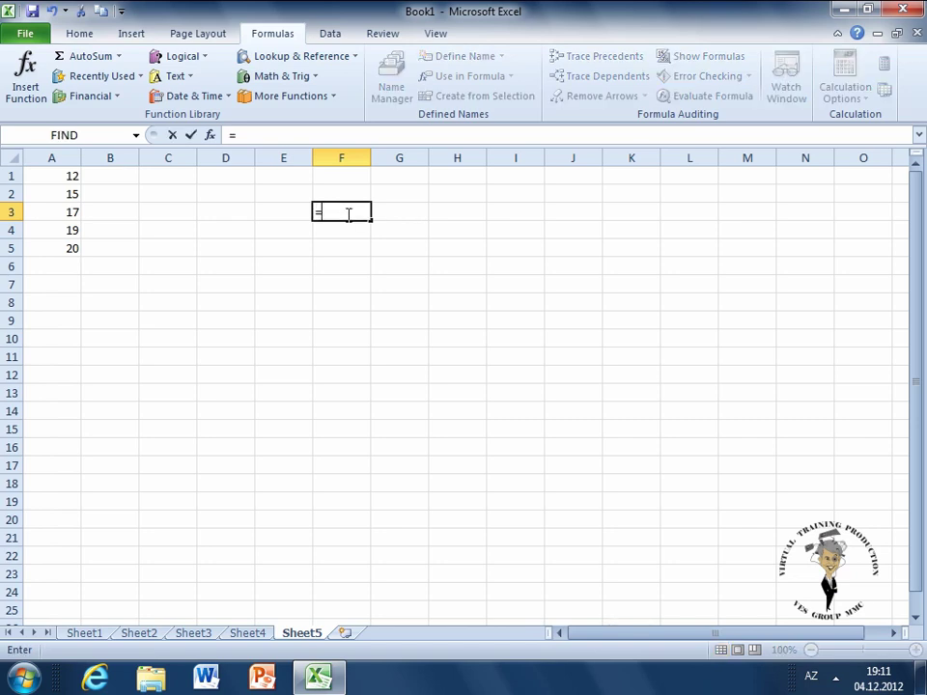
type("A1")
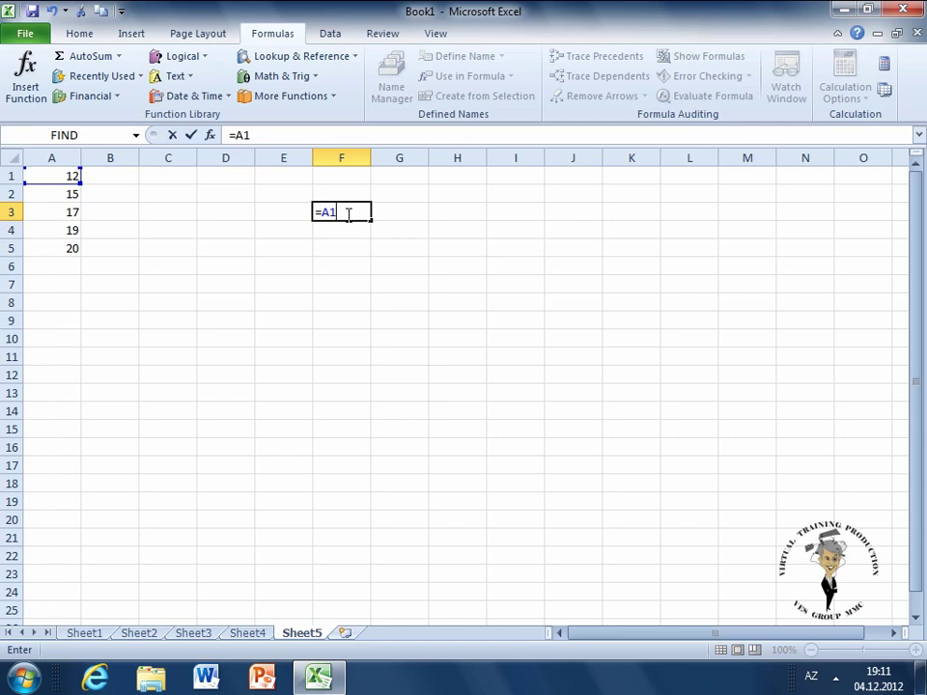
type("+A2+")
type("A3+")
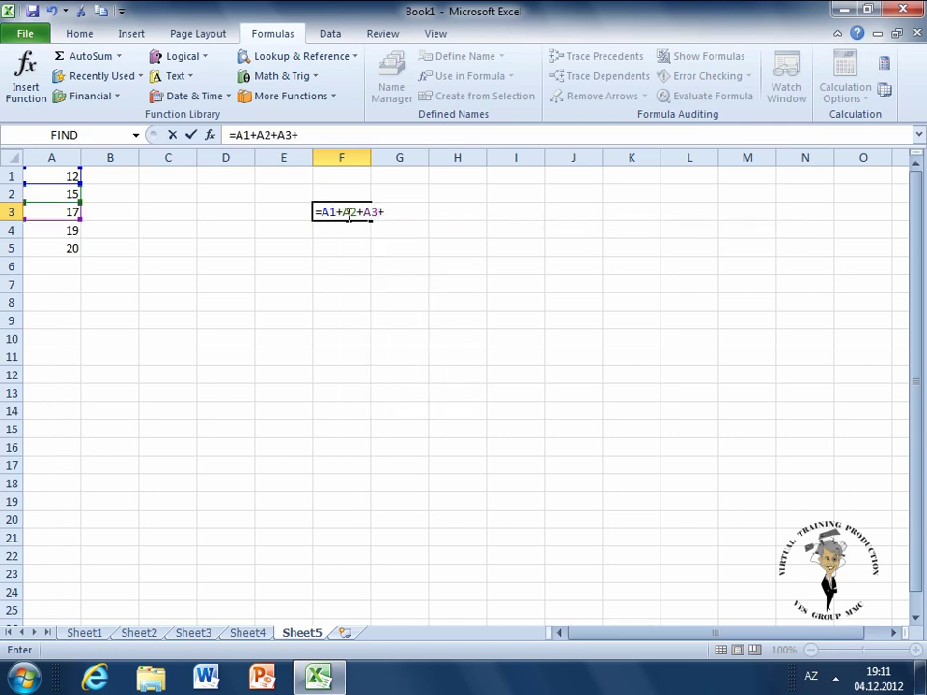
type("A4+")
type("A5")
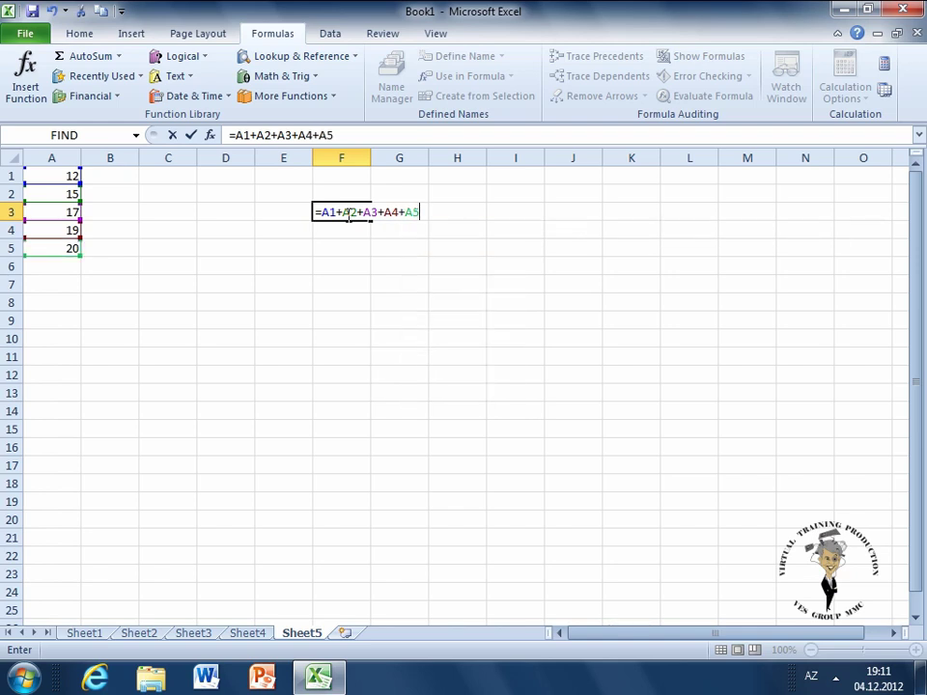
key("Tab")
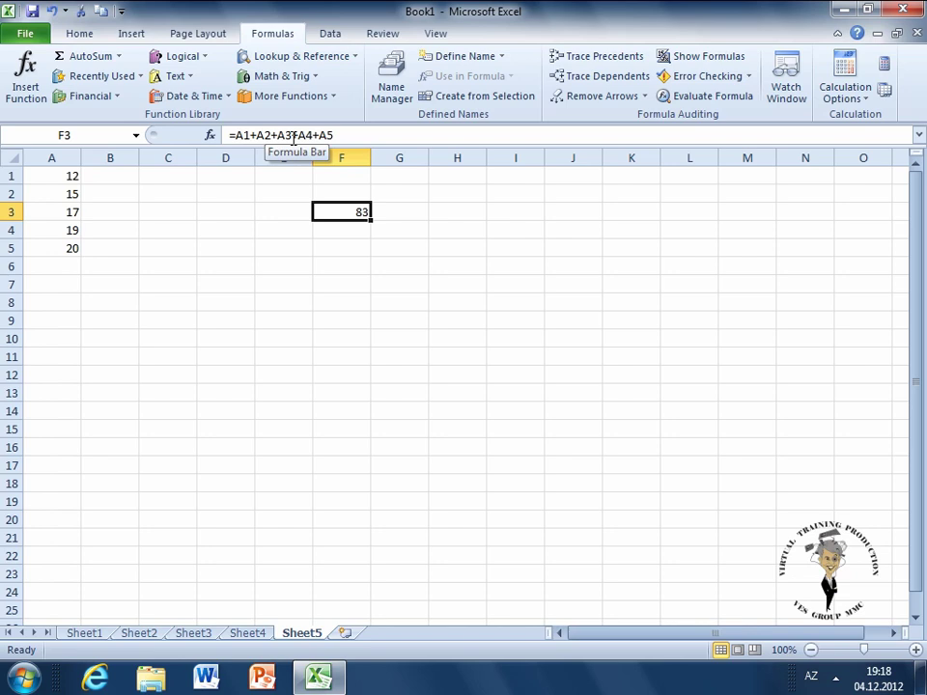
left_click(333, 232)
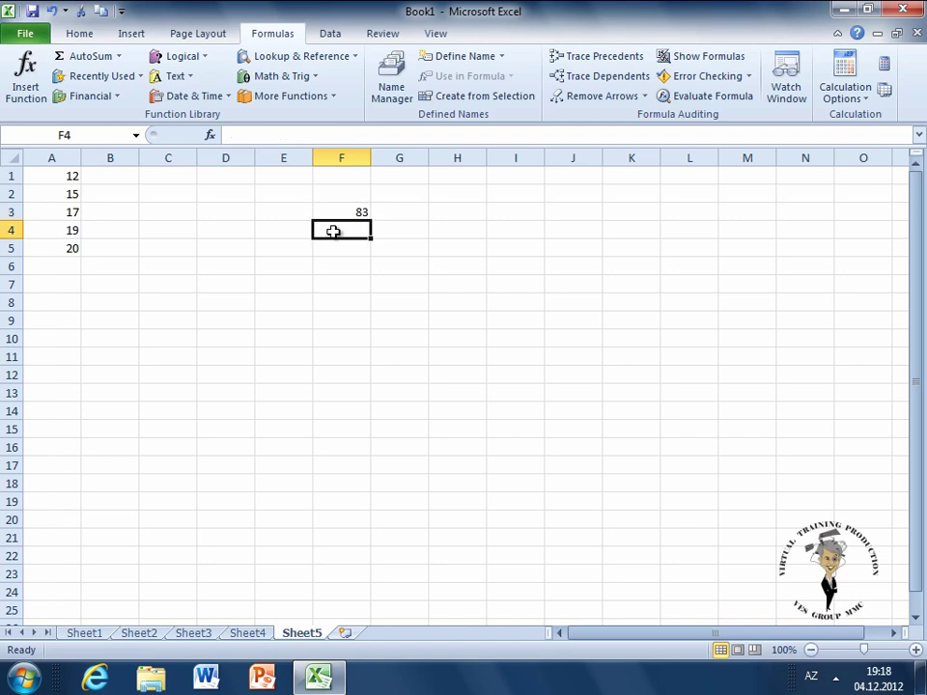
Enter =SUM(A1;A2;A3;A4;A5) in F4, which also totals 83
type("=")
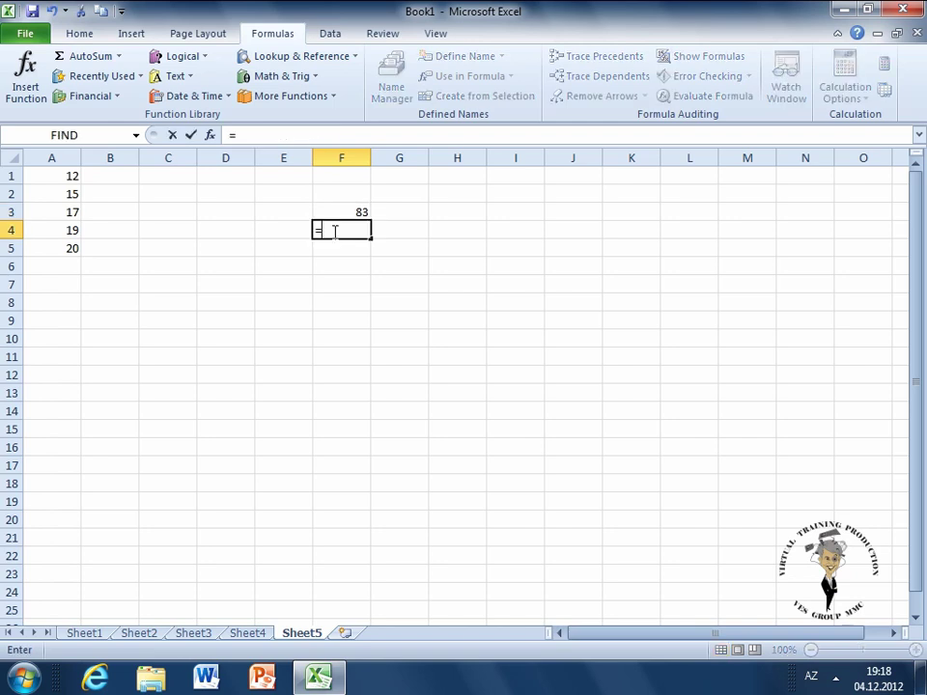
type("SU")
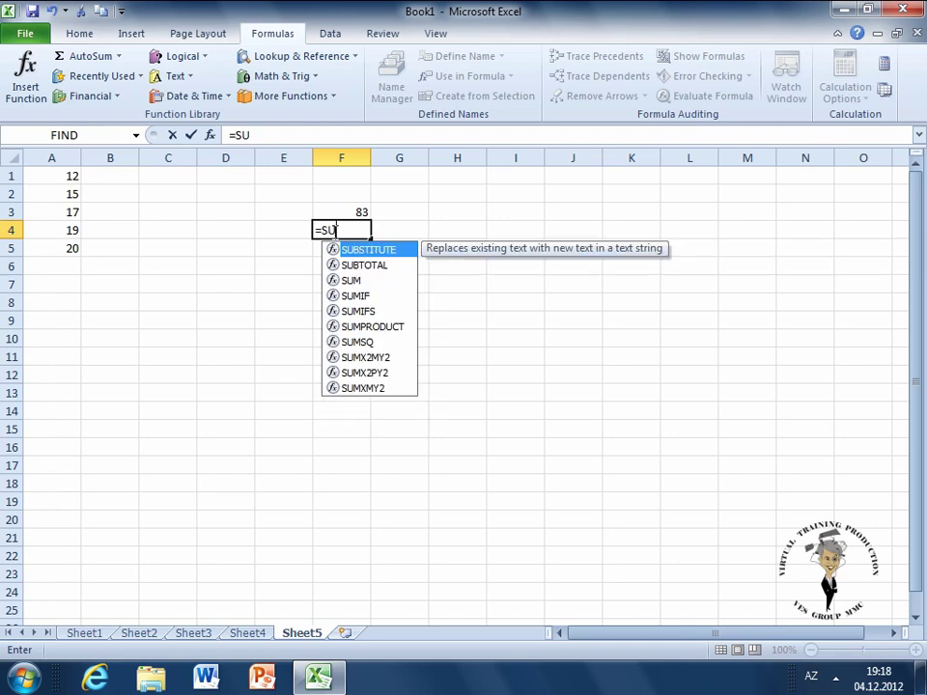
type("M")
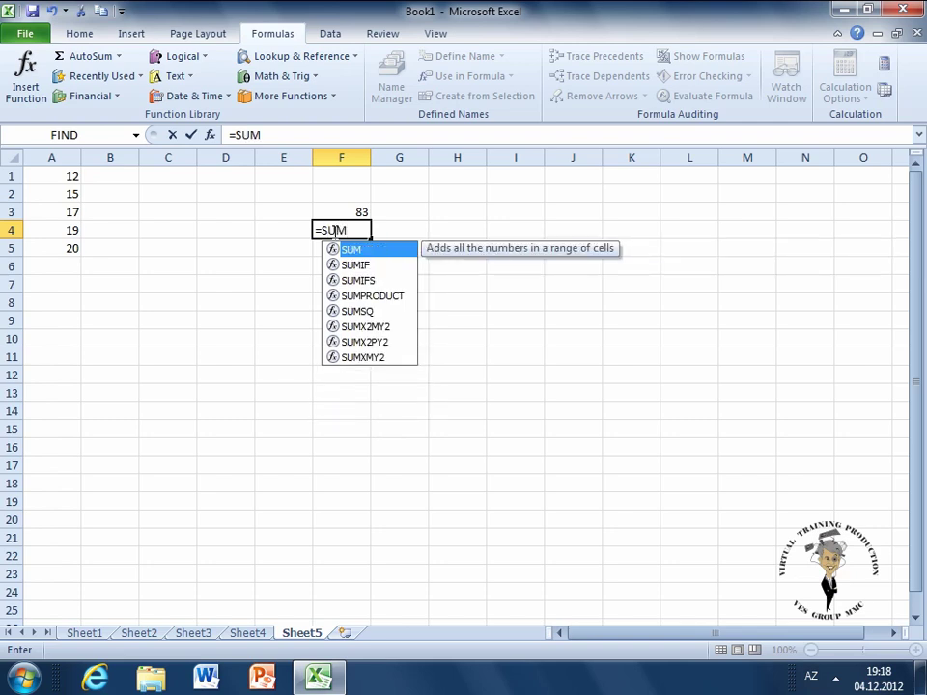
type("(")
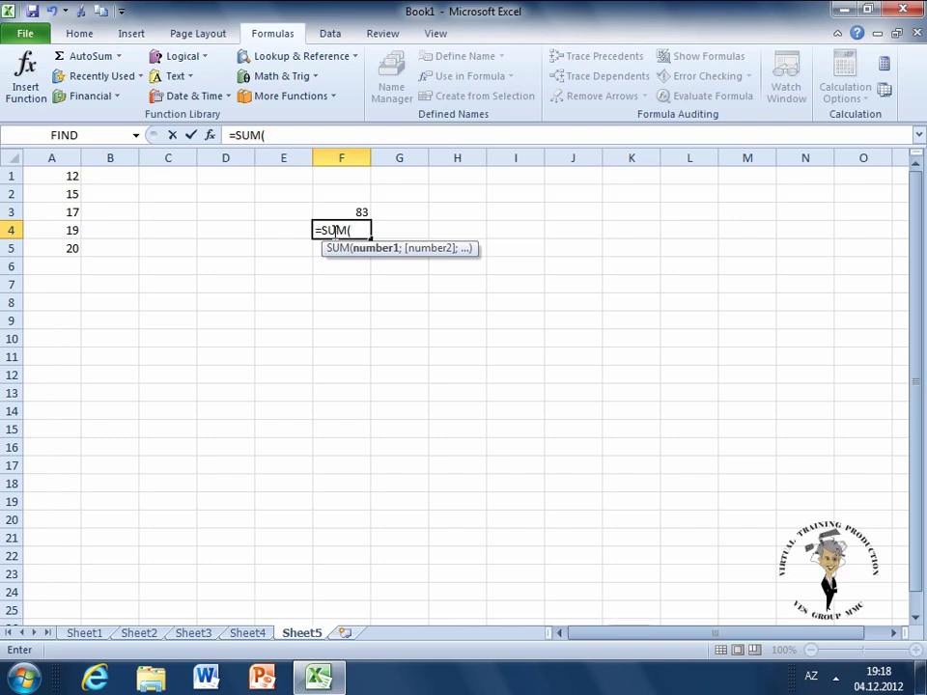
type("A1")
type(":")
key("BackSpace")
key("alt+shift")
type(":")
key("BackSpace")
type(";")
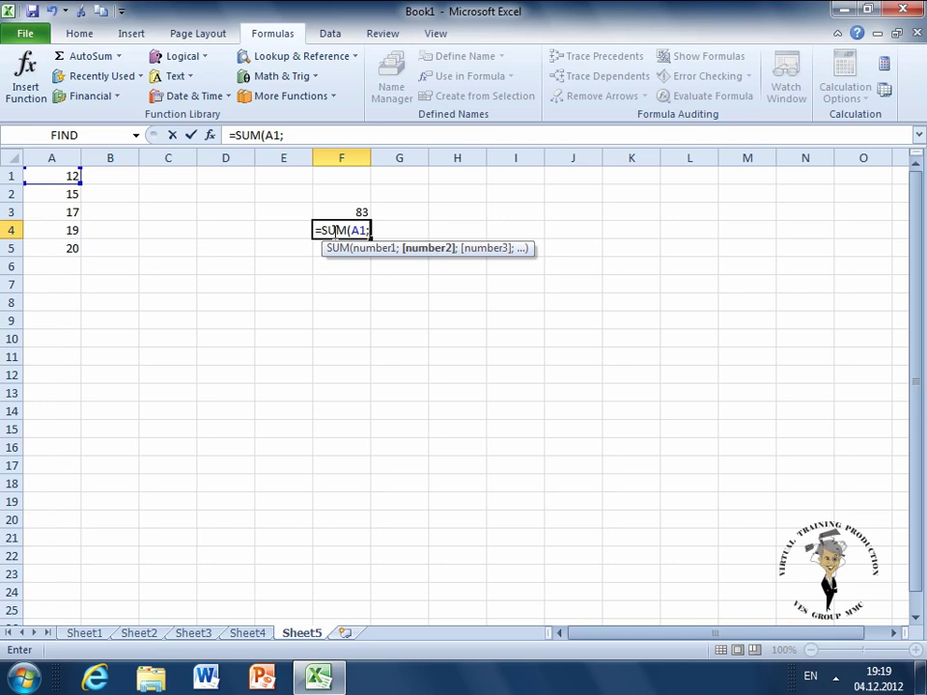
key("BackSpace")
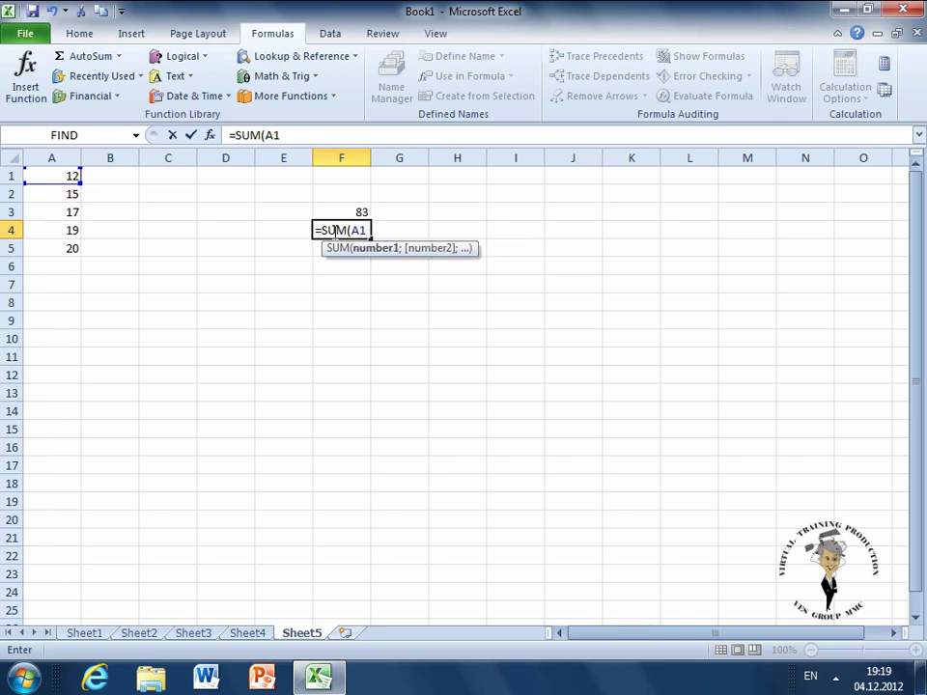
type(":")
type("A5")
key("BackSpace")
key("BackSpace")
key("BackSpace")
type(";")
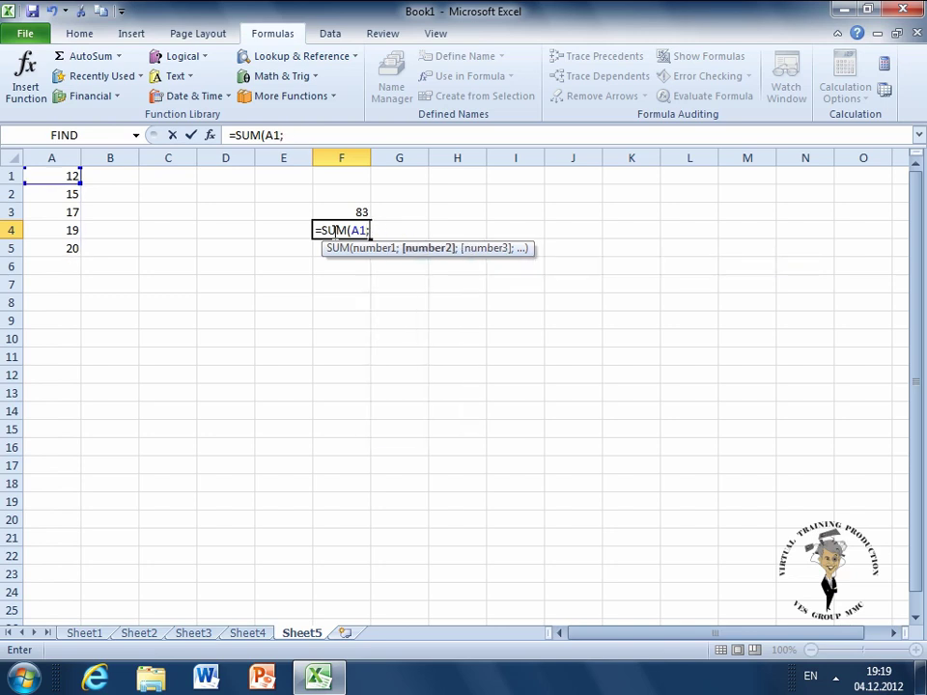
type("A2;A")
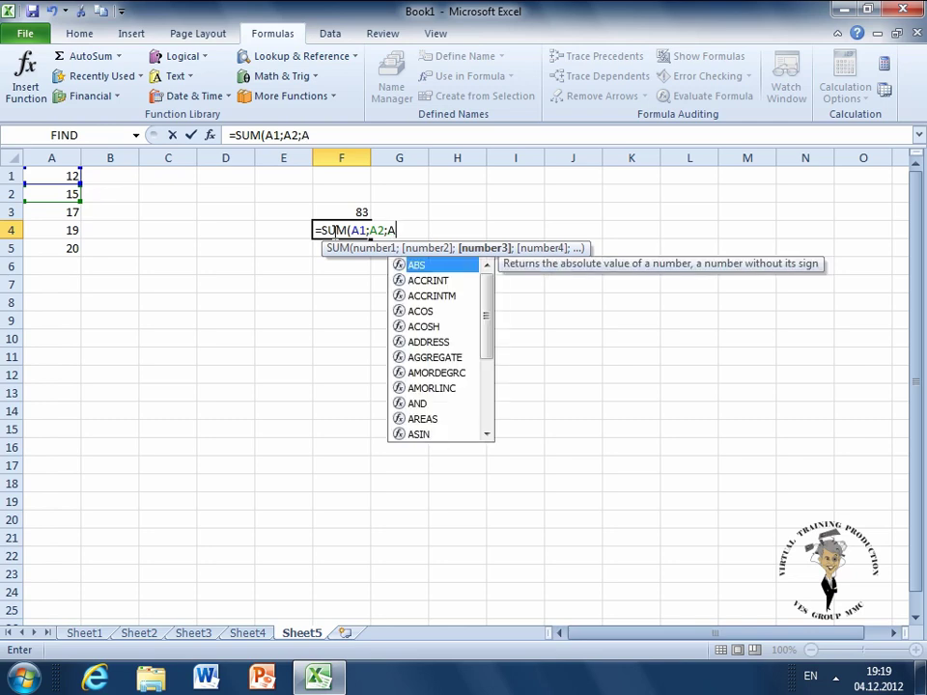
type("3;")
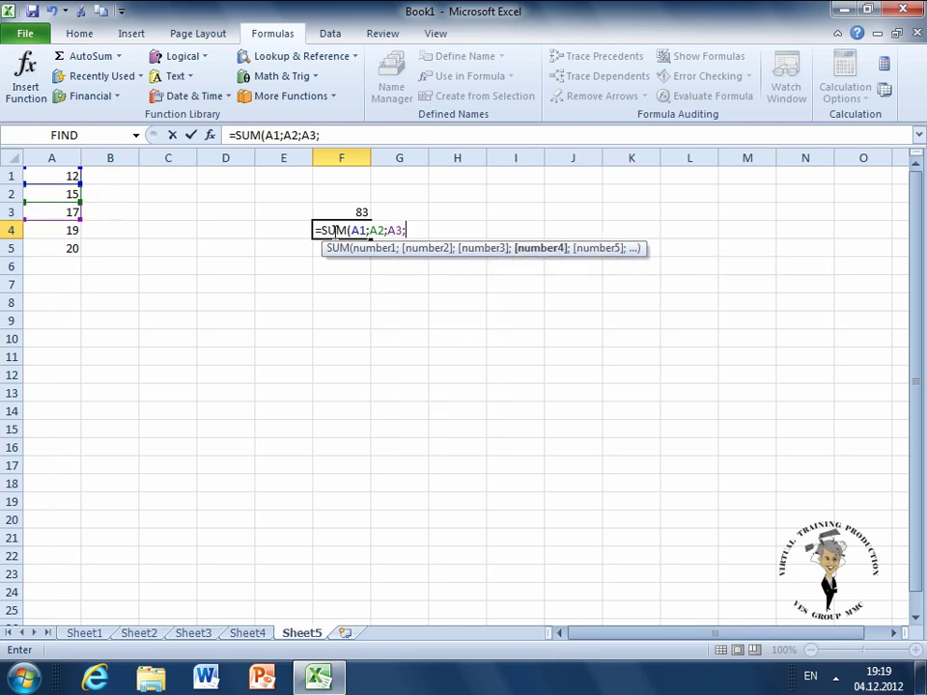
type("A4")
type(";A5")
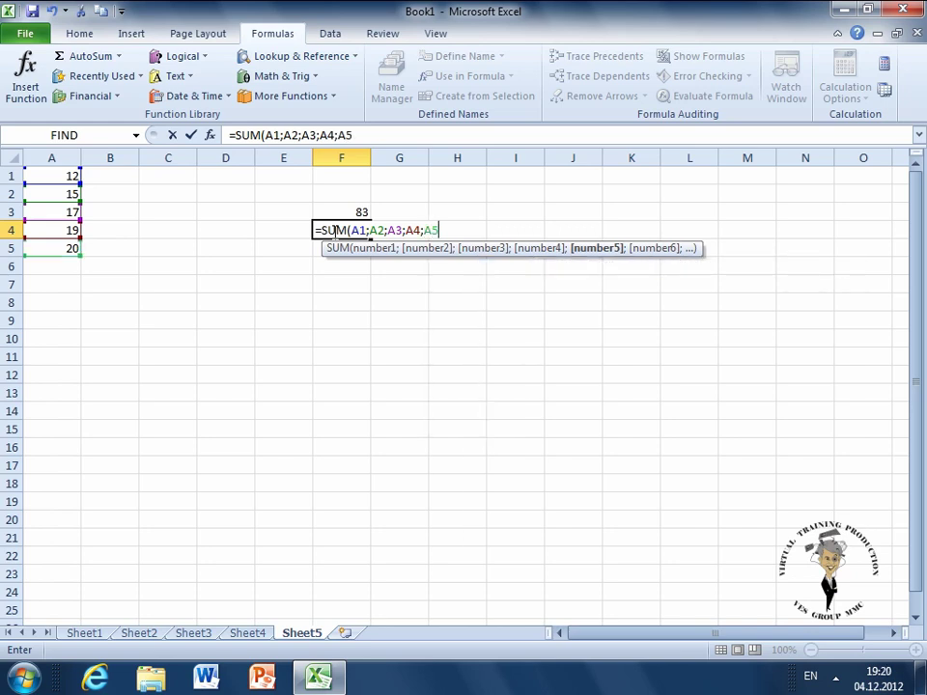
type(")")
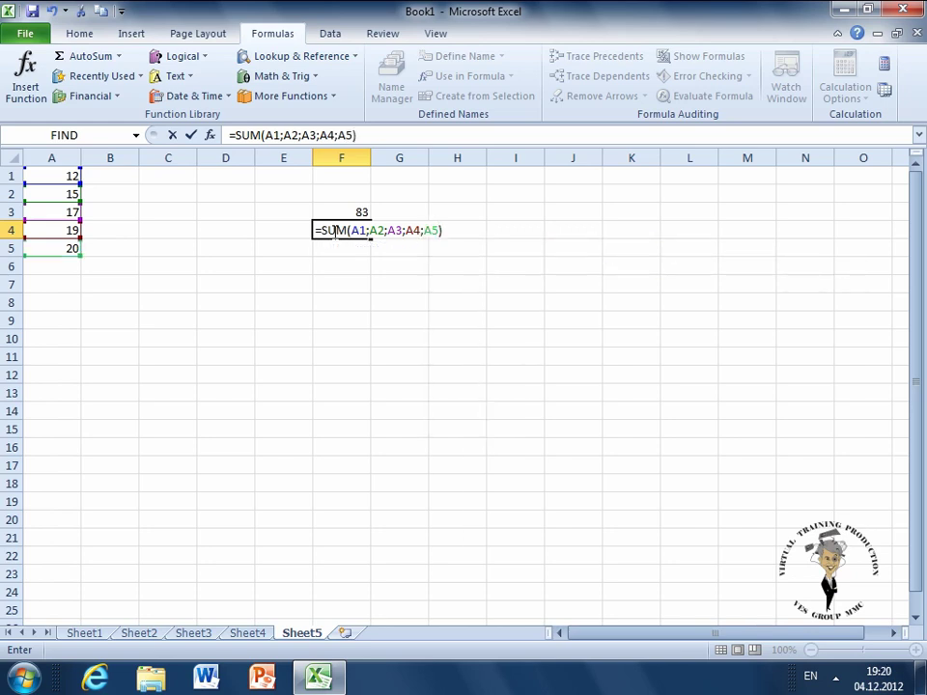
key("Tab")
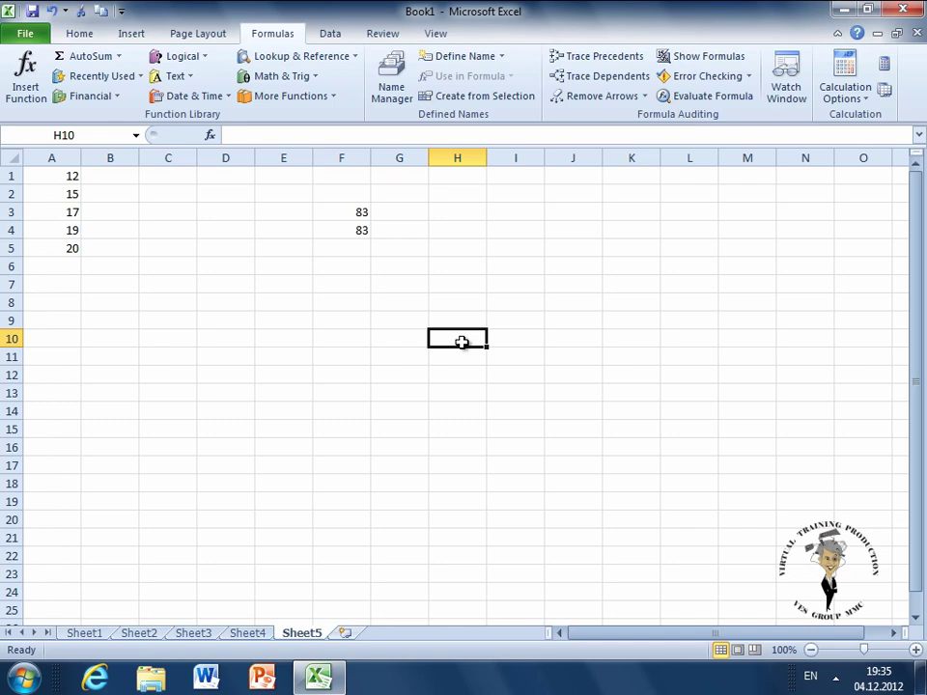
left_click(356, 246)
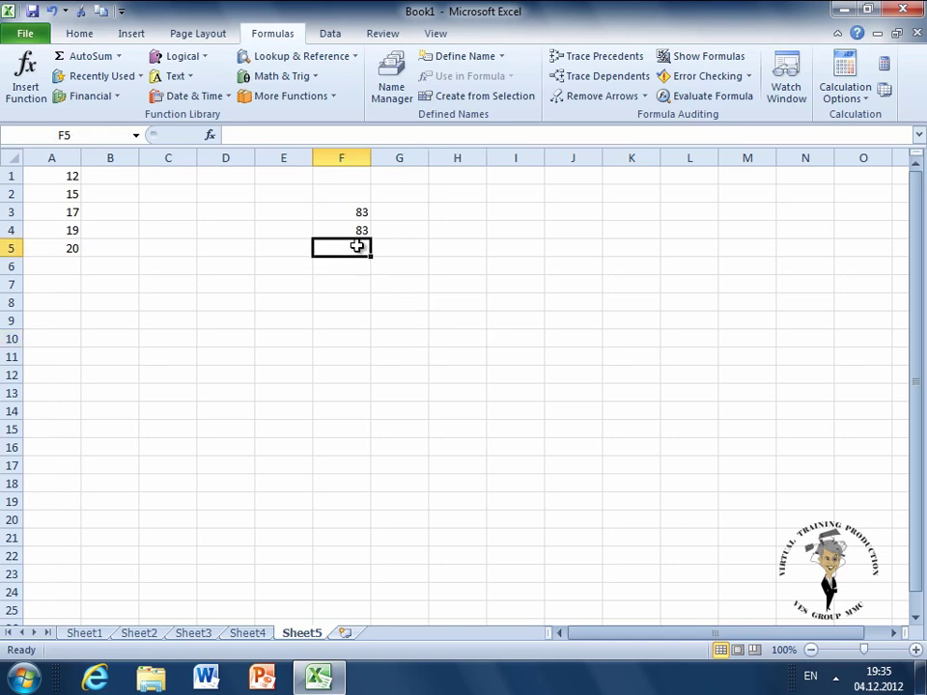
Enter =SUM(A1:A5;A10) in F5, which shows 83 while A10 is empty
type("=")
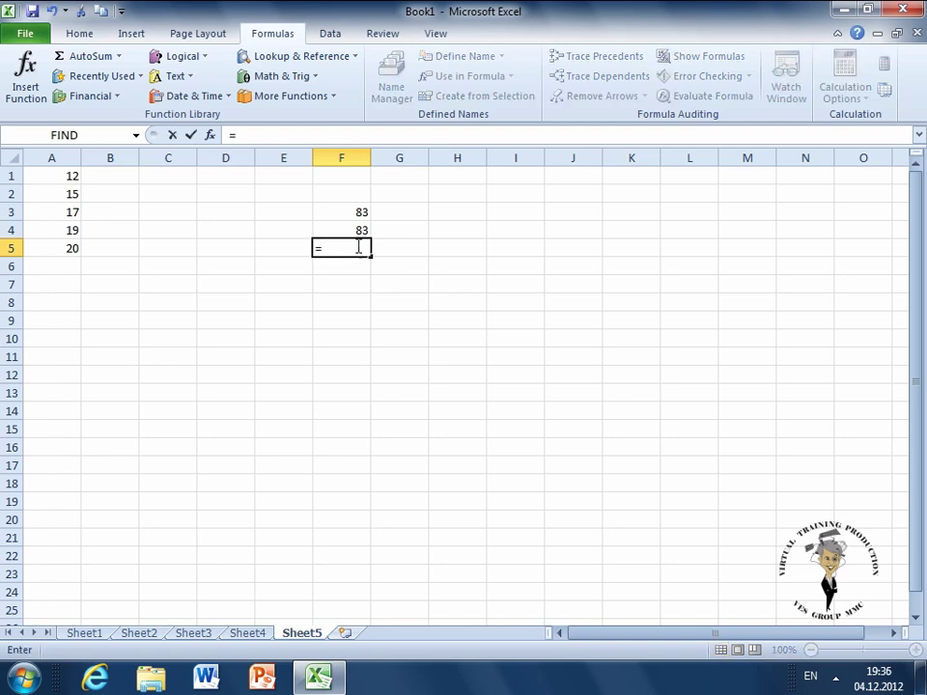
type("s")
key("BackSpace")
type("SUM(")
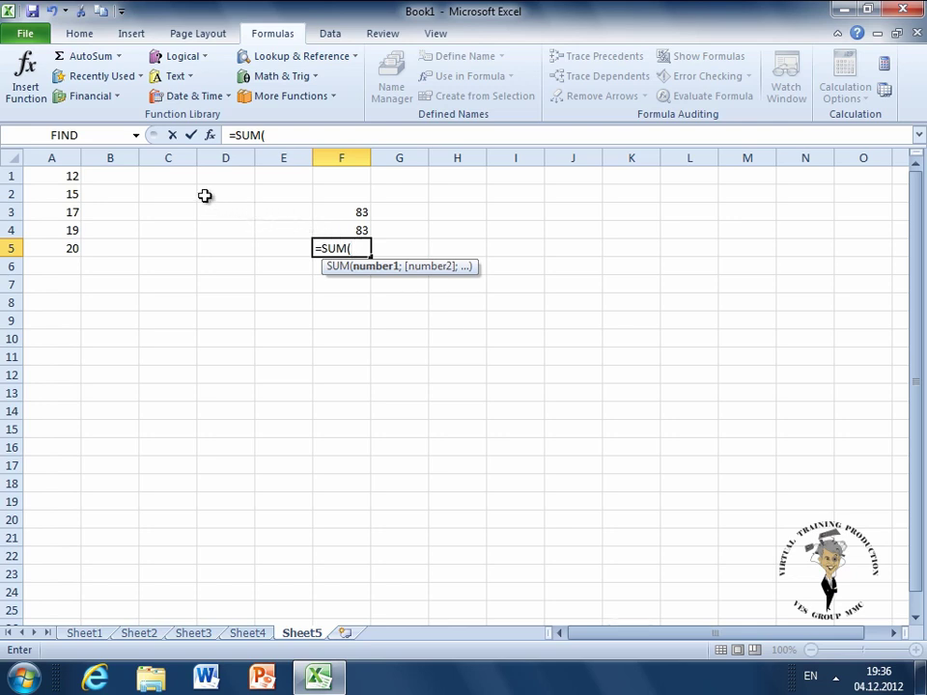
left_click_drag(58, 175, 59, 248)
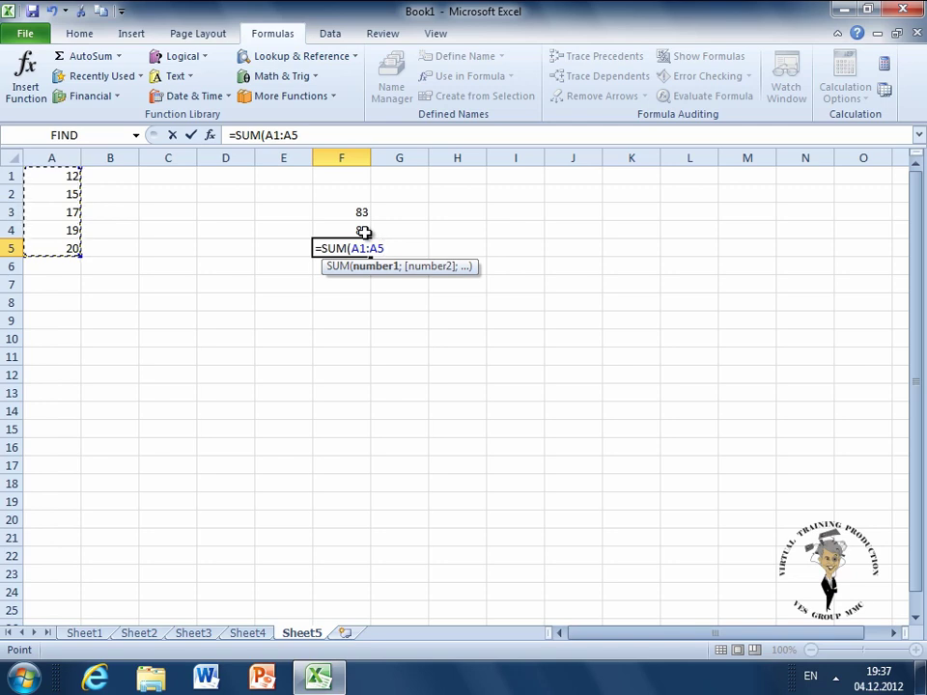
type(";")
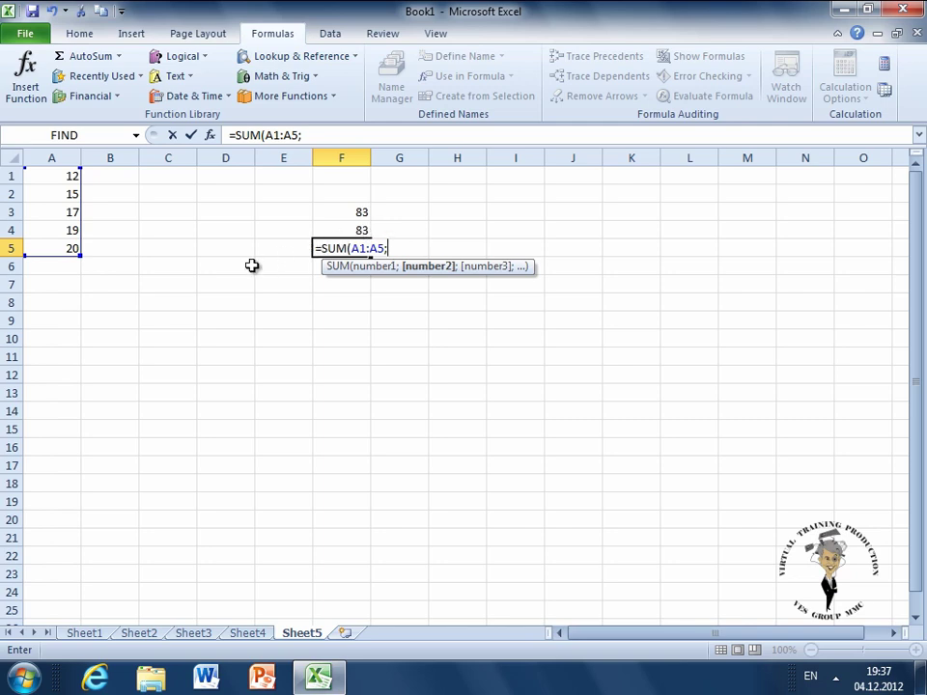
left_click(41, 336)
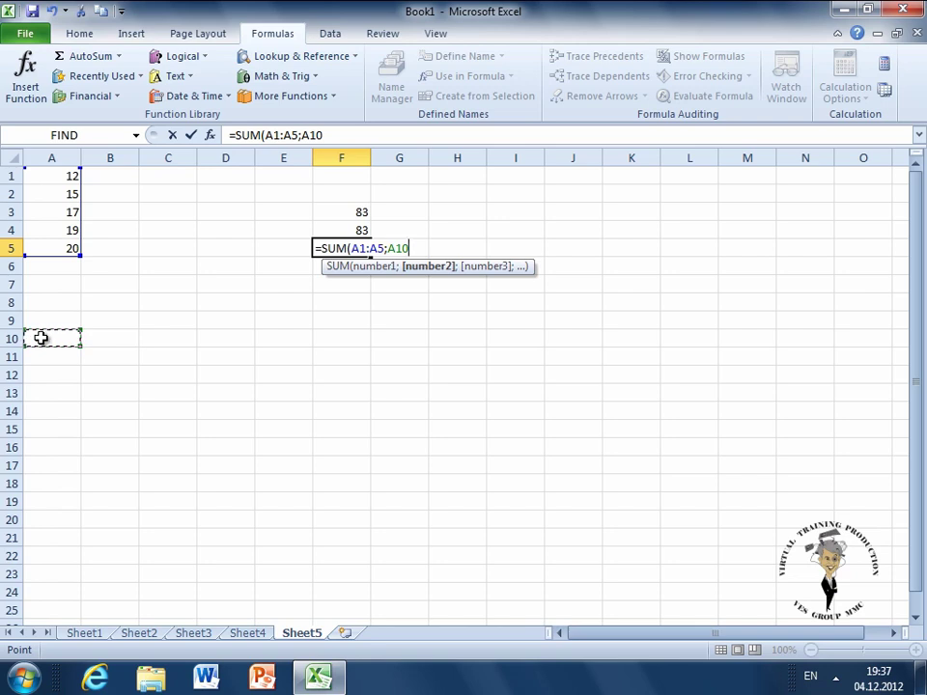
type(")")
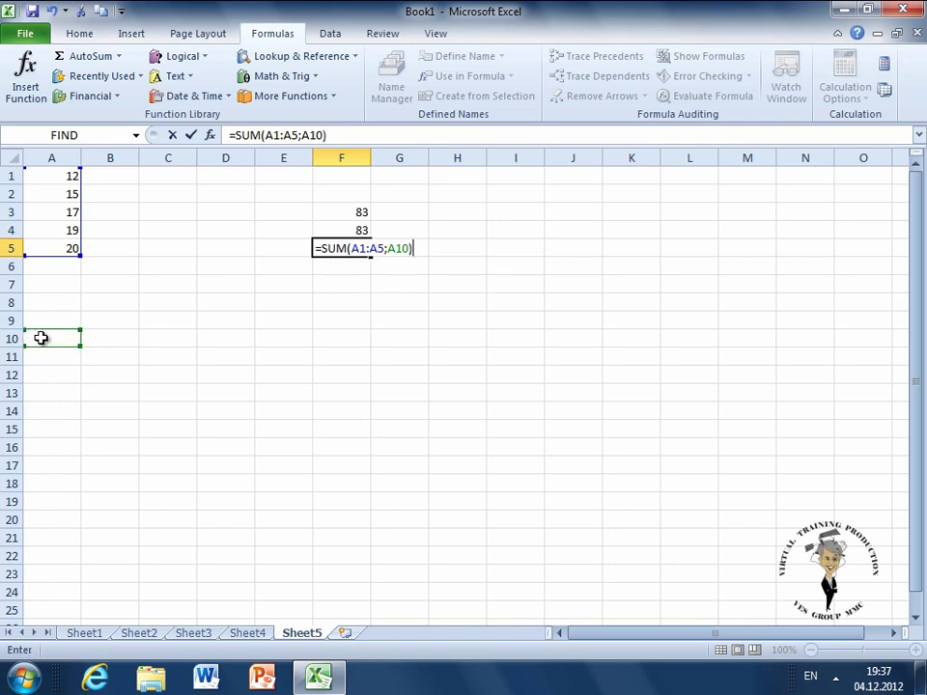
key("Tab")
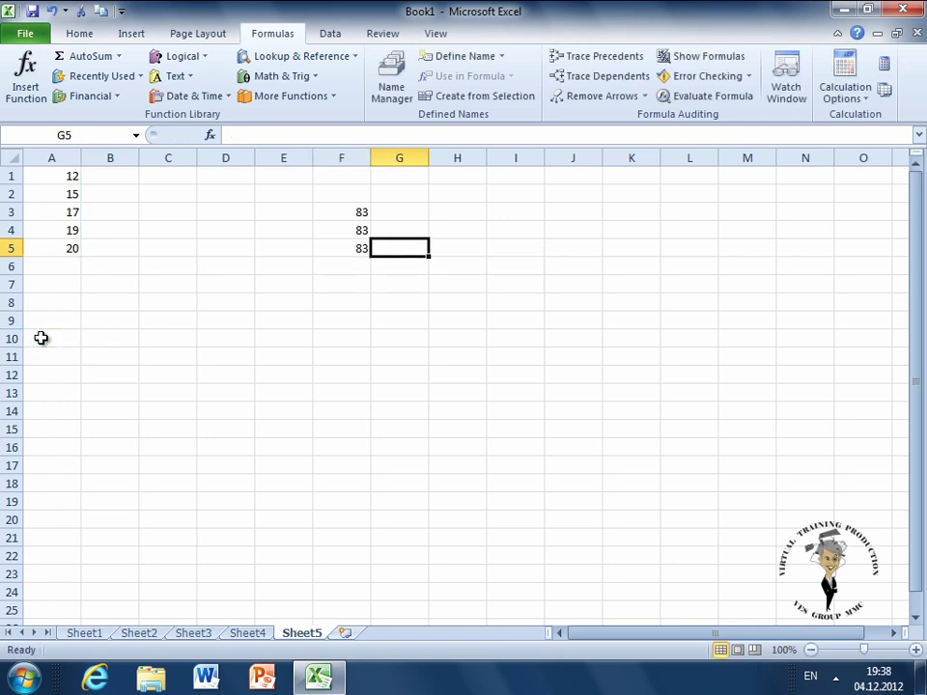
left_click(40, 337)
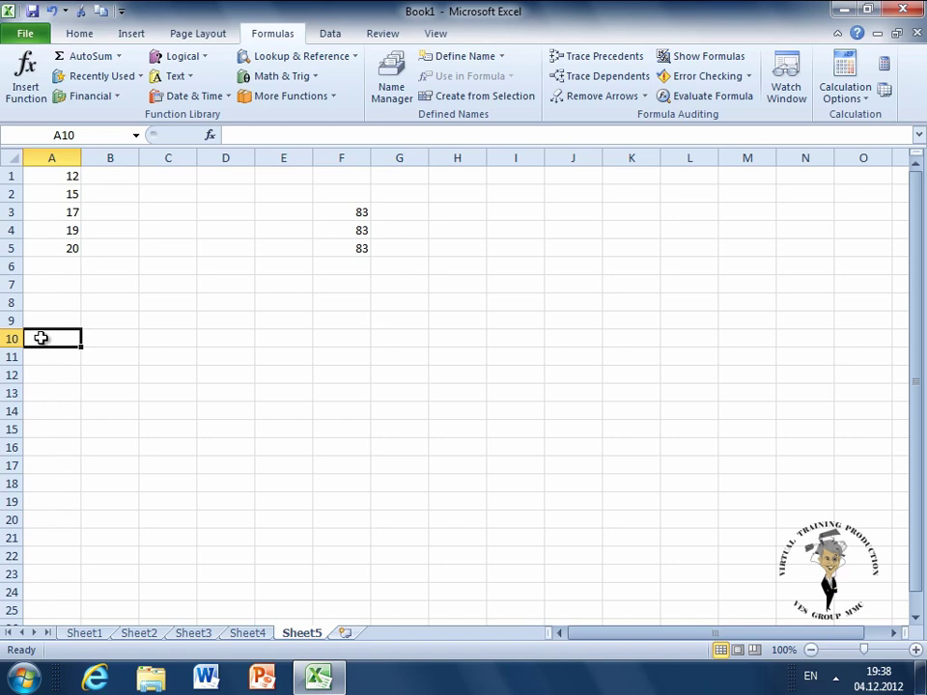
Enter 90 in A10 and confirm the F5 total of =SUM(A1:A5;A10) rises to 173
type("90")
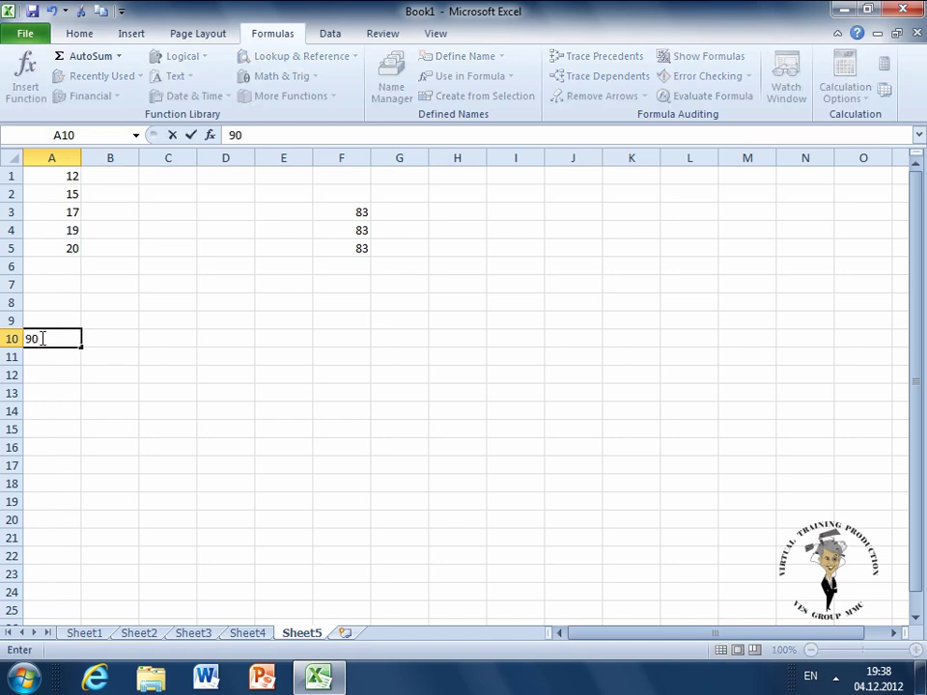
key("Tab")
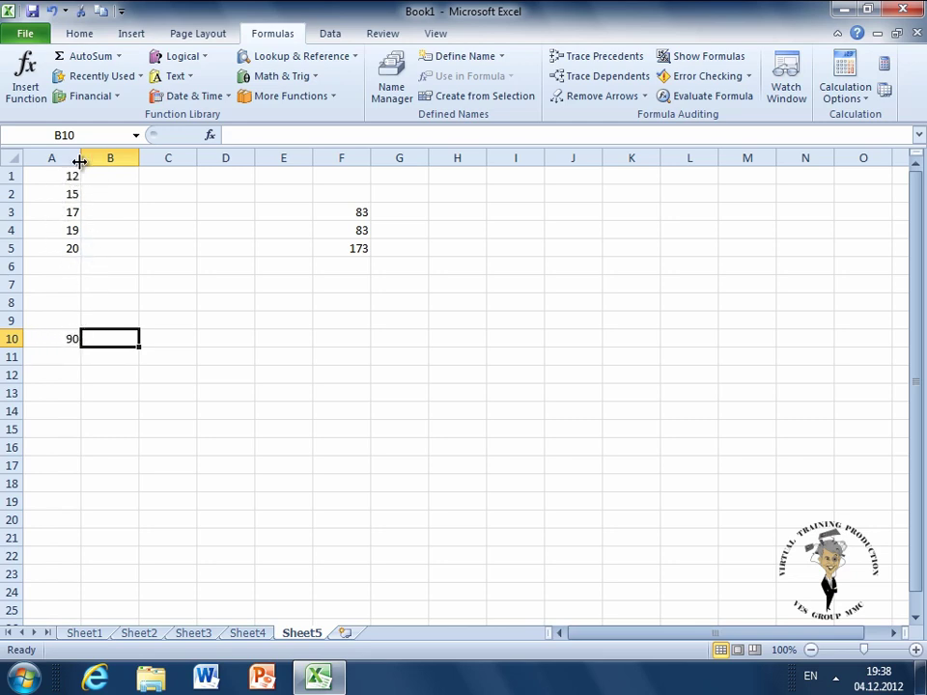
left_click(340, 250)
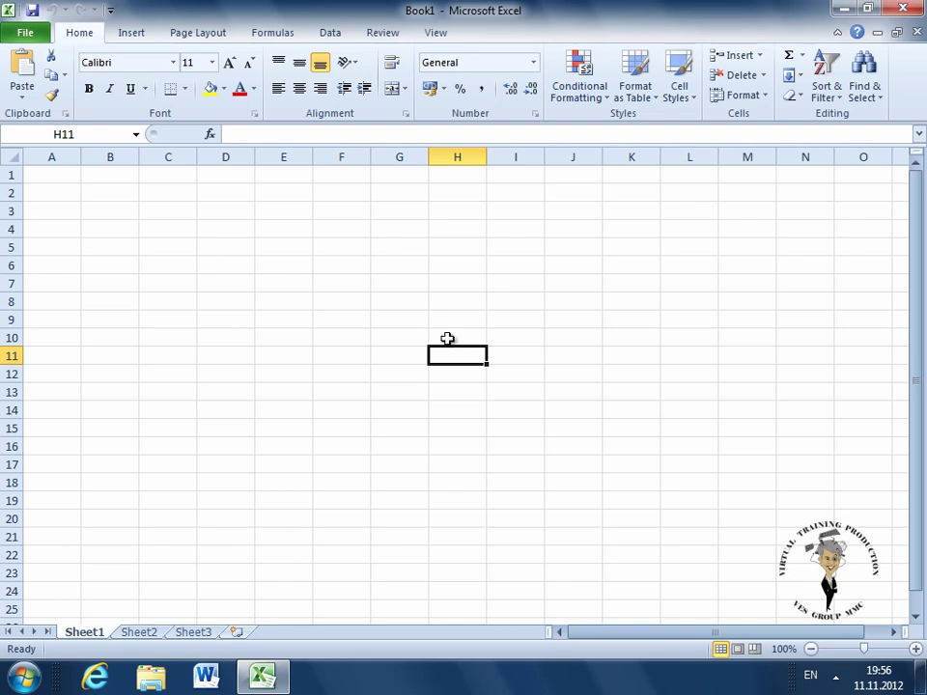
left_click(109, 195)
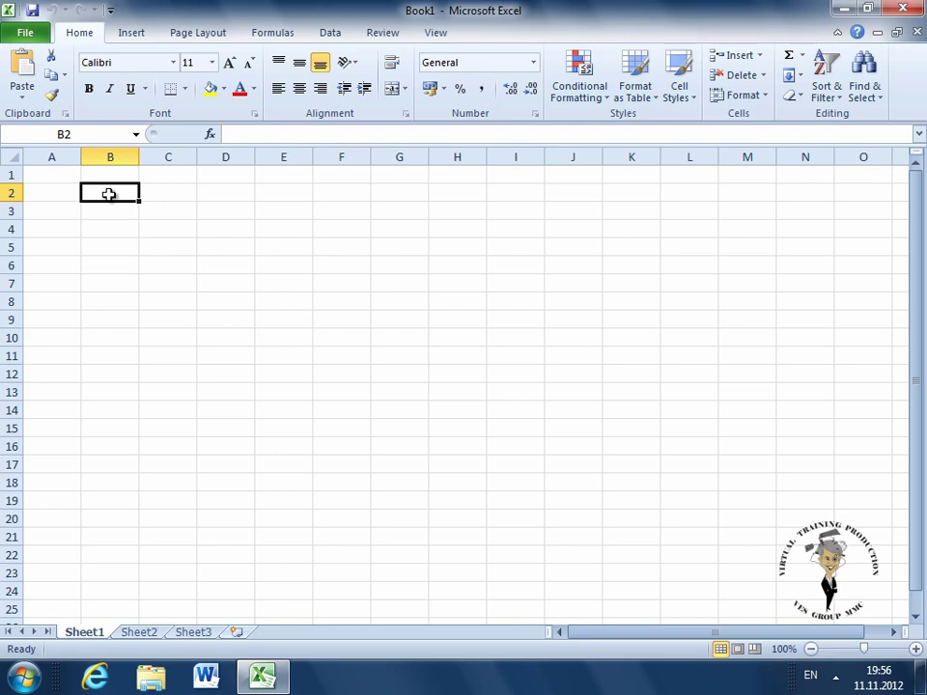
type("=")
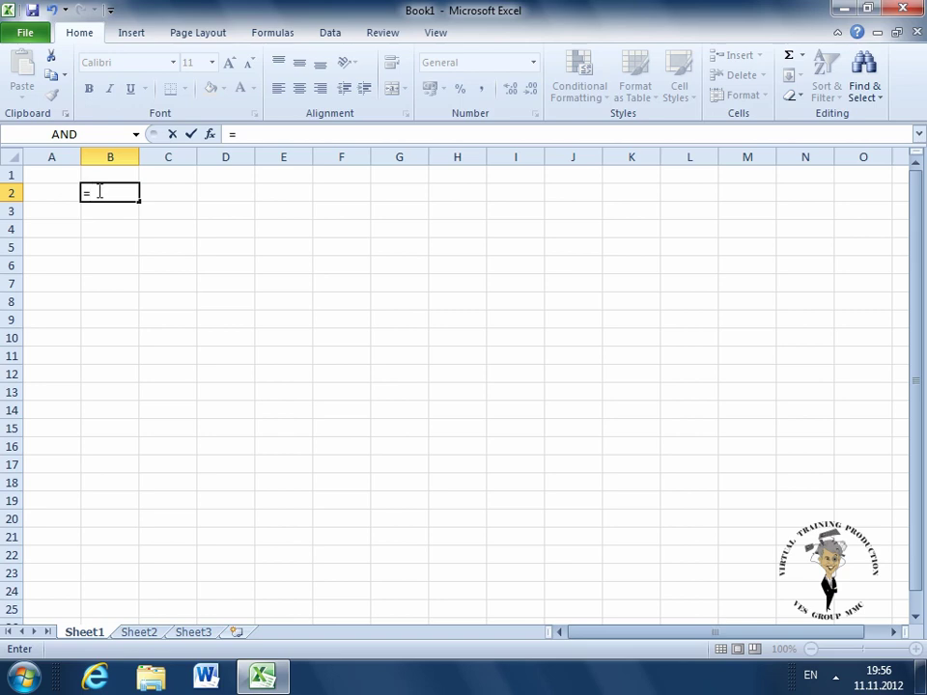
left_click(59, 172)
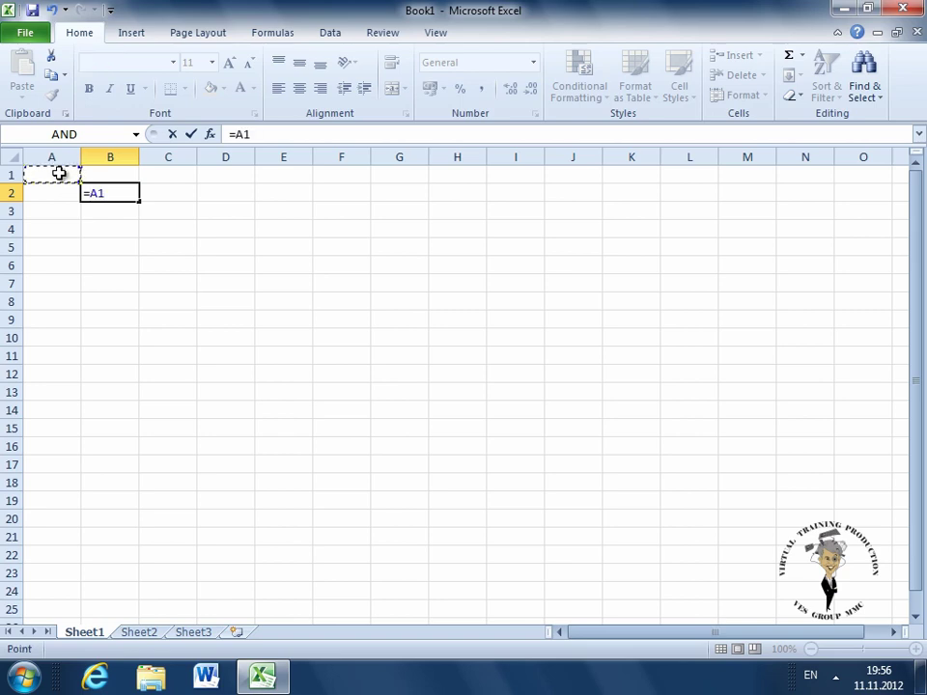
type("*")
type("(")
left_click(113, 171)
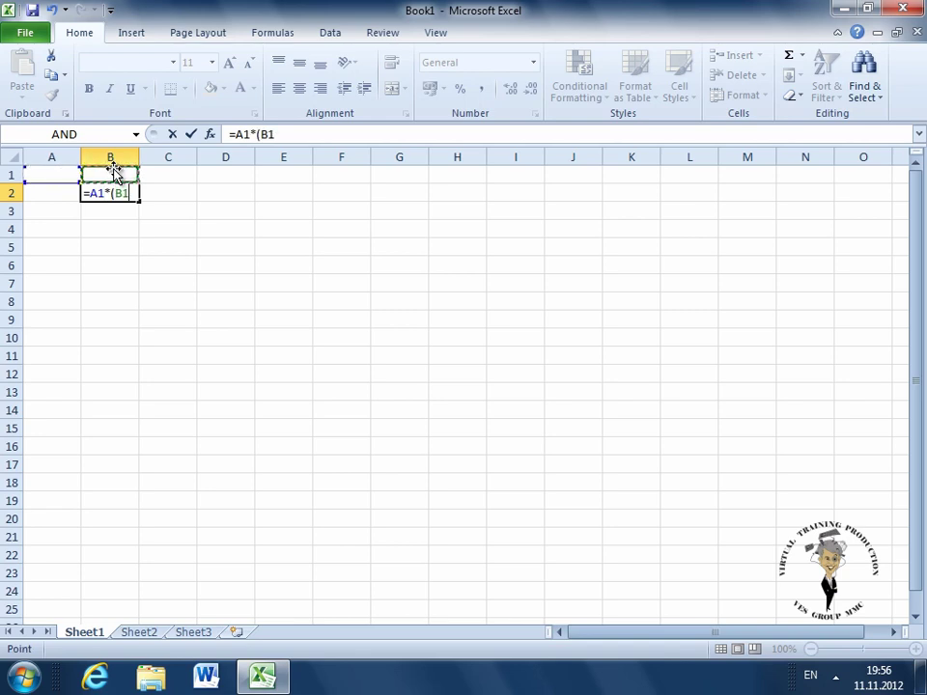
type("+")
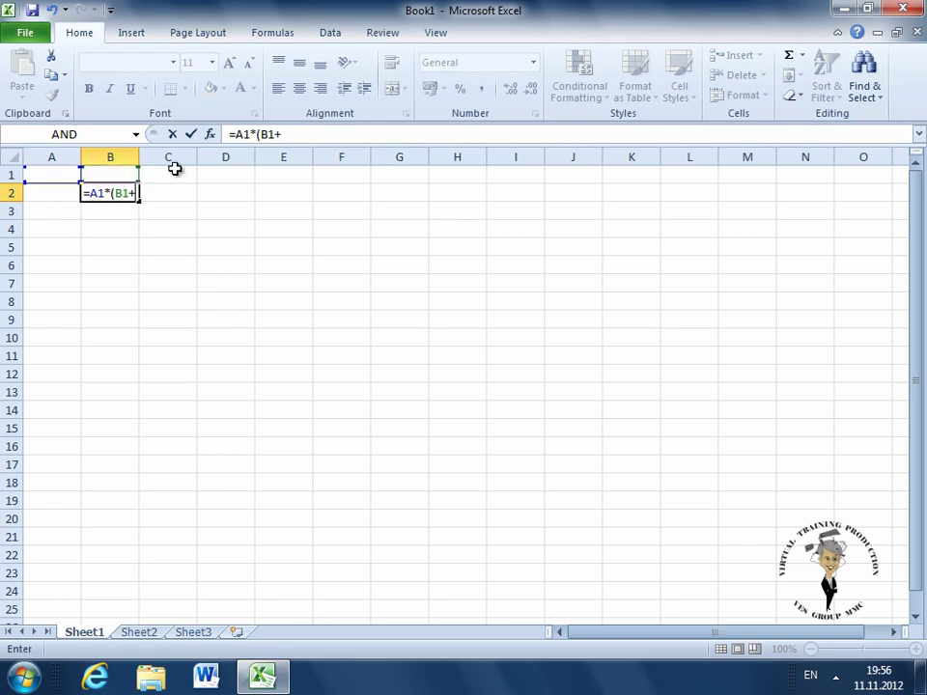
left_click(174, 170)
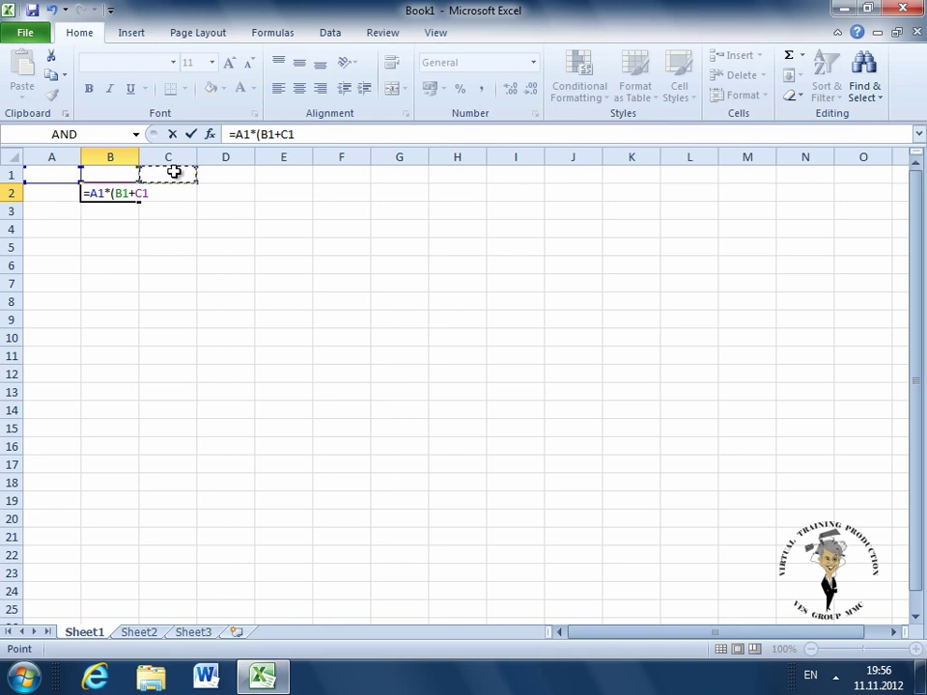
key("Return")
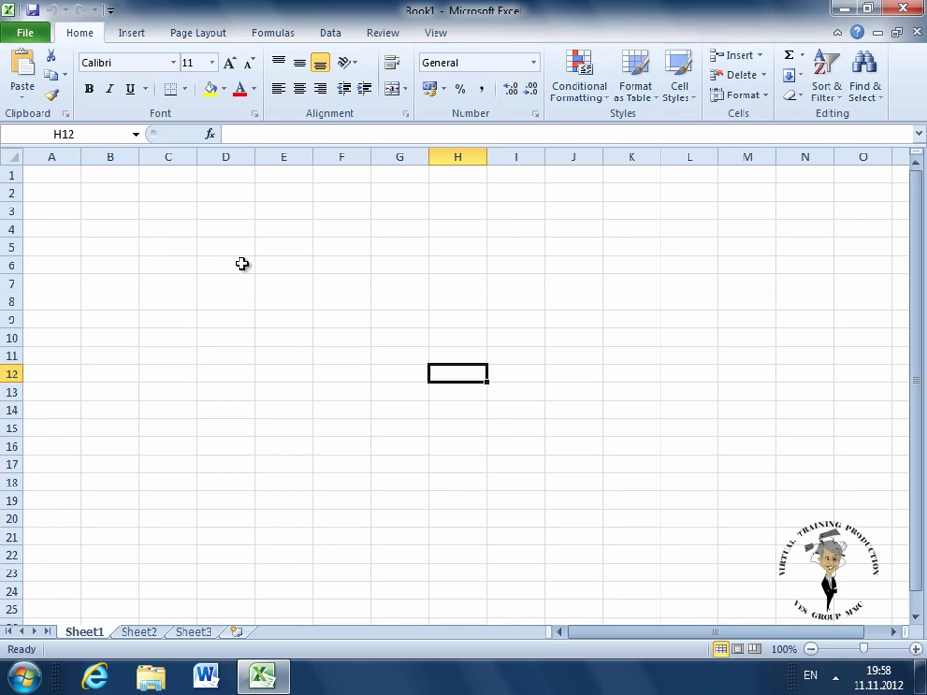
Enter =A1/A2 in B1, which shows #DIV/0! while both cells are empty
left_click(120, 175)
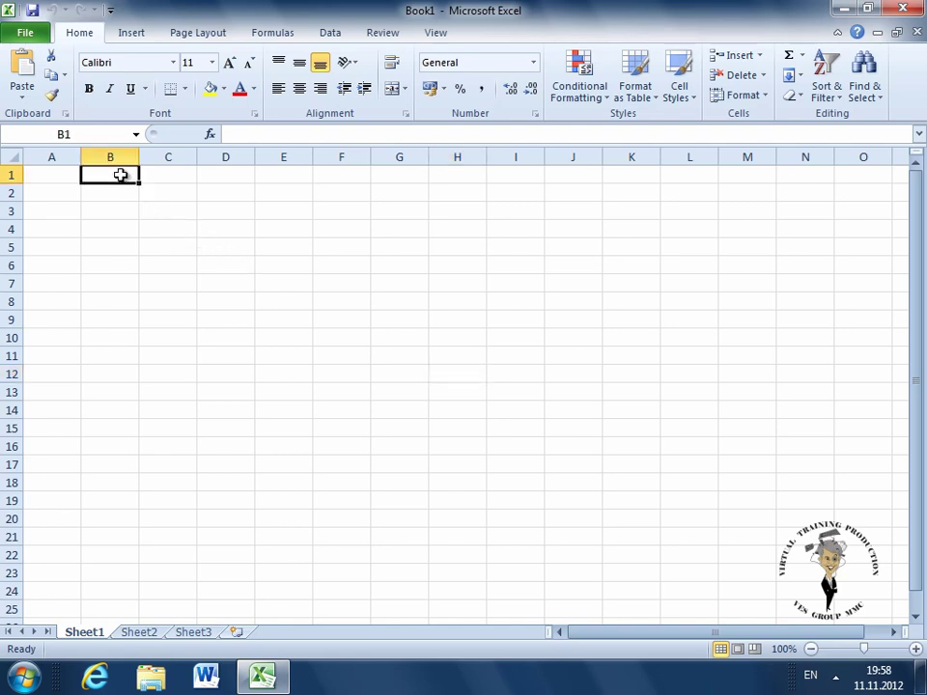
type("=")
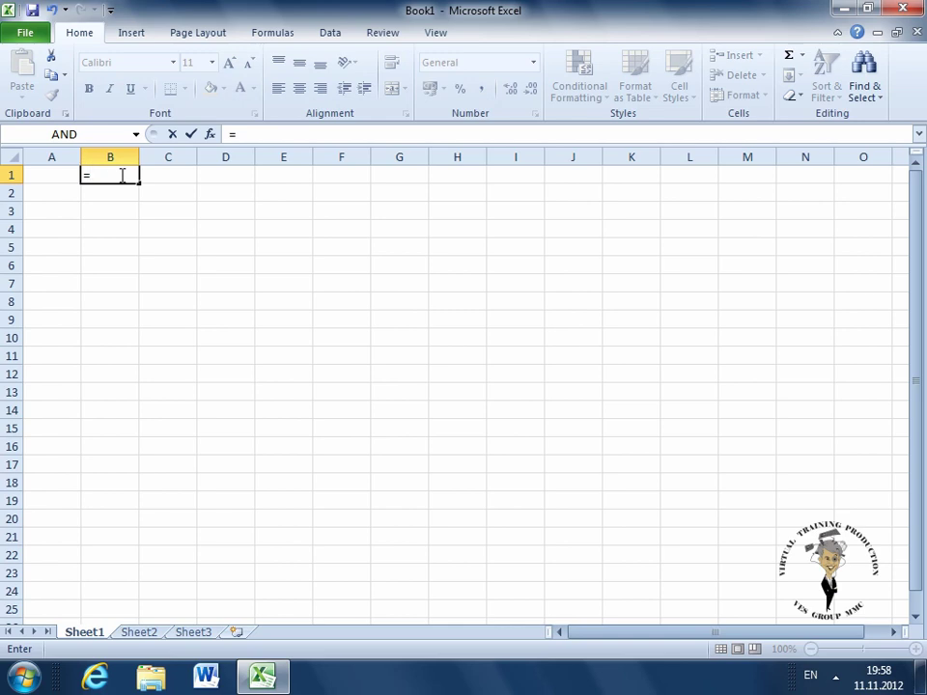
left_click(50, 174)
type("/")
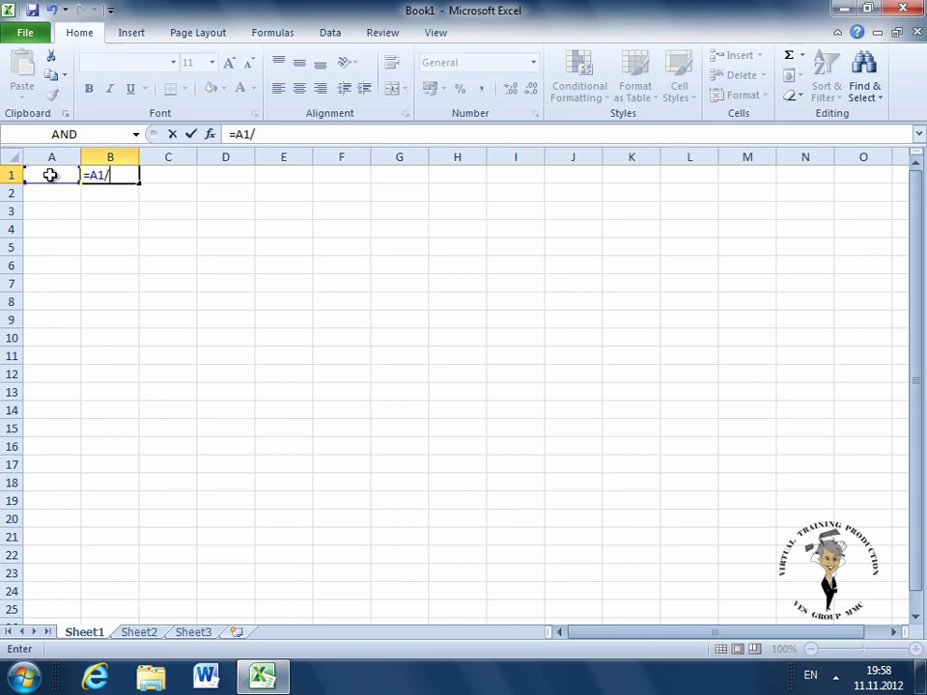
left_click(57, 197)
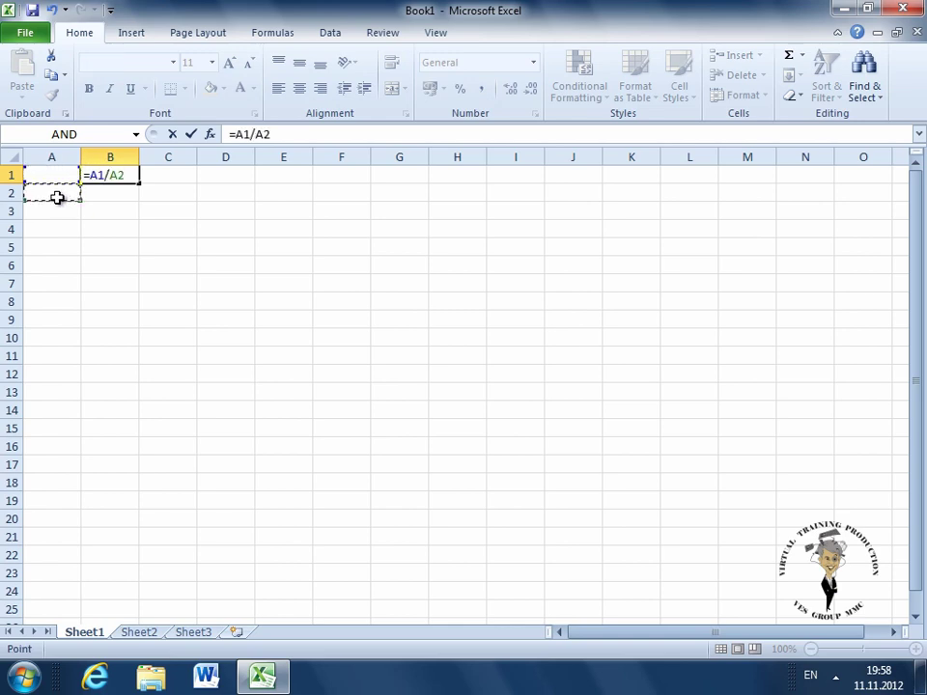
key("Return")
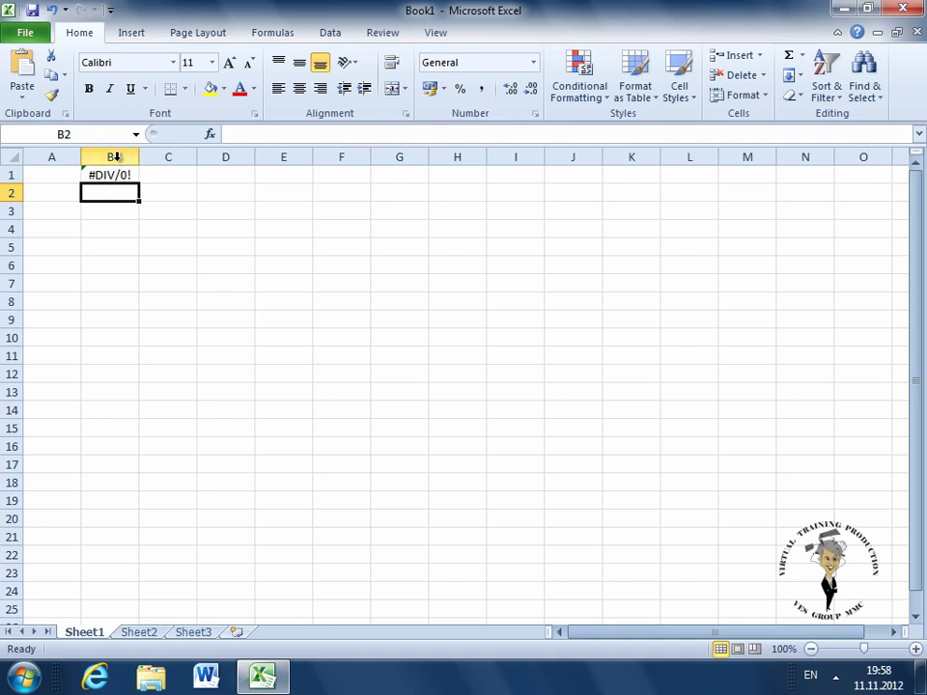
Enter 100 in A1 and 10 in A2, then check the result of B1's =A1/A2
left_click(50, 173)
type("100")
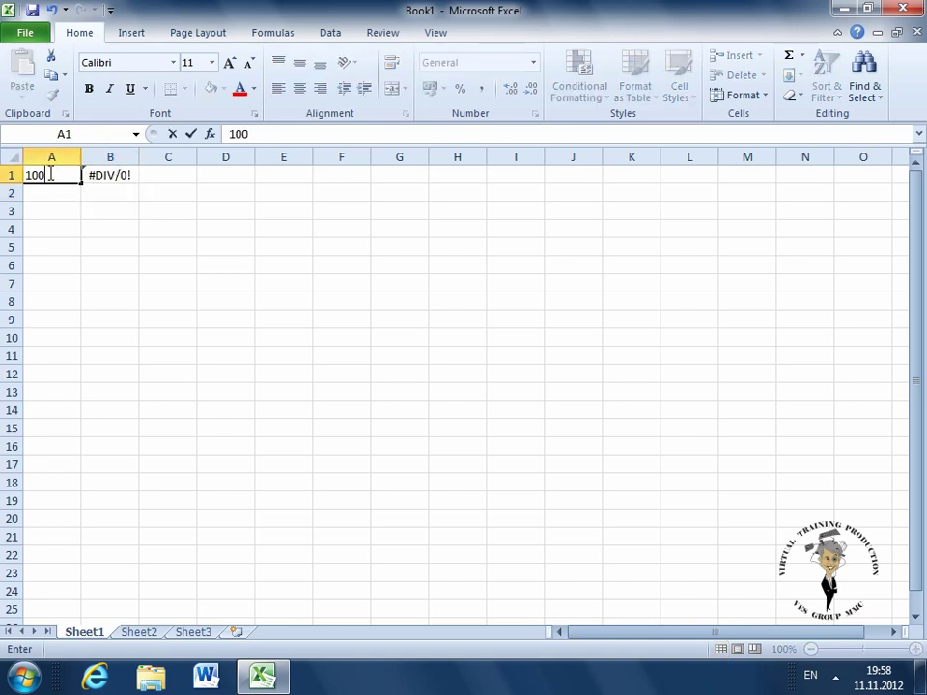
key("Return")
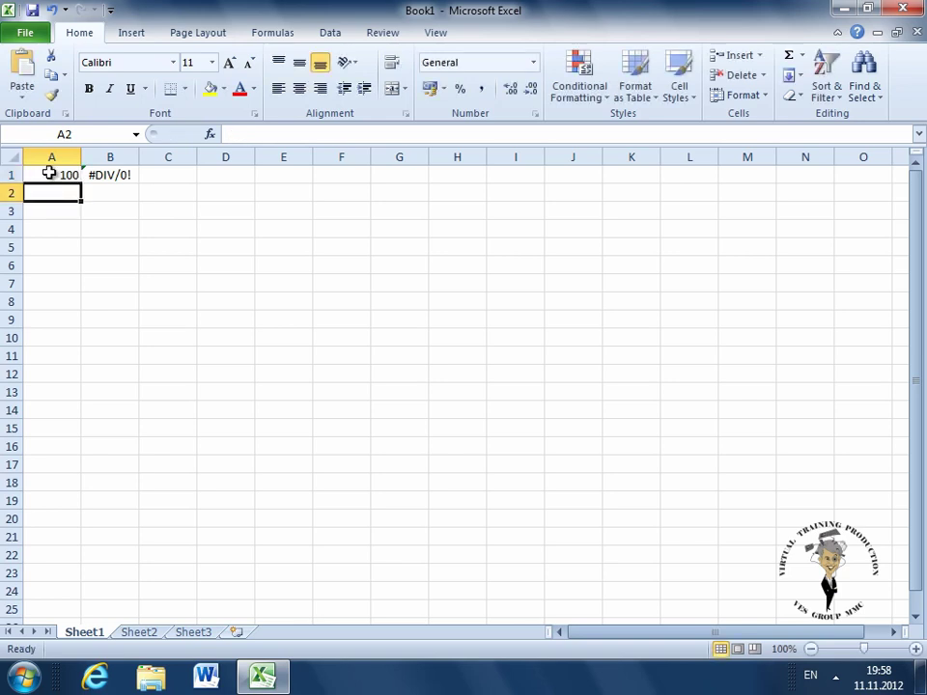
type("10")
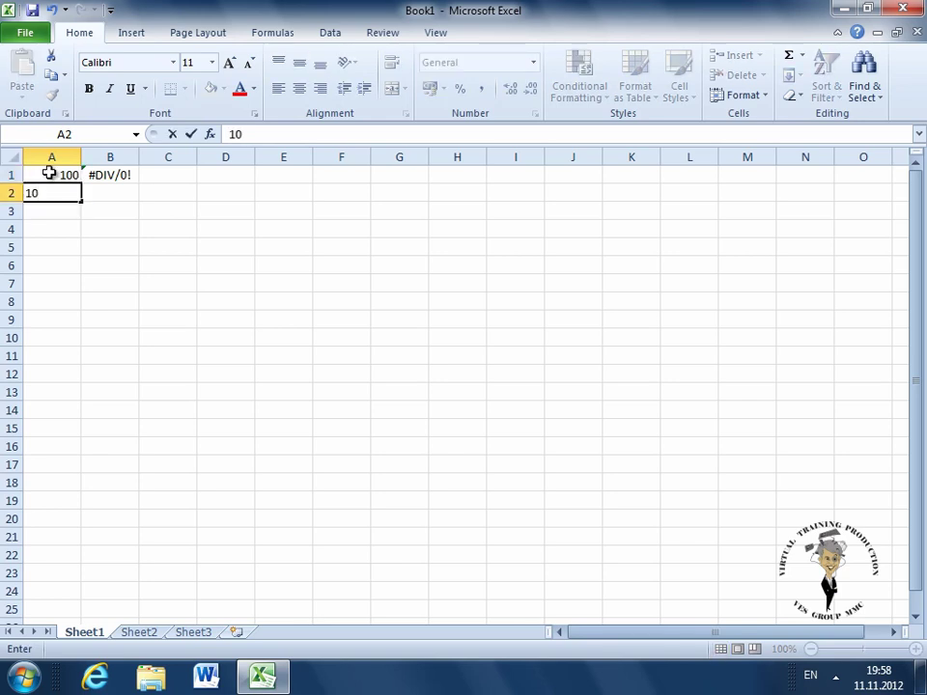
key("Return")
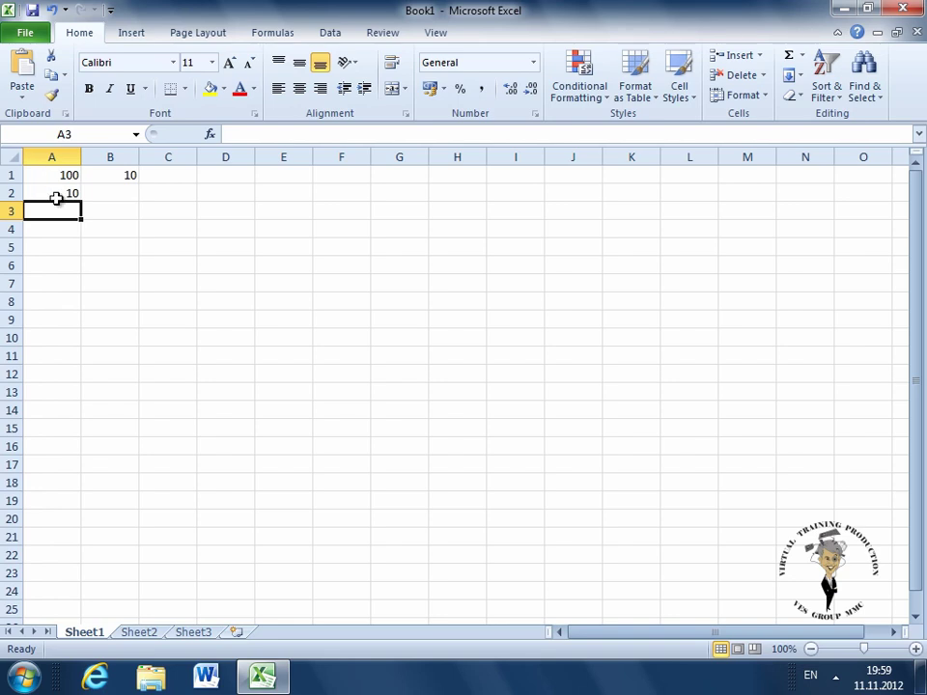
left_click(69, 192)
left_click(111, 176)
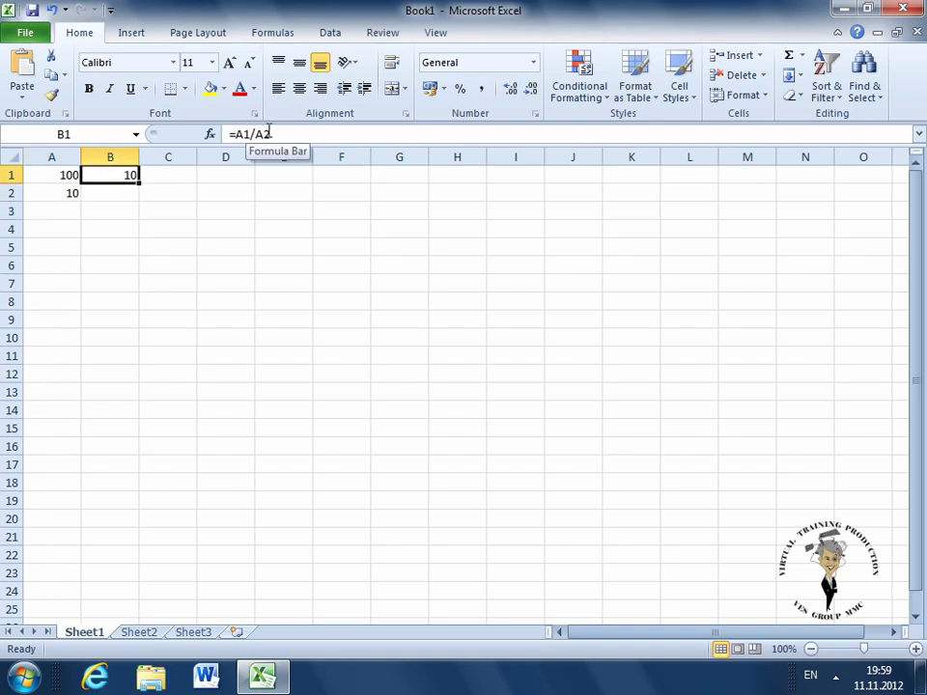
Change A2 to 0 to trigger #DIV/0! in B1, then clear A2 entirely
left_click(51, 193)
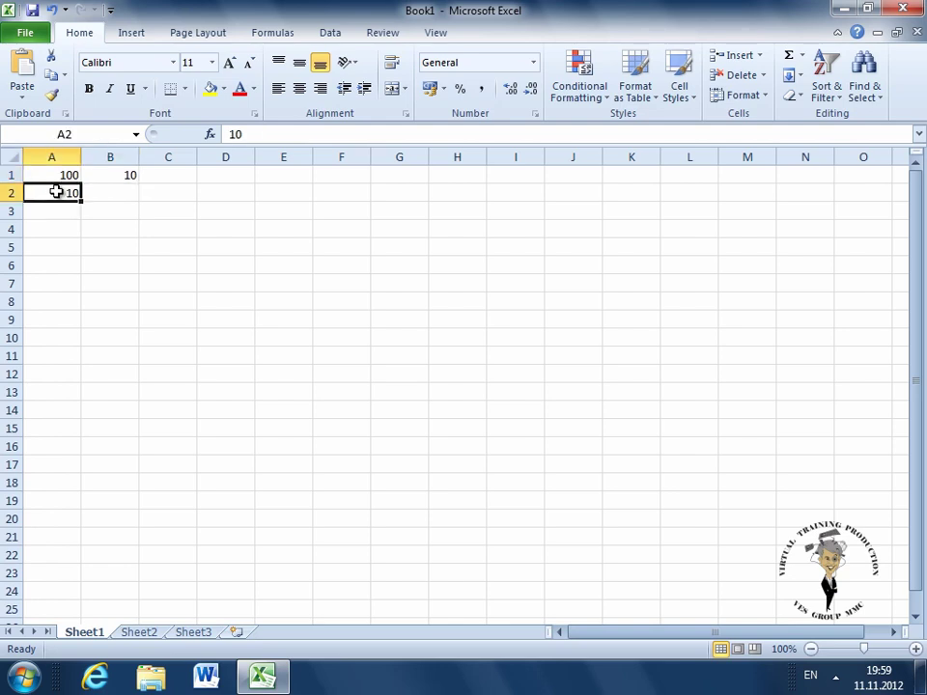
left_click(58, 173)
left_click(58, 193)
type("0")
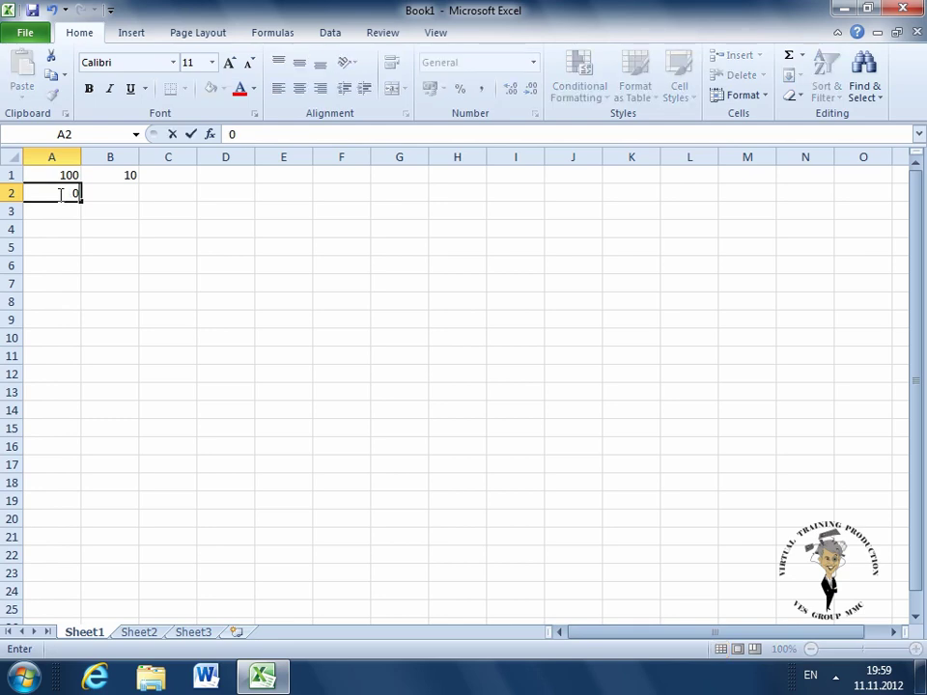
key("Return")
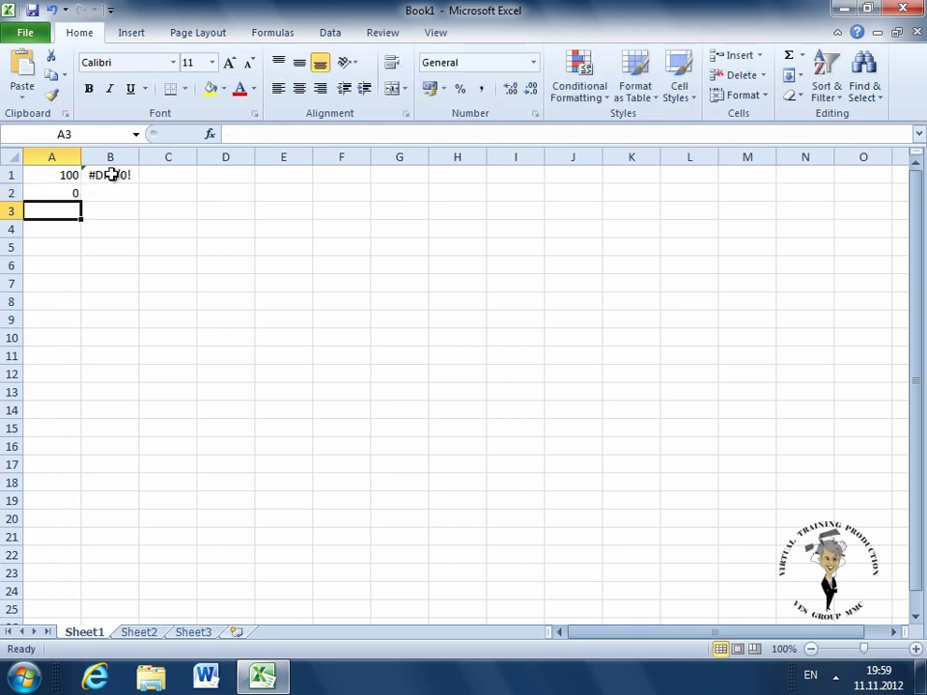
left_click(112, 175)
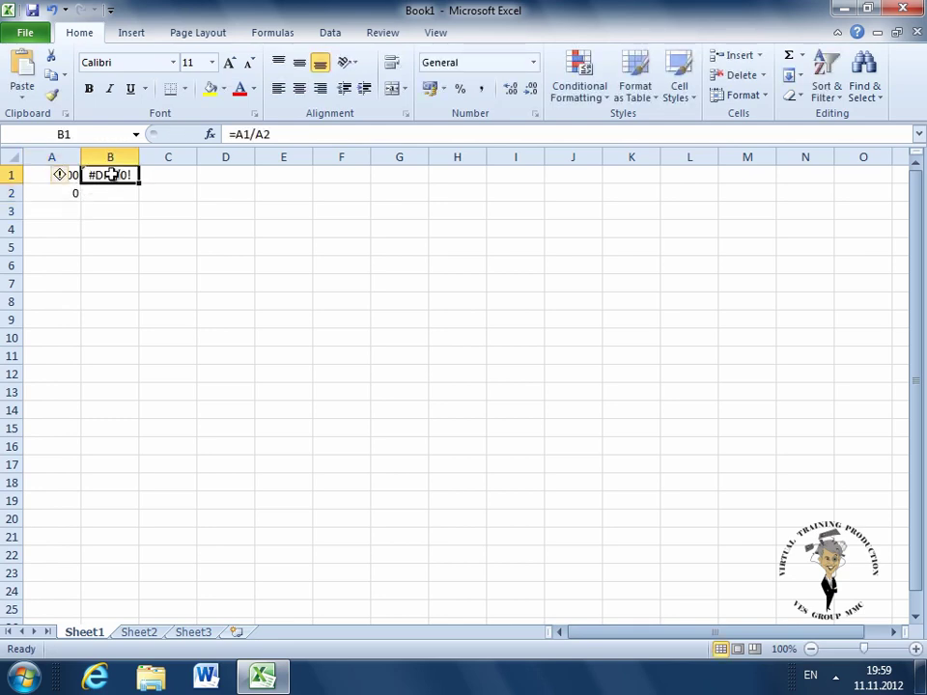
left_click(45, 193)
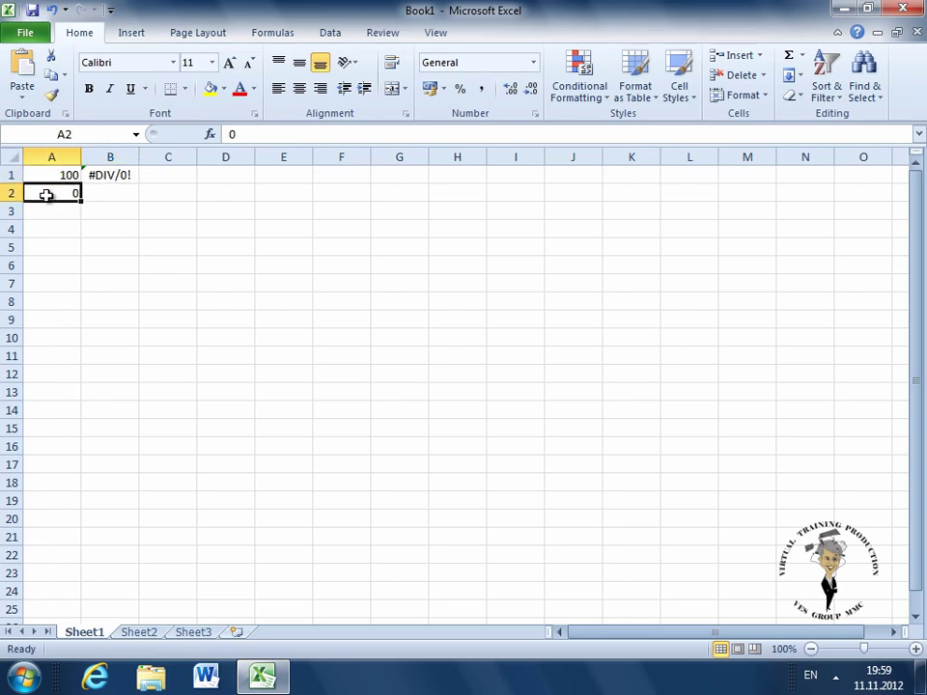
key("Delete")
key("Return")
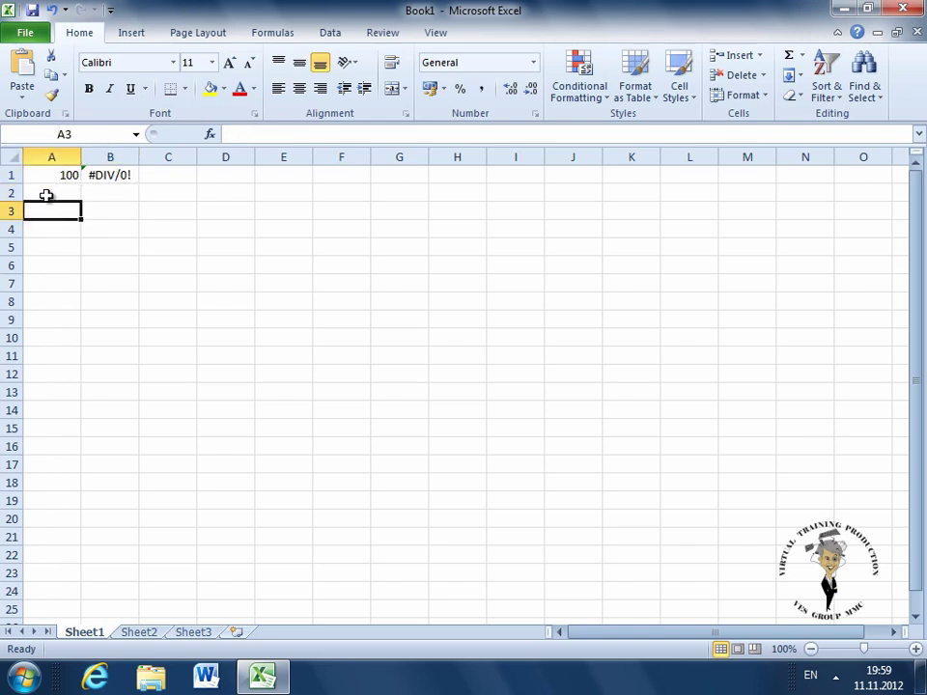
Enter the formula =A1+B1 in cell B2
left_click(111, 172)
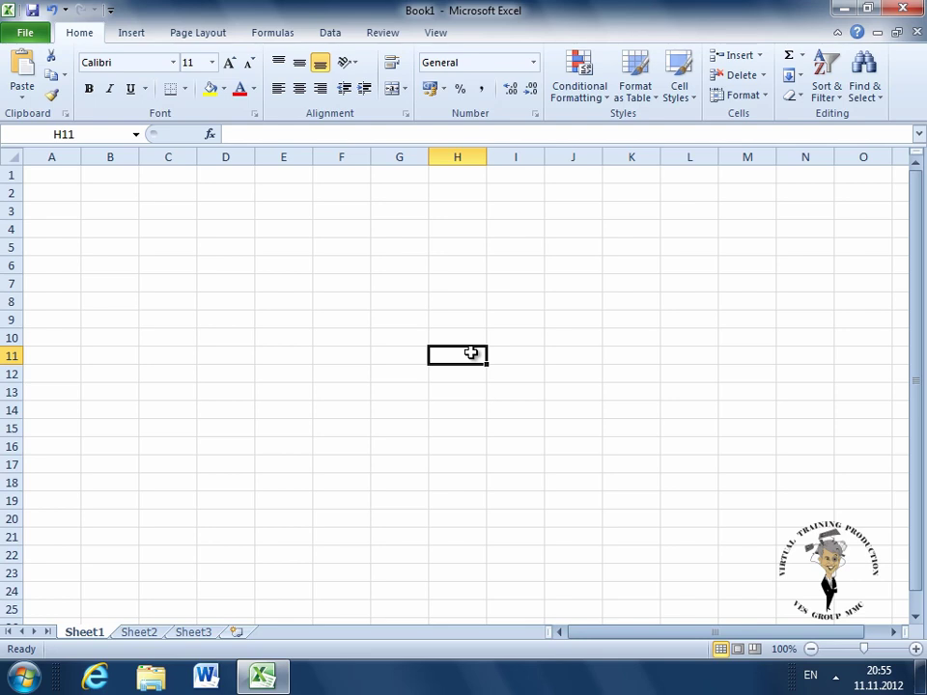
left_click(111, 192)
type("=")
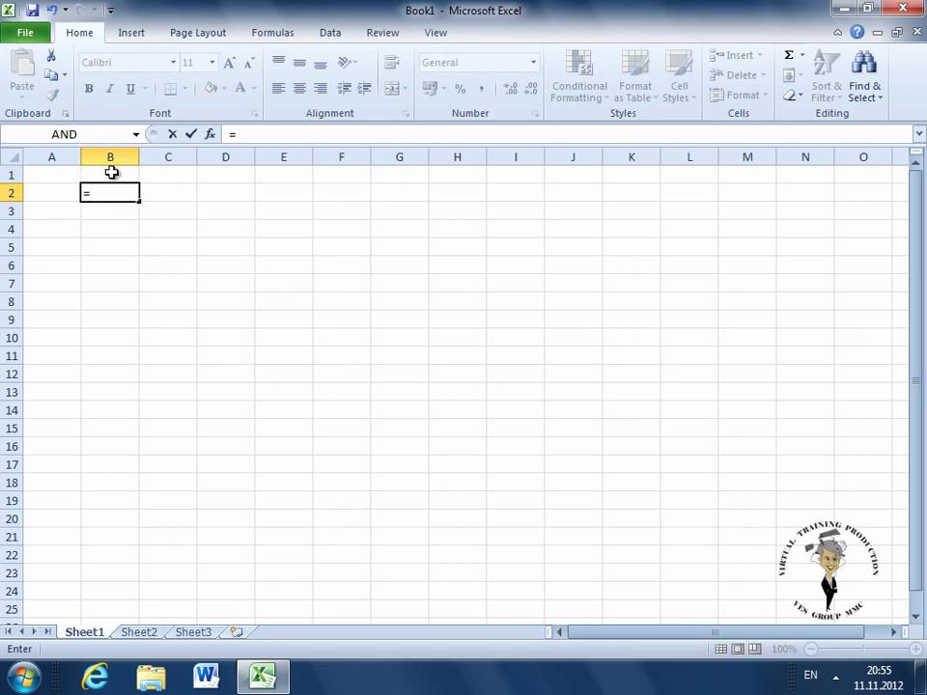
left_click(37, 175)
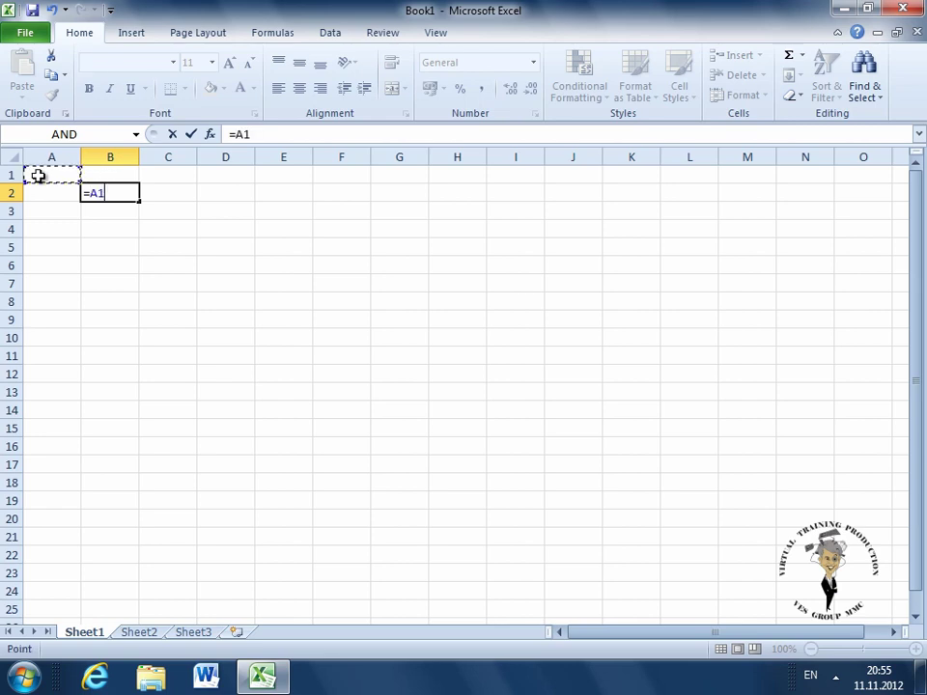
type("+")
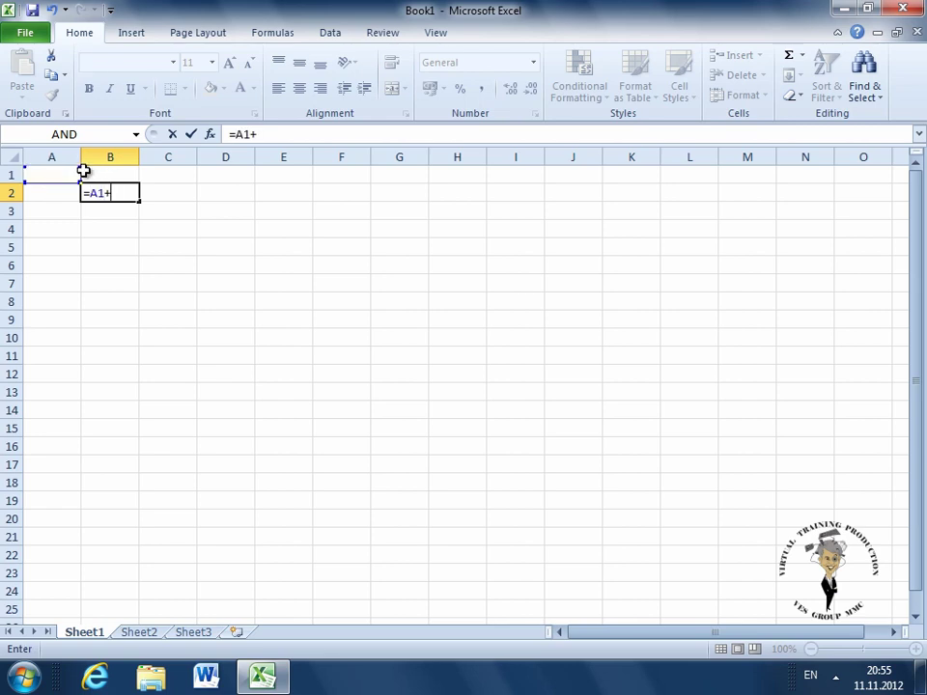
left_click(104, 173)
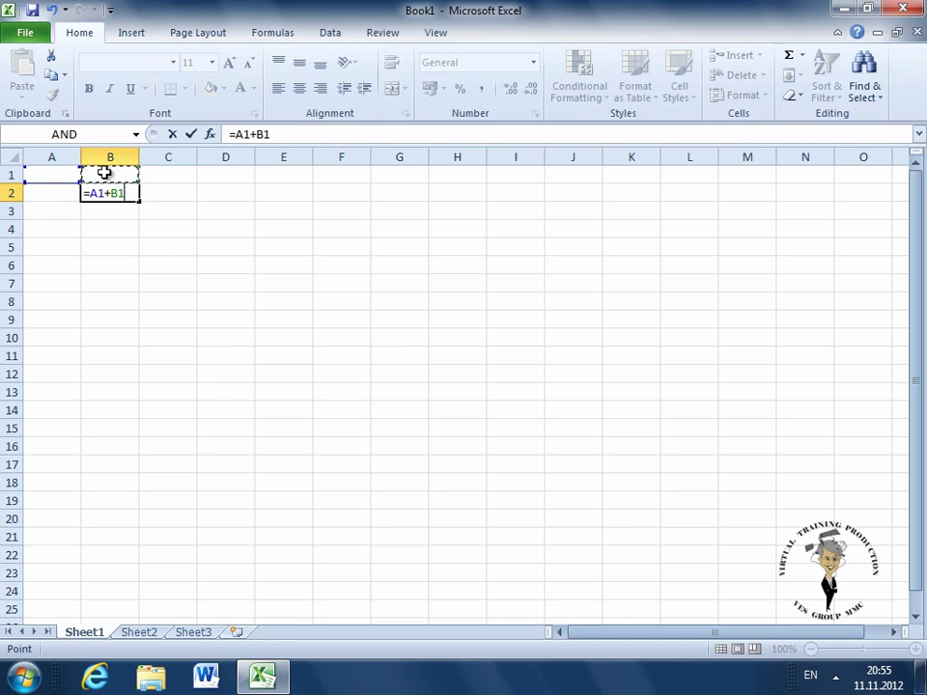
key("Return")
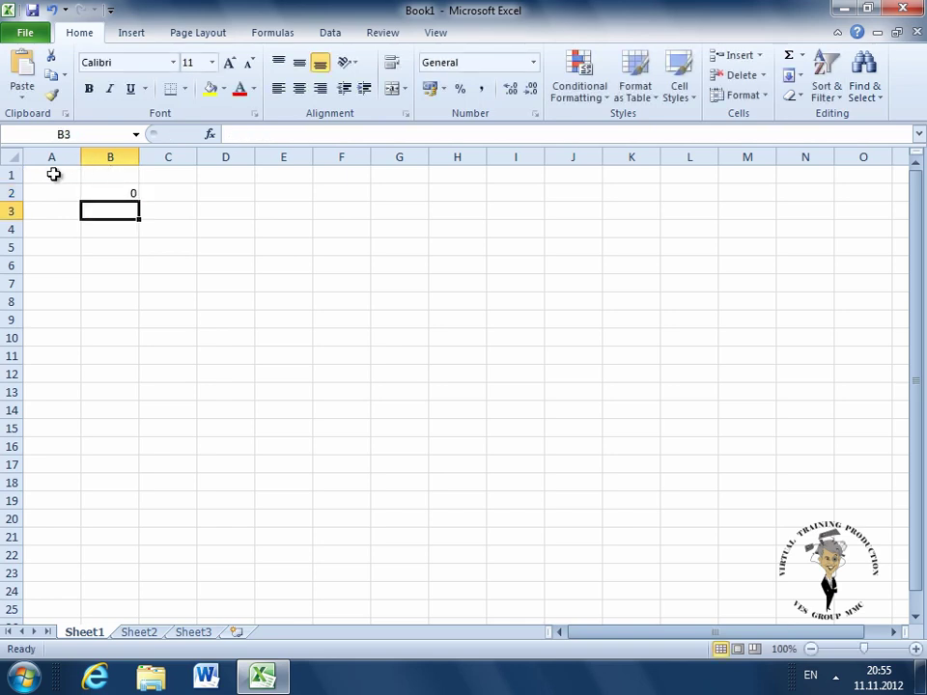
Enter 5 in A1 and 9 in B1 so B2 displays 14
left_click(50, 175)
type("5")
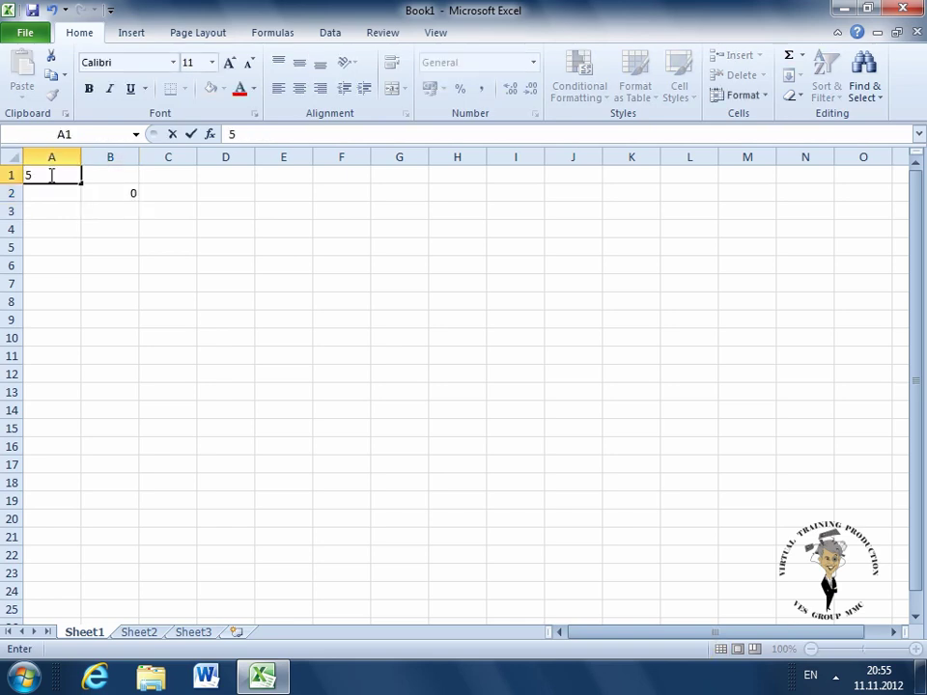
left_click(112, 173)
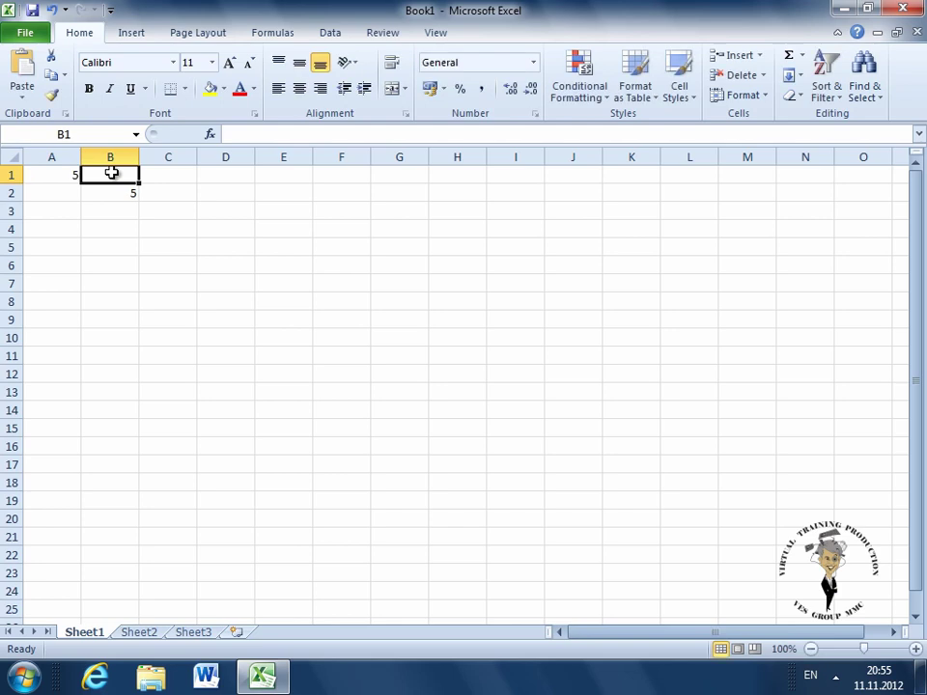
type("9")
key("Return")
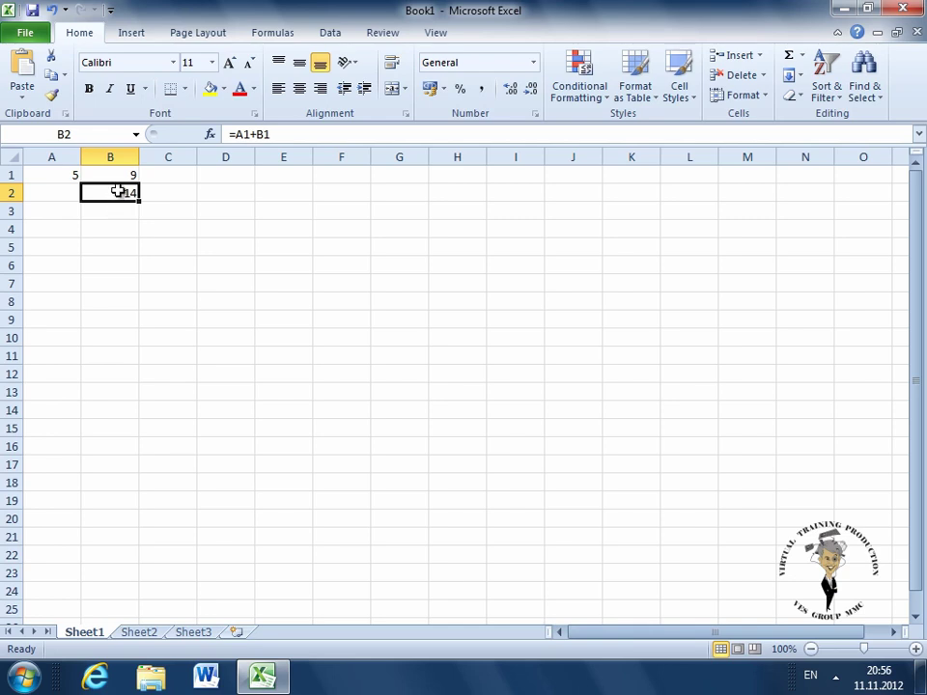
left_click(118, 173)
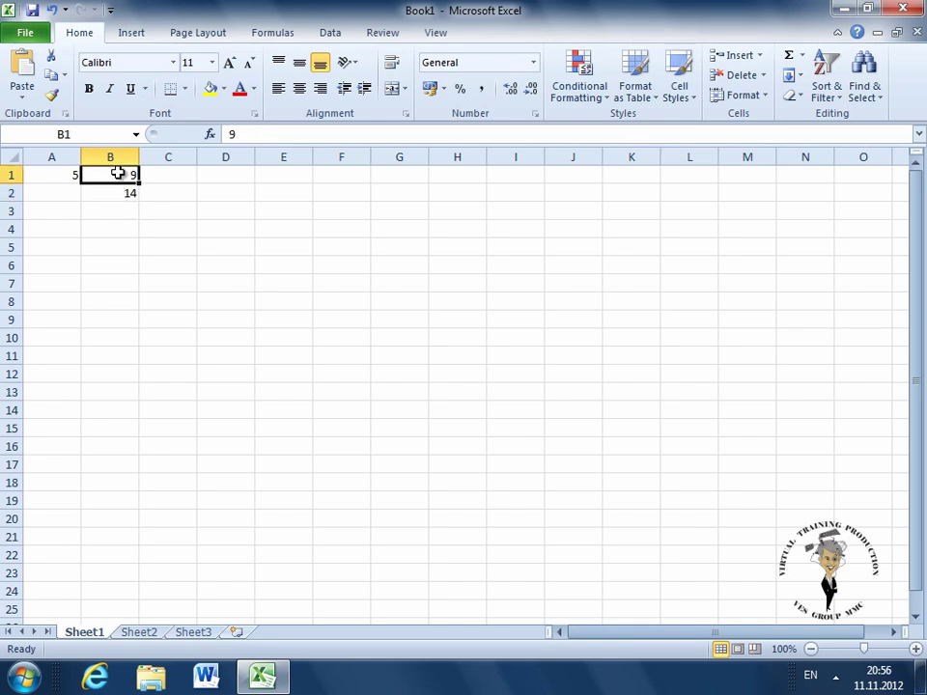
Replace B1's 9 with the text 'tre', turning B2's =A1+B1 into #VALUE!
key("Delete")
type("tre")
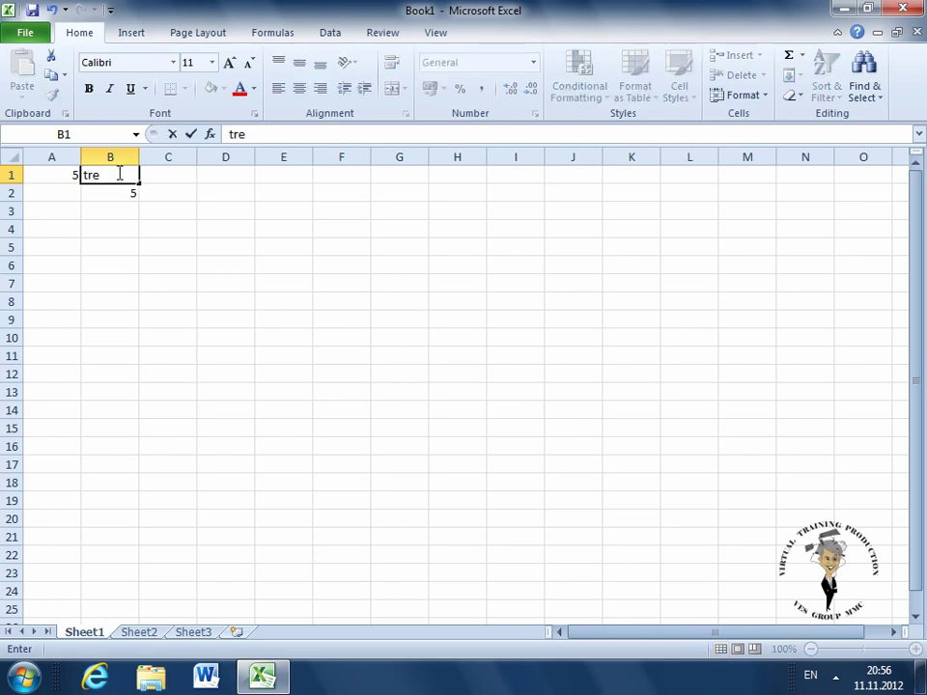
key("Return")
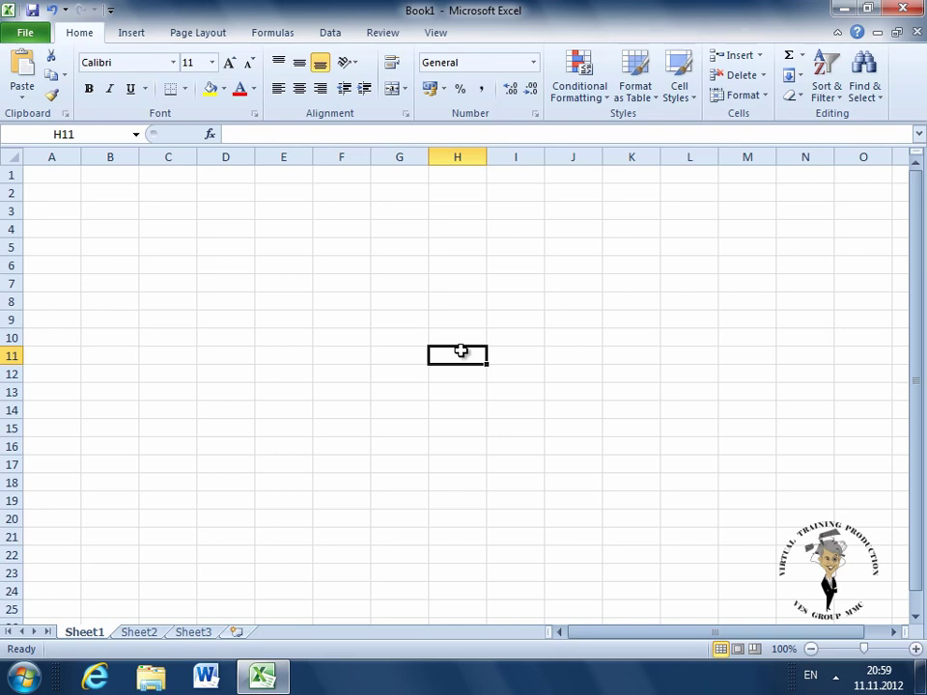
Name cell A1 'Birinci' and cell A2 'İkinci' using the Name Box
left_click(60, 175)
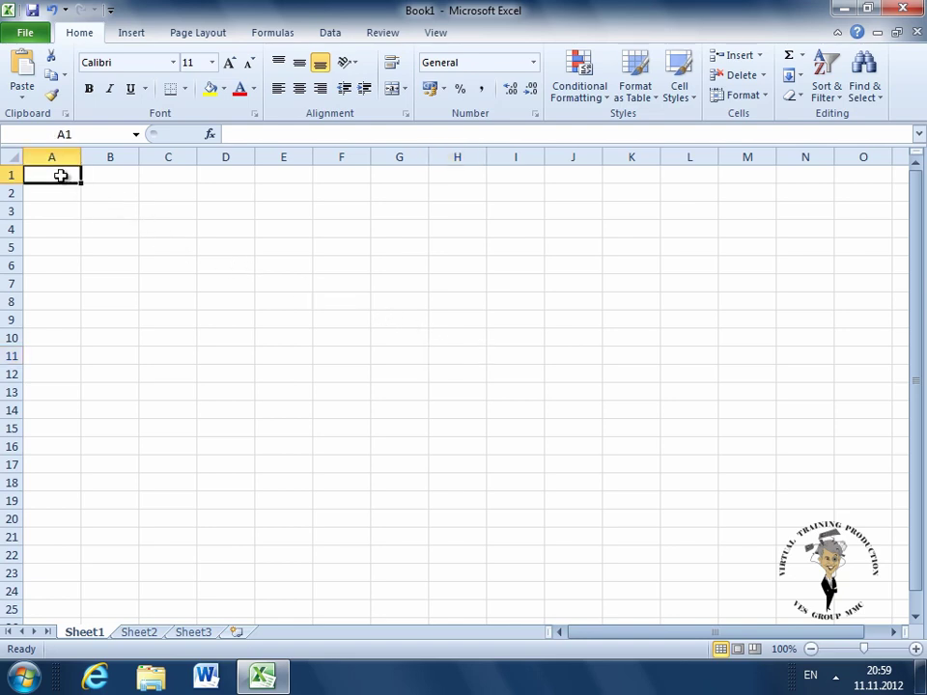
left_click(89, 132)
type("B")
type("irinci")
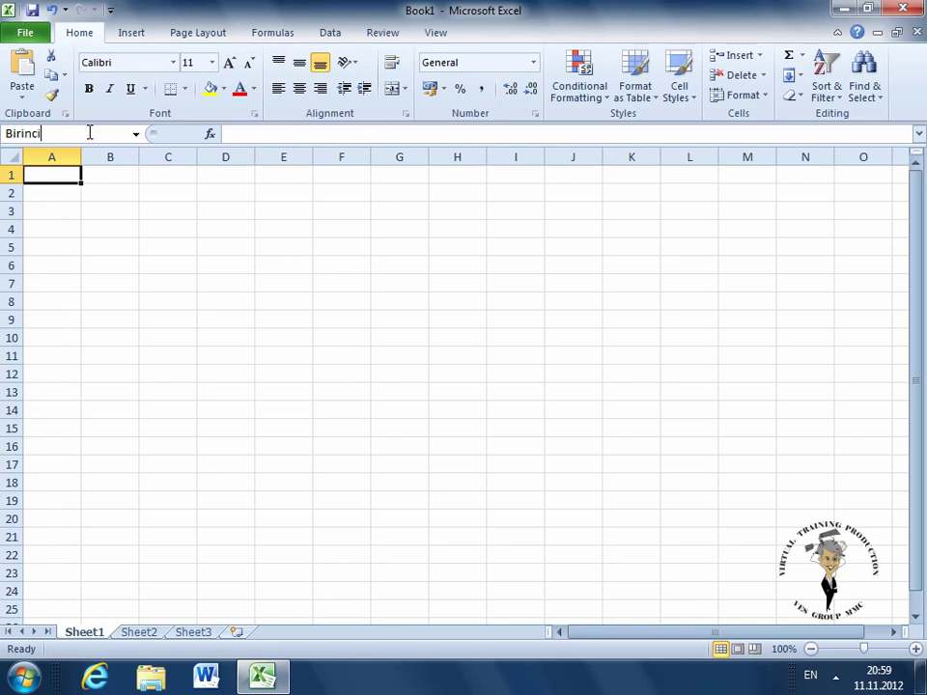
key("Return")
left_click(51, 197)
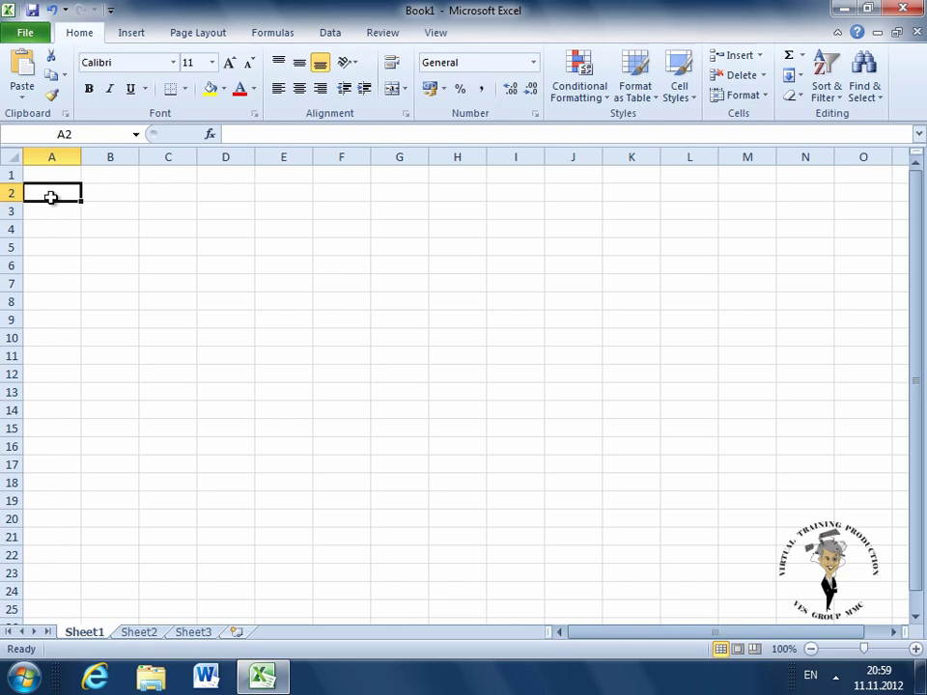
left_click(80, 131)
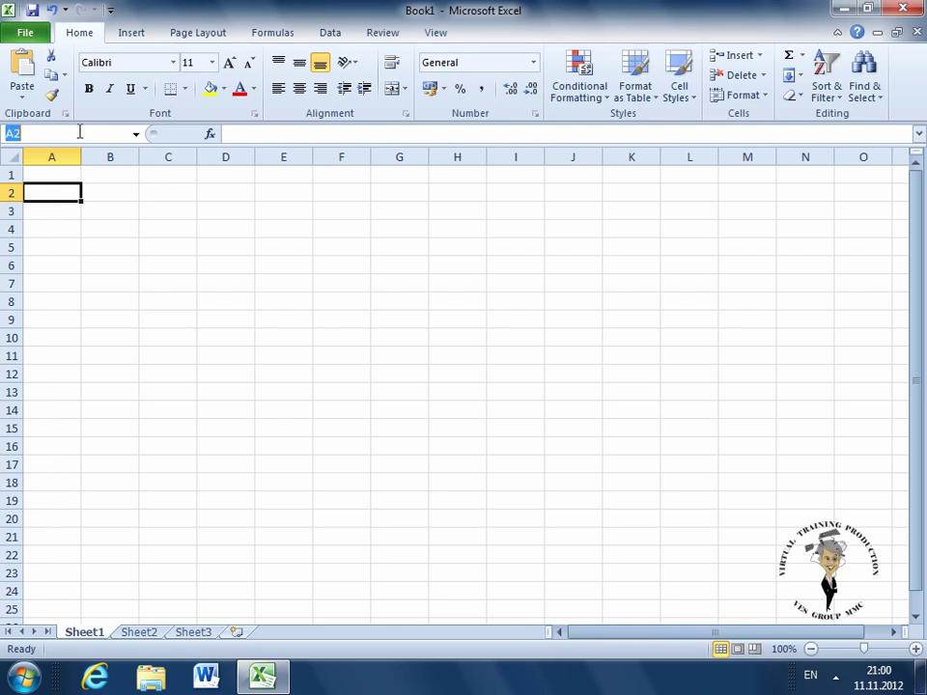
type("İki")
type("nci")
key("Return")
Enter =Birinci+Ikinci in B2 using the named cells
left_click(116, 198)
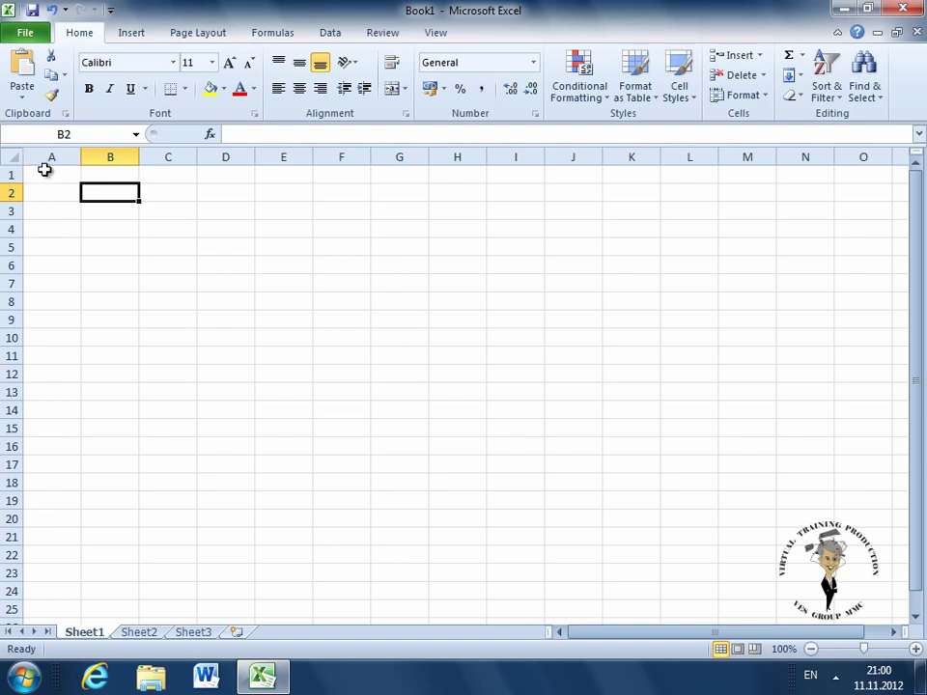
type("=")
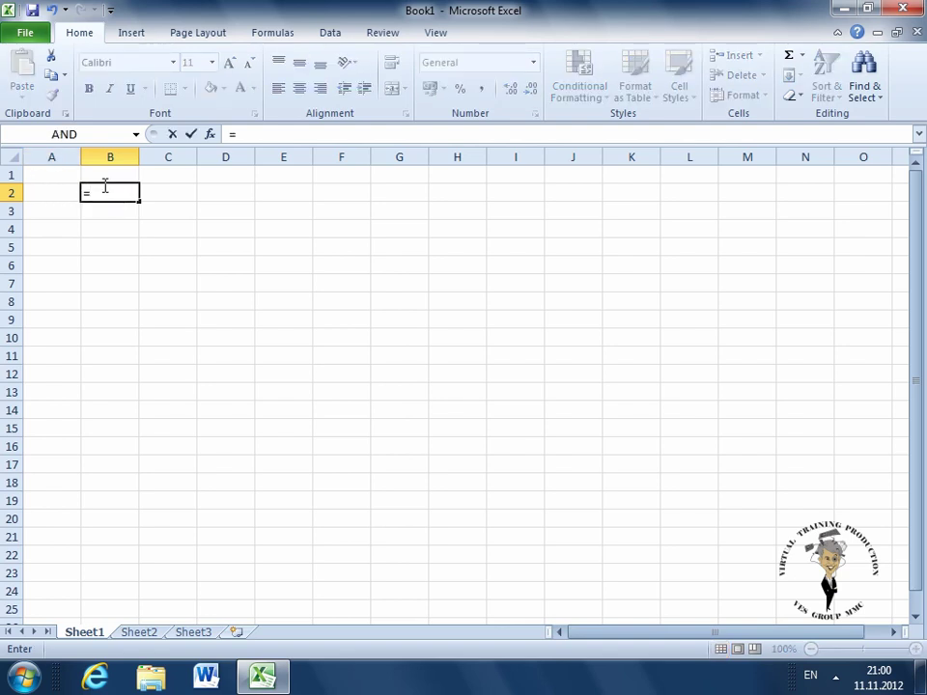
left_click(54, 172)
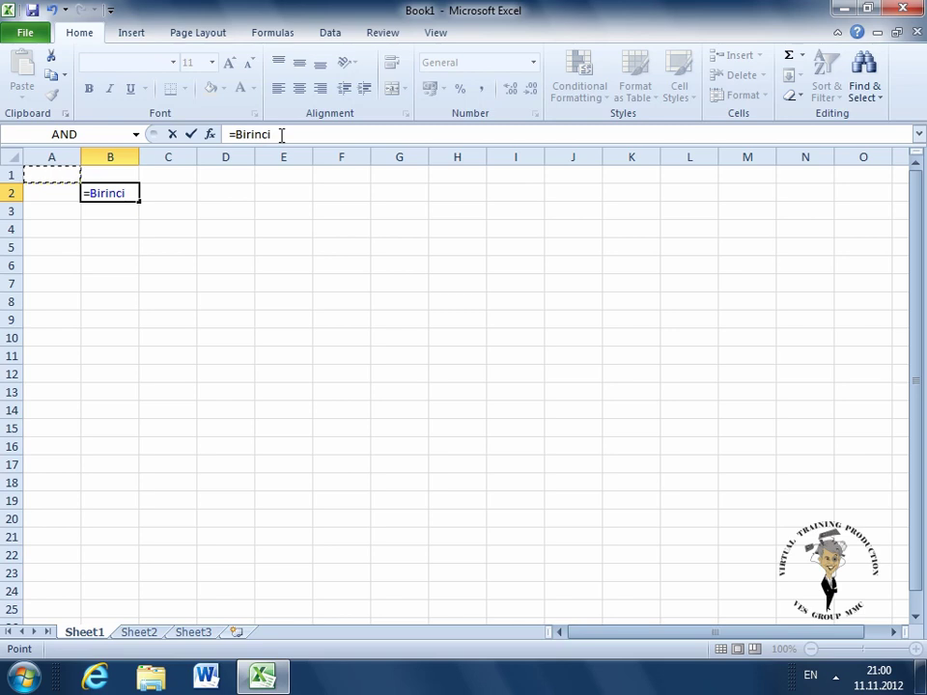
left_click(281, 134)
type("+")
left_click(40, 192)
key("Return")
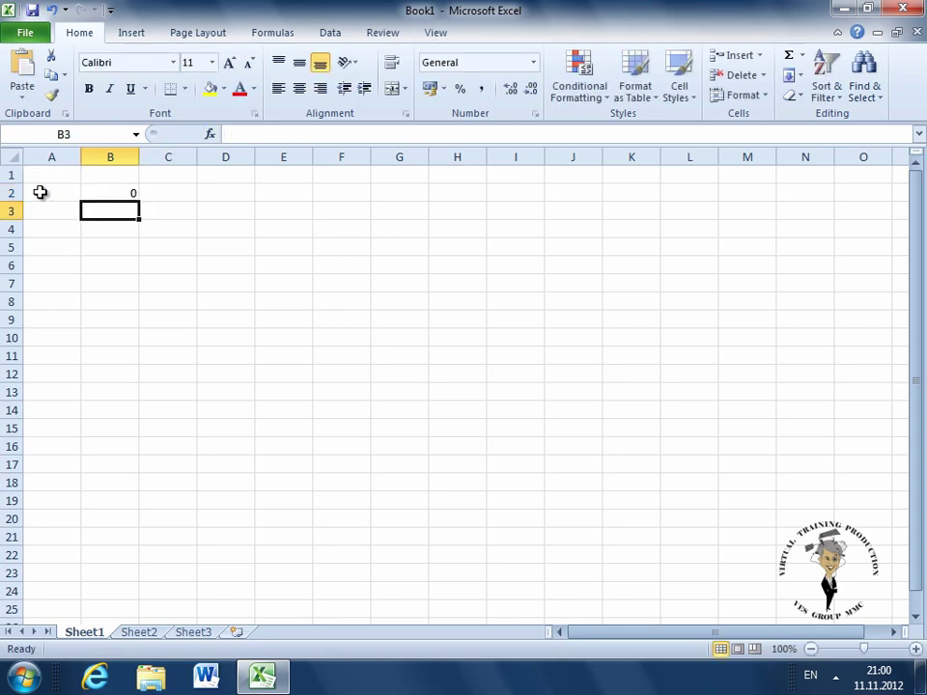
left_click(108, 194)
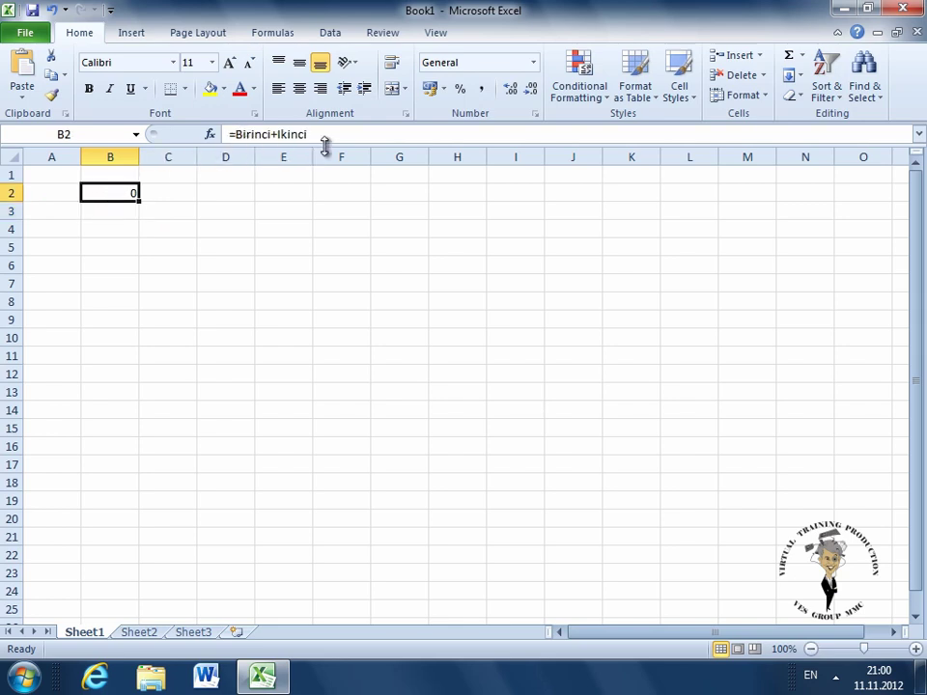
Enter 56 in A1 and 23 in A2 so B2 totals 79
left_click(53, 179)
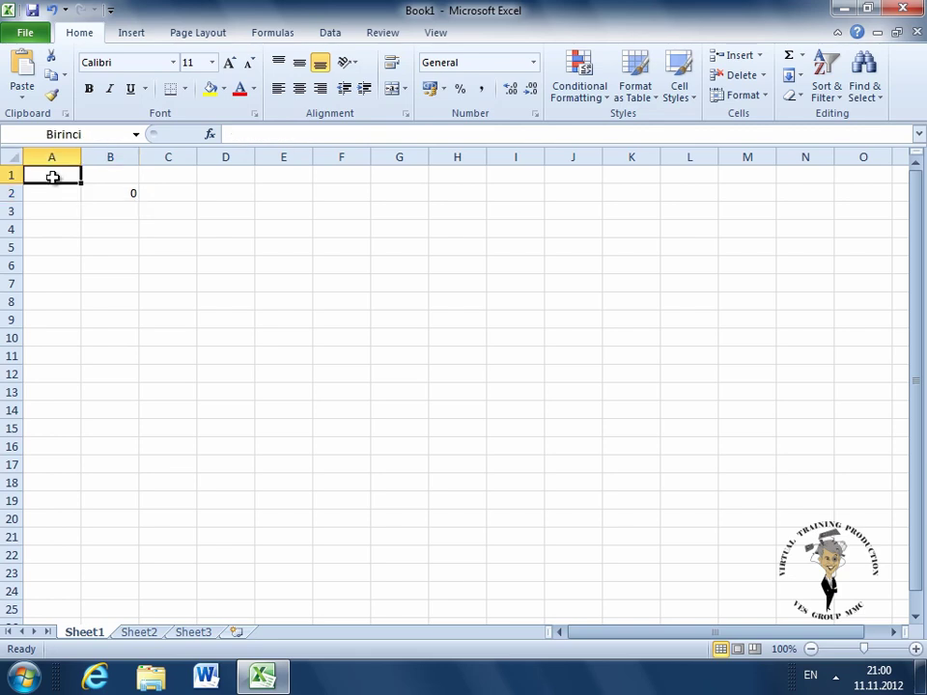
type("56")
key("Return")
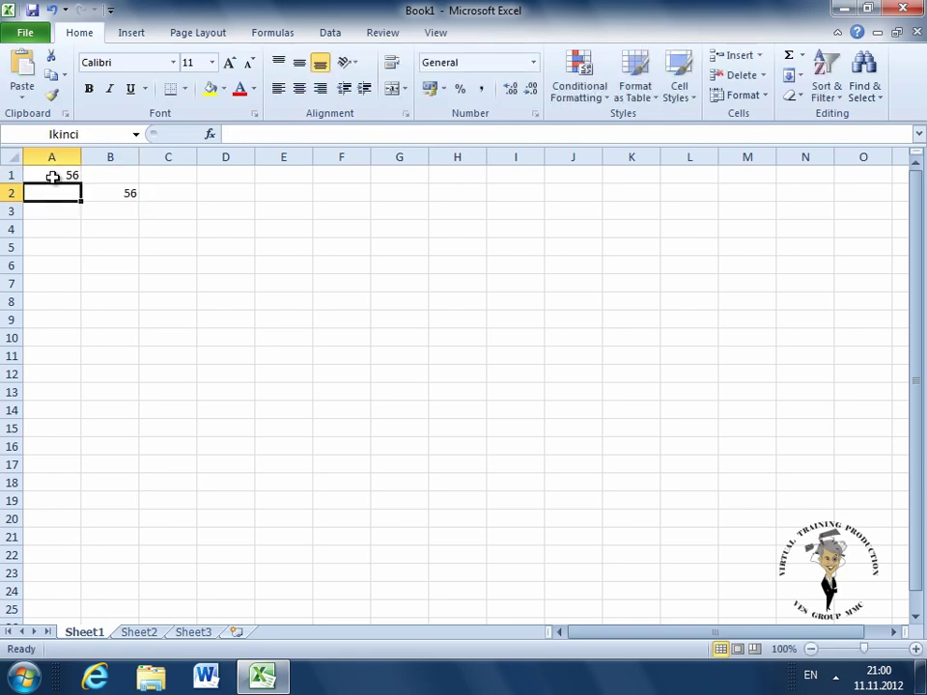
type("23")
key("Return")
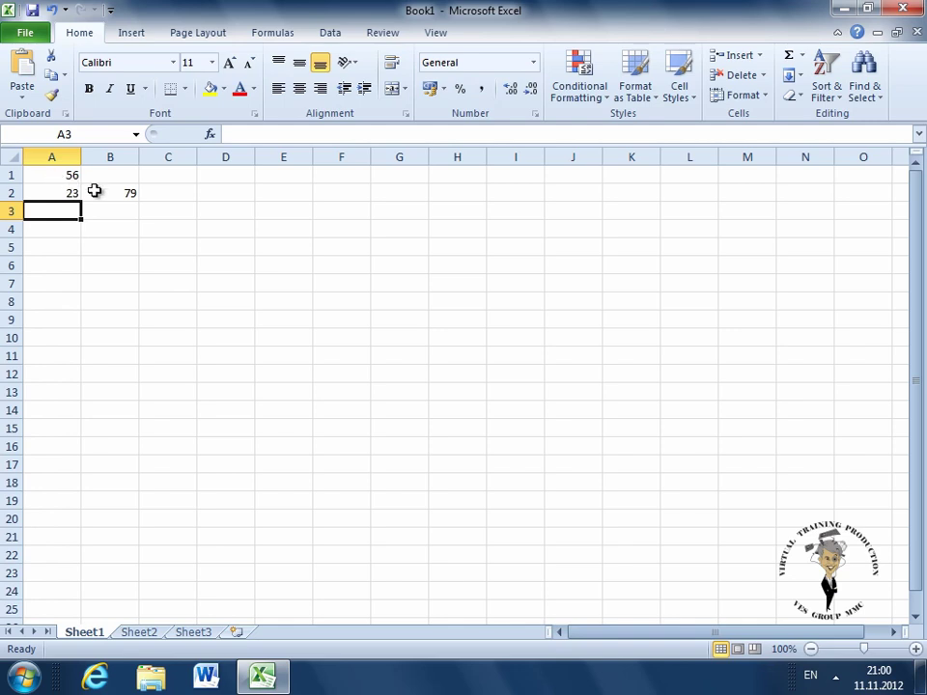
left_click(104, 195)
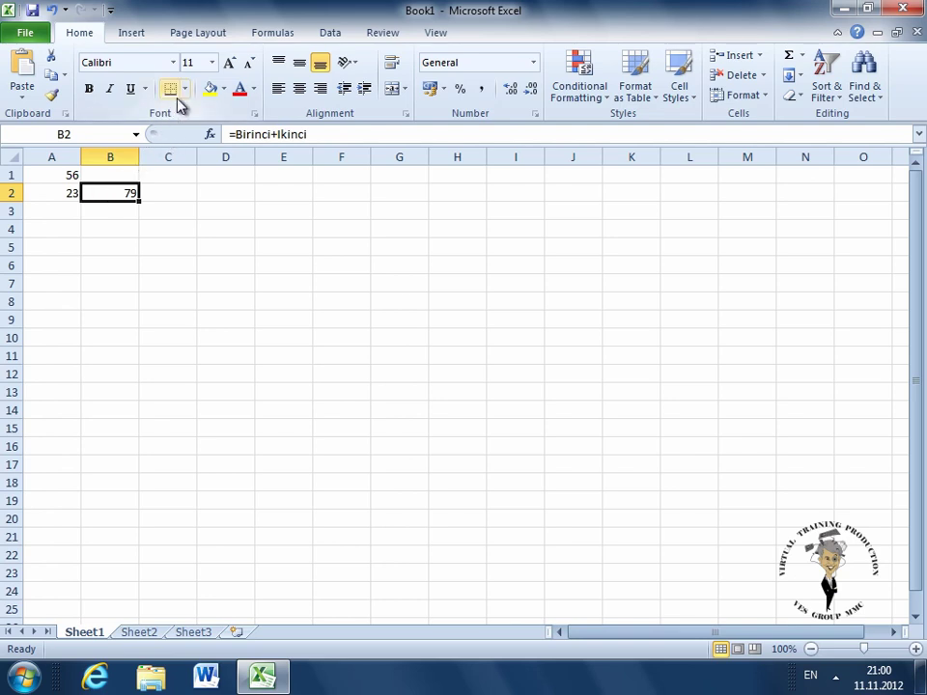
left_click(275, 33)
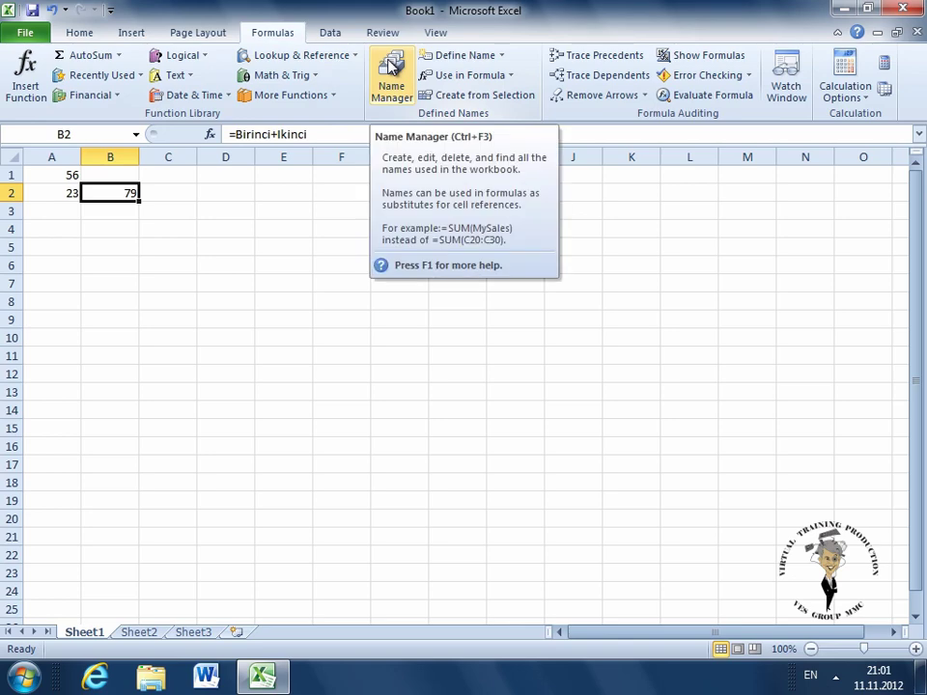
Remove the name Ikinci in Name Manager, leaving only Birinci defined
left_click(391, 66)
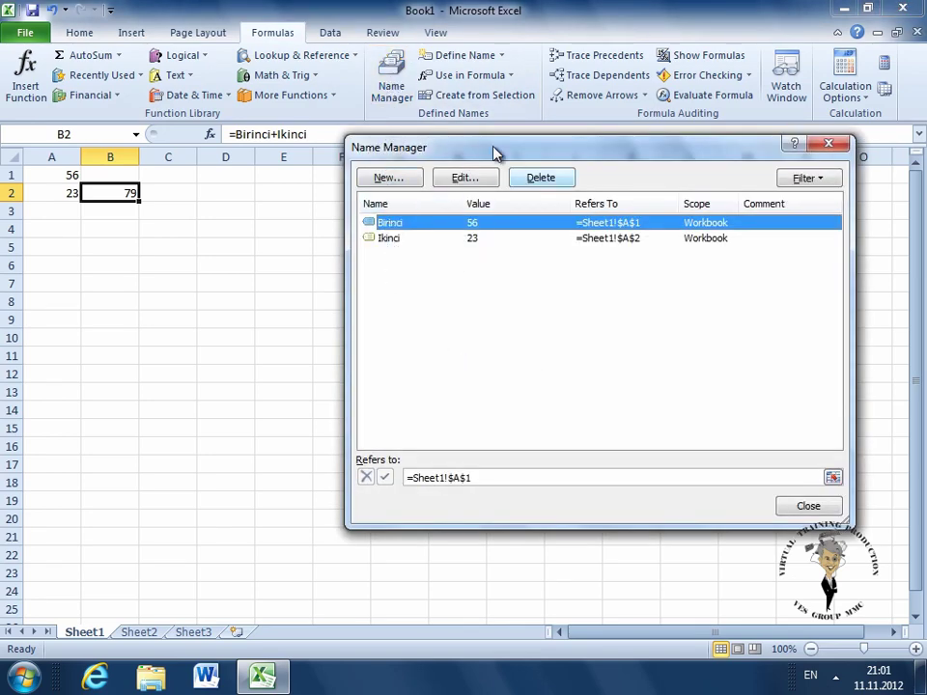
left_click(390, 239)
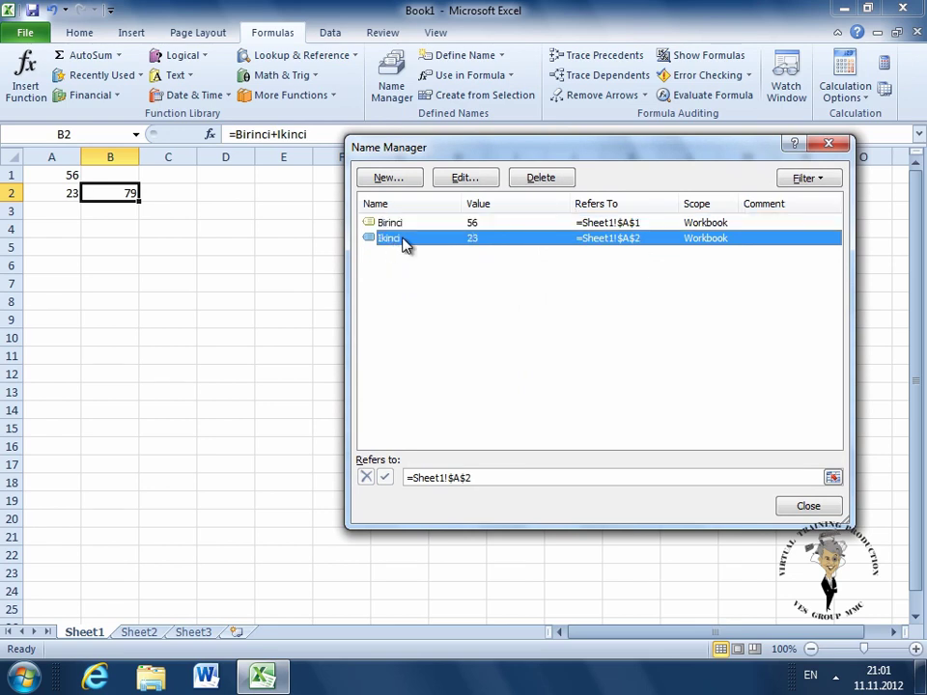
left_click(539, 180)
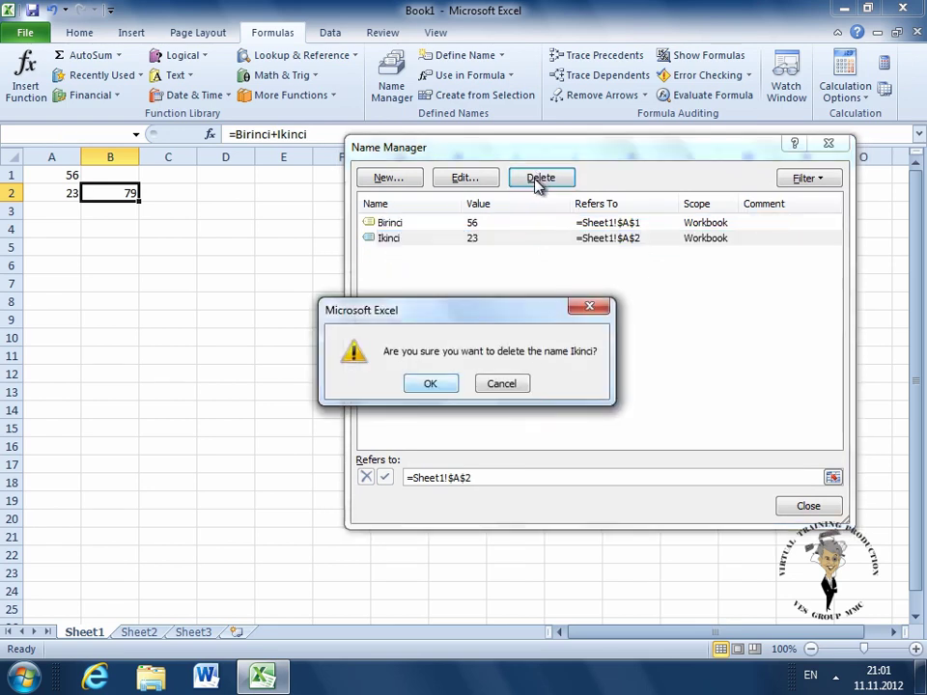
left_click(435, 386)
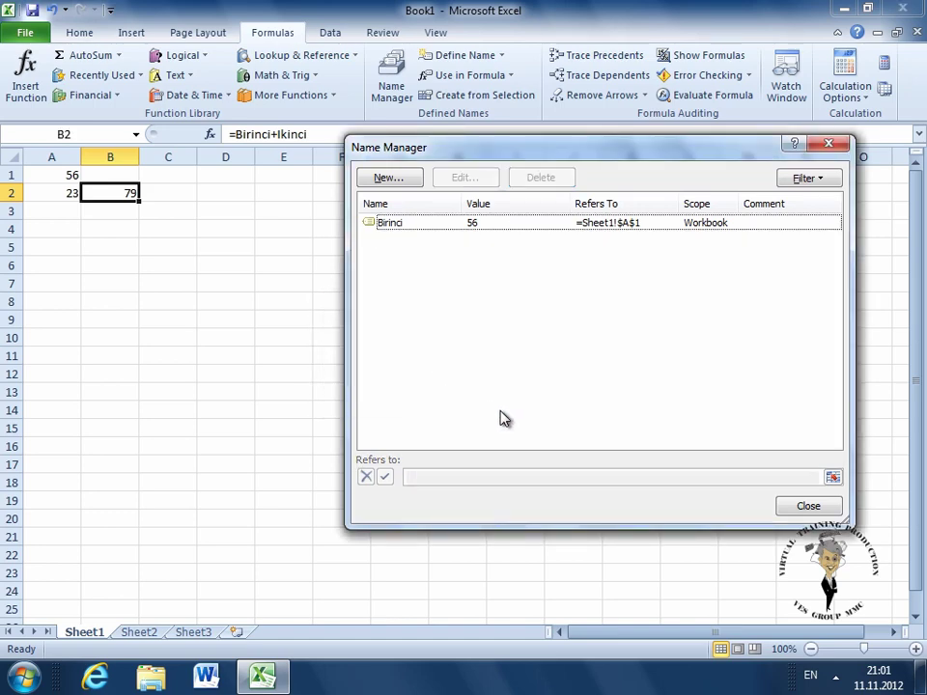
left_click(826, 505)
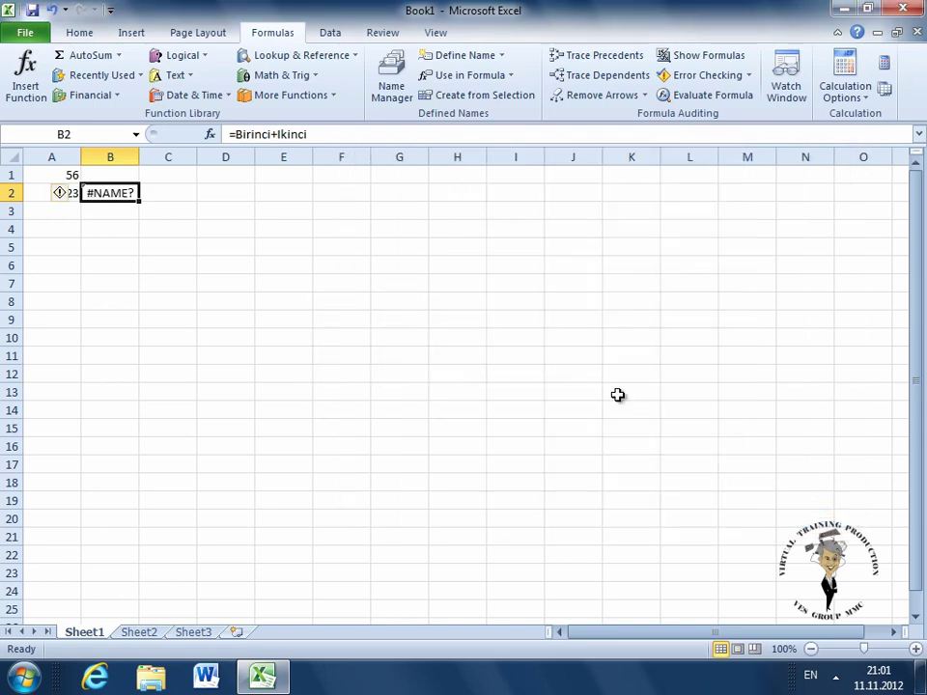
Inspect B2's broken #NAME? formula, comparing it with C2 and A2's value of 23
left_click(618, 392)
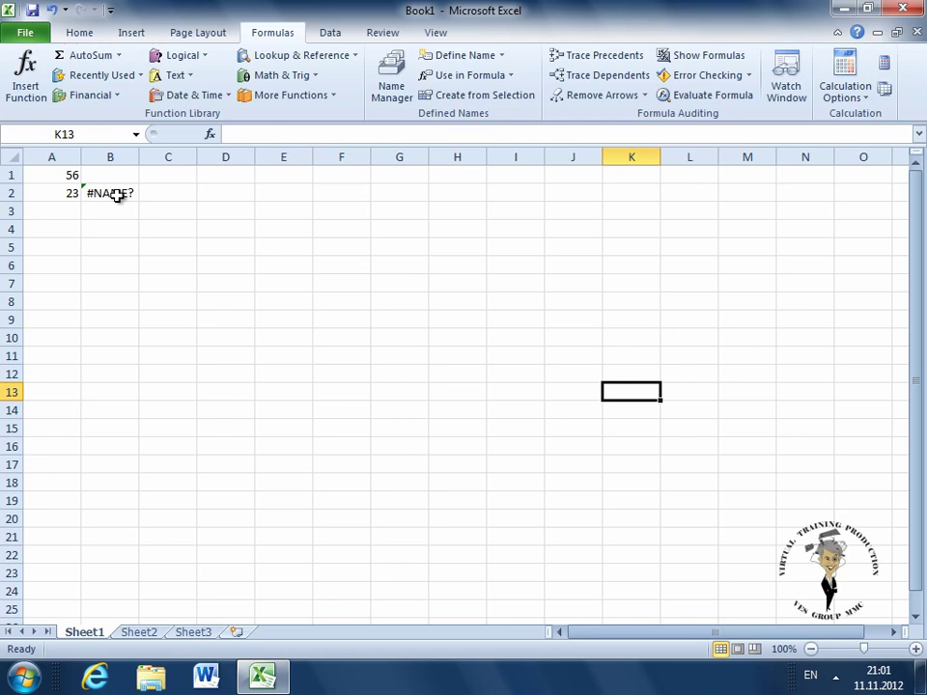
left_click(116, 196)
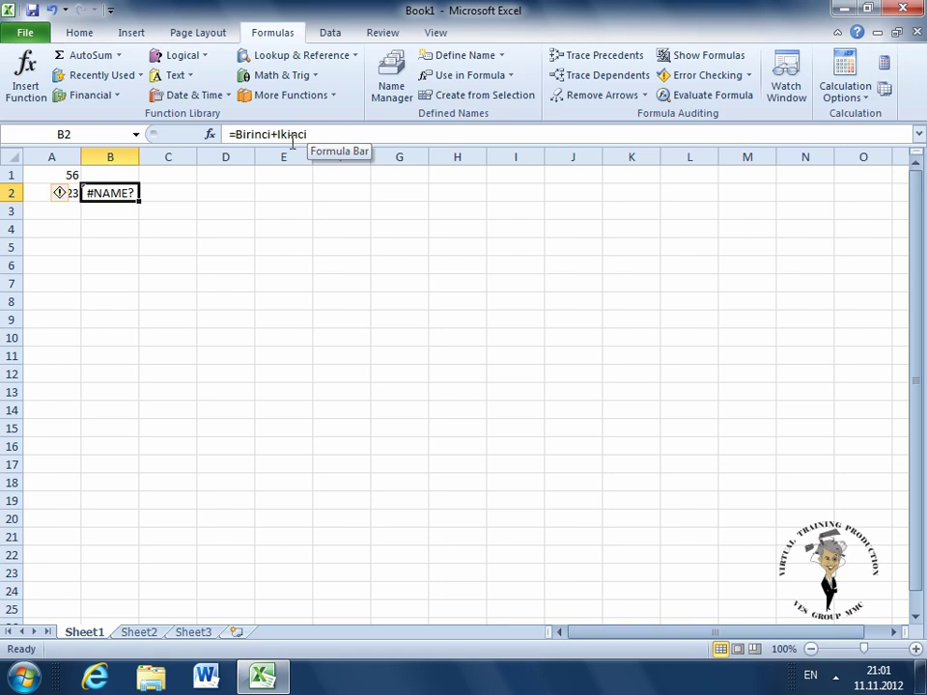
left_click(151, 195)
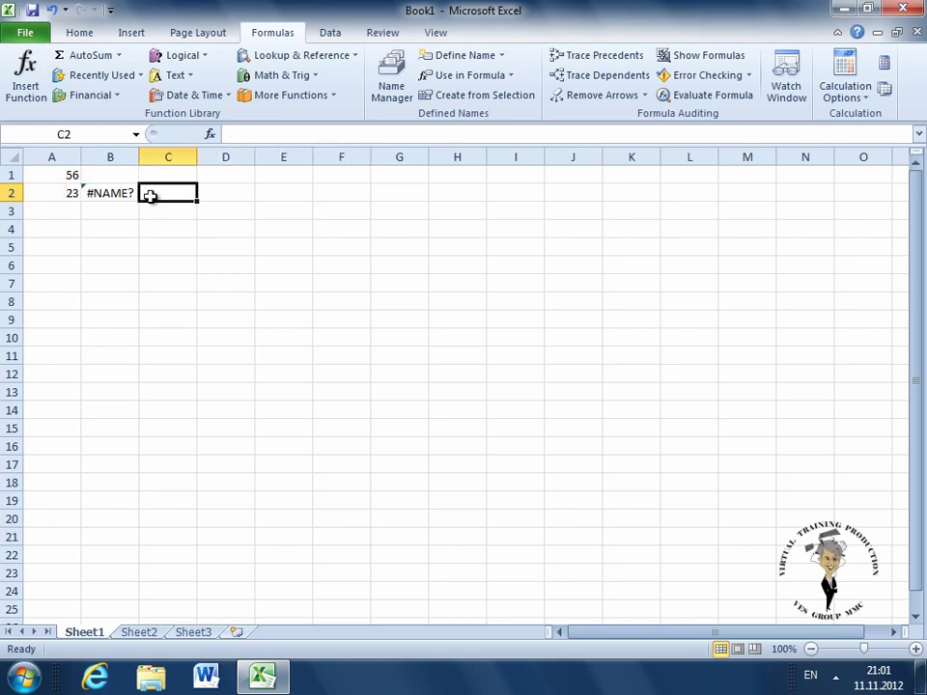
left_click(47, 191)
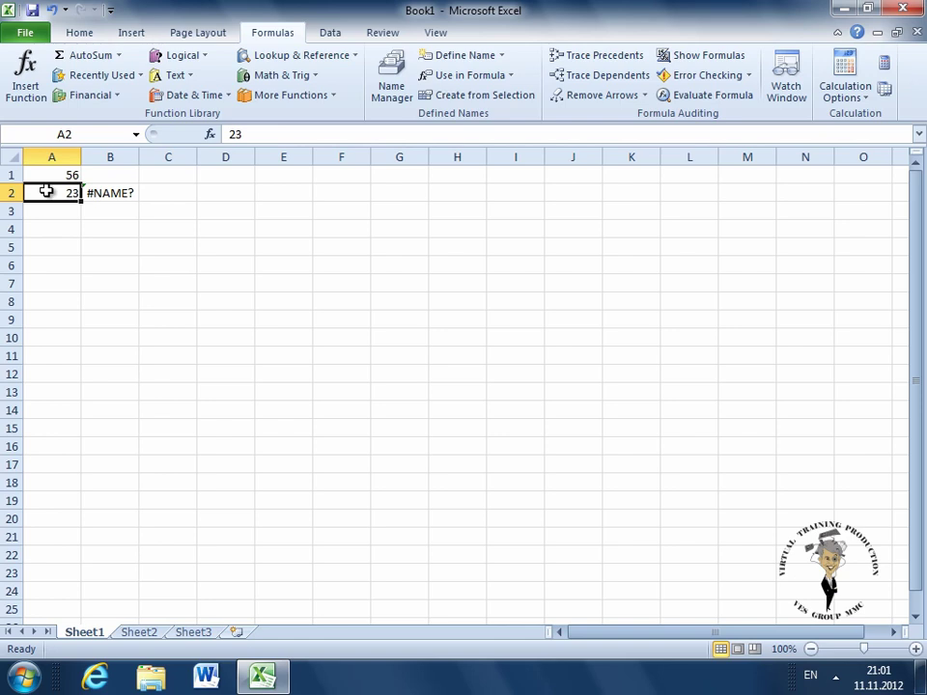
left_click(118, 192)
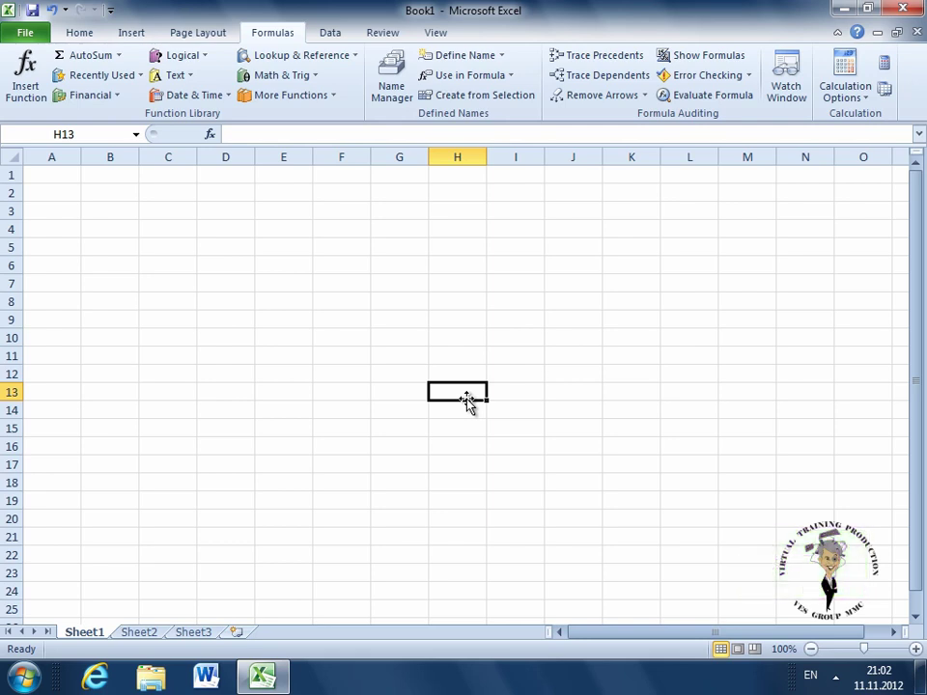
Enter the formula =Birinci+C1 in B2
left_click(49, 174)
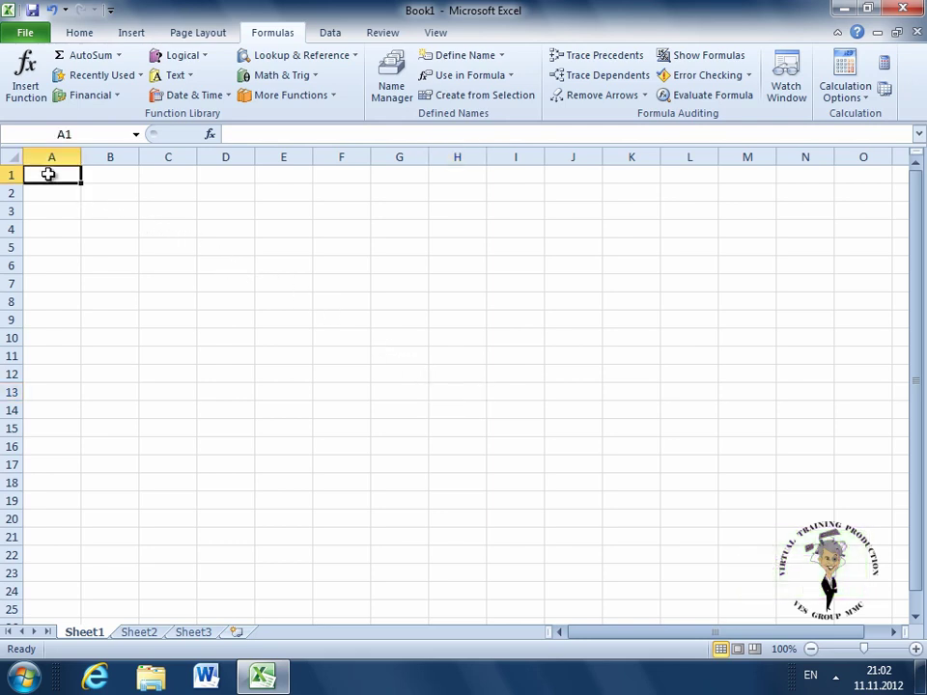
left_click(175, 179)
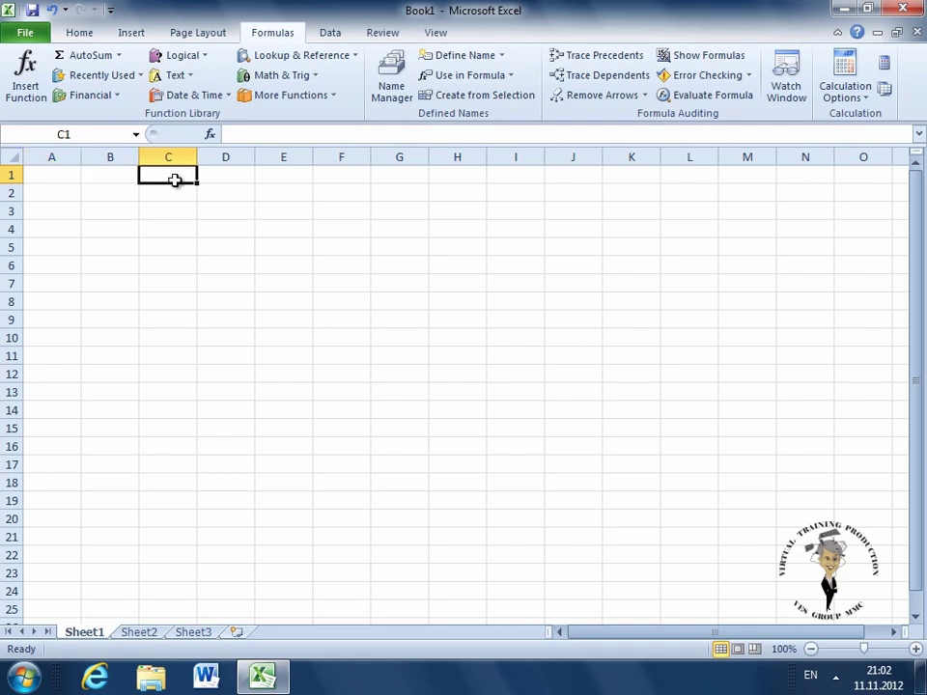
left_click(112, 194)
type("=")
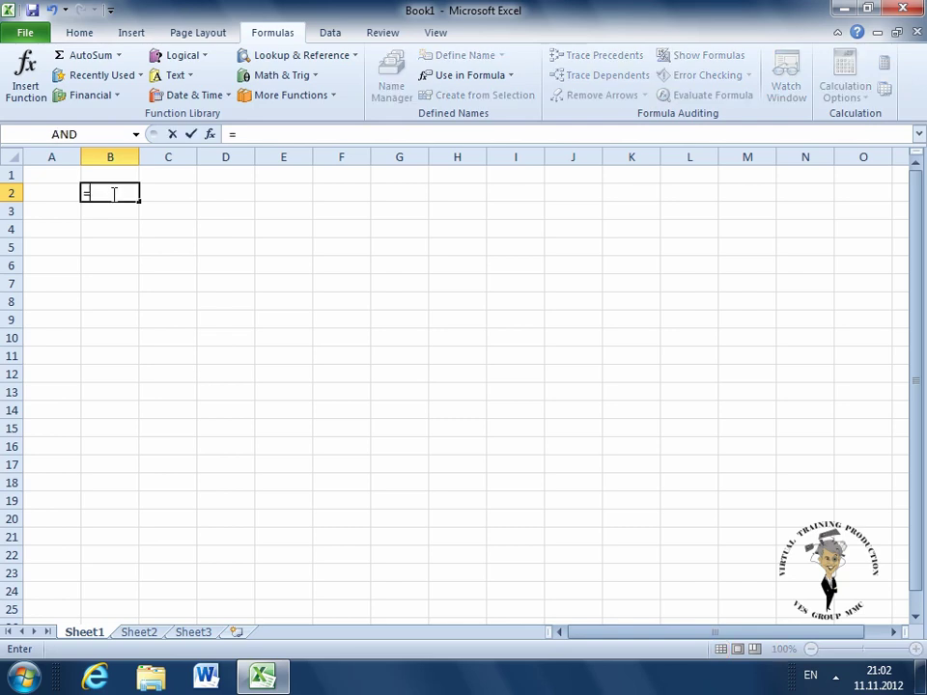
left_click(59, 176)
type("+")
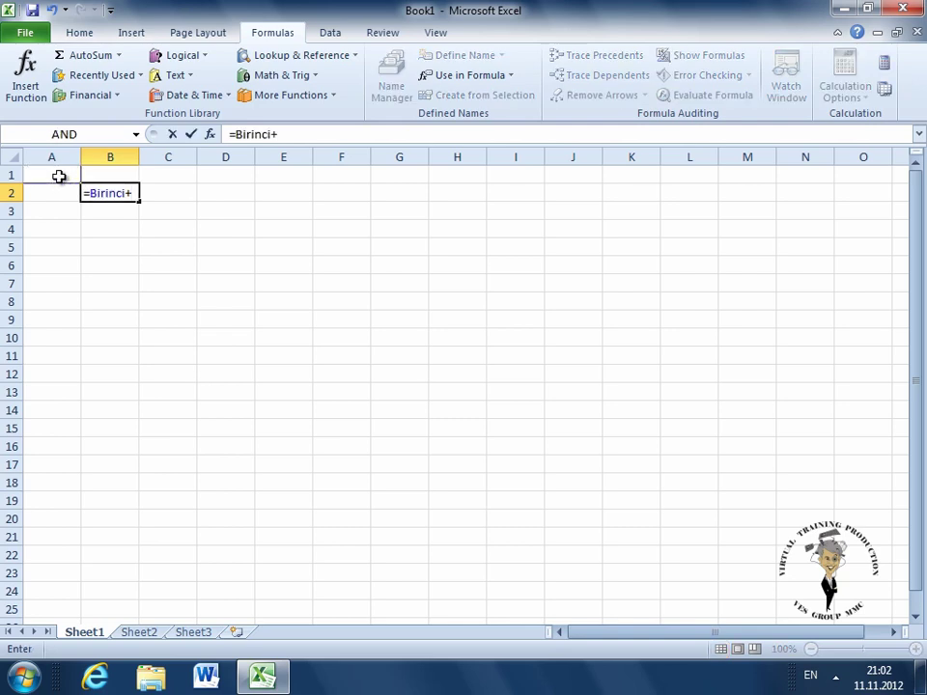
left_click(175, 175)
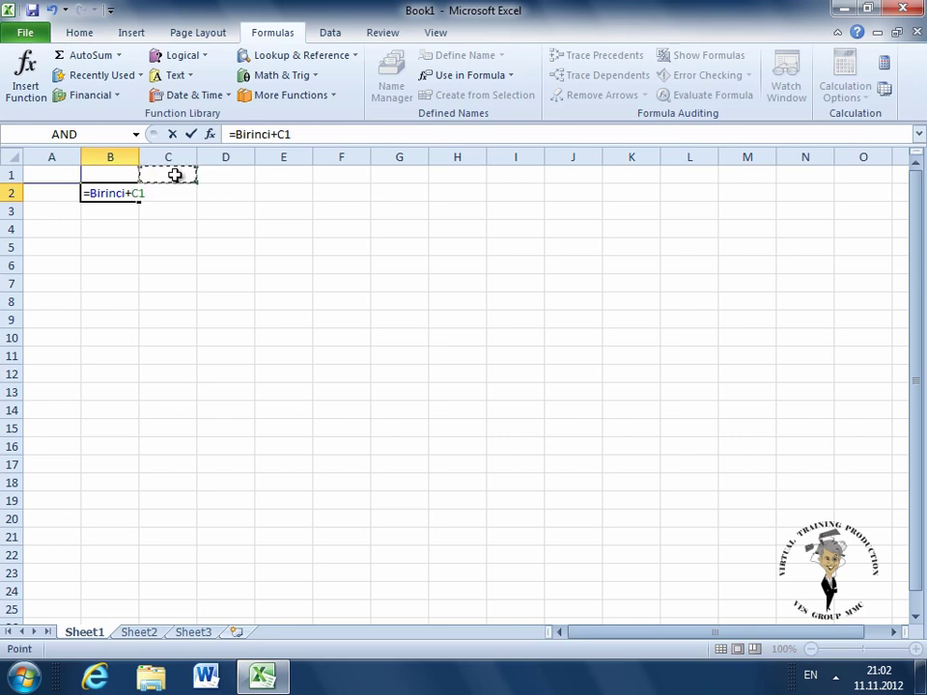
key("Return")
left_click(122, 191)
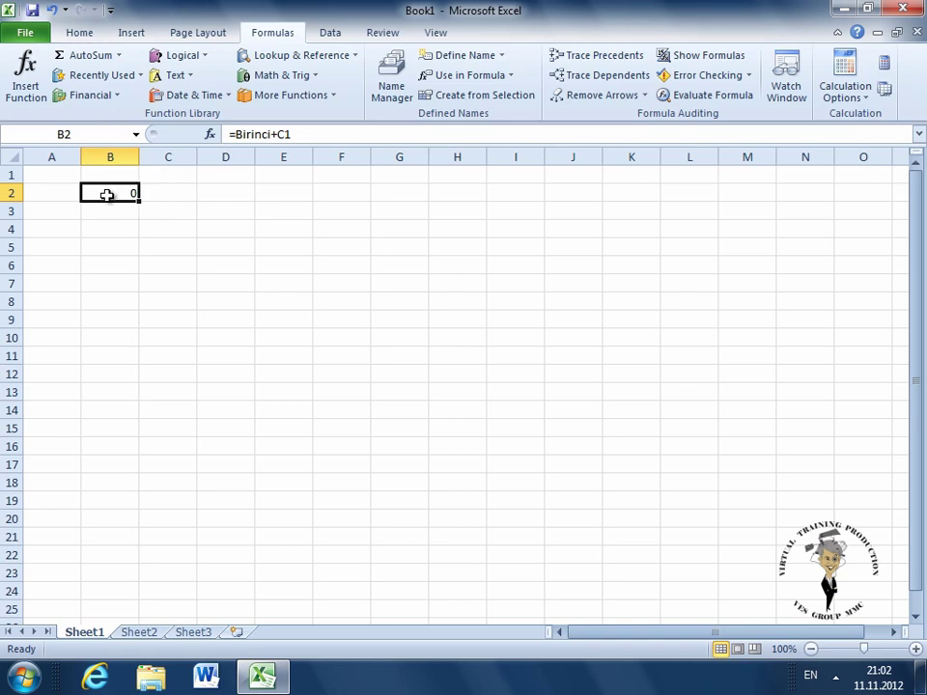
Enter 56 in A1 and 23 in C1 so B2 totals 79
left_click(43, 170)
type("56")
key("Return")
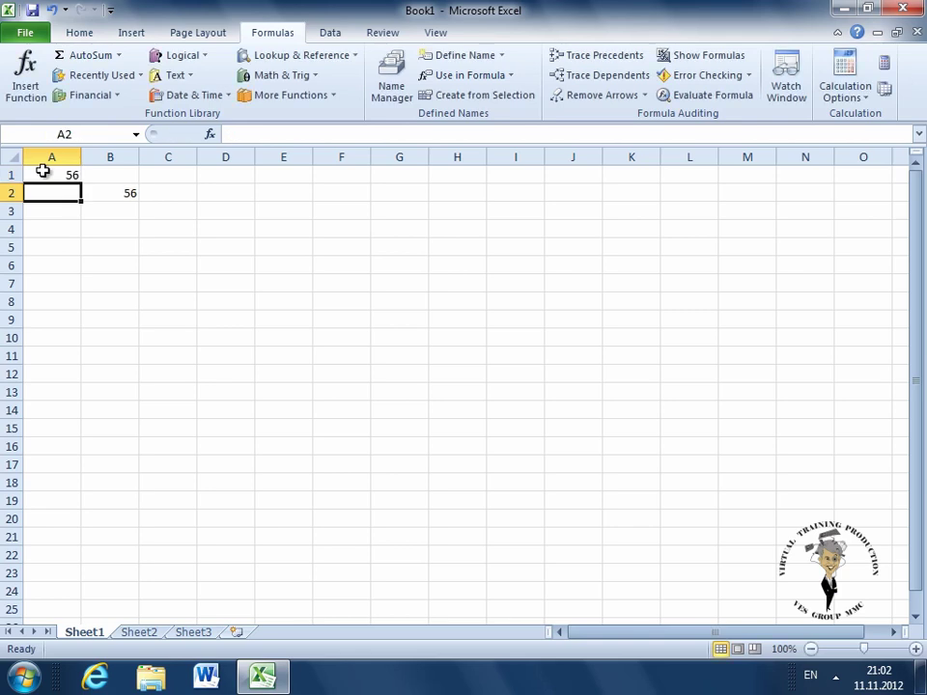
key("Up")
key("Right")
key("Right")
key("Right")
key("Left")
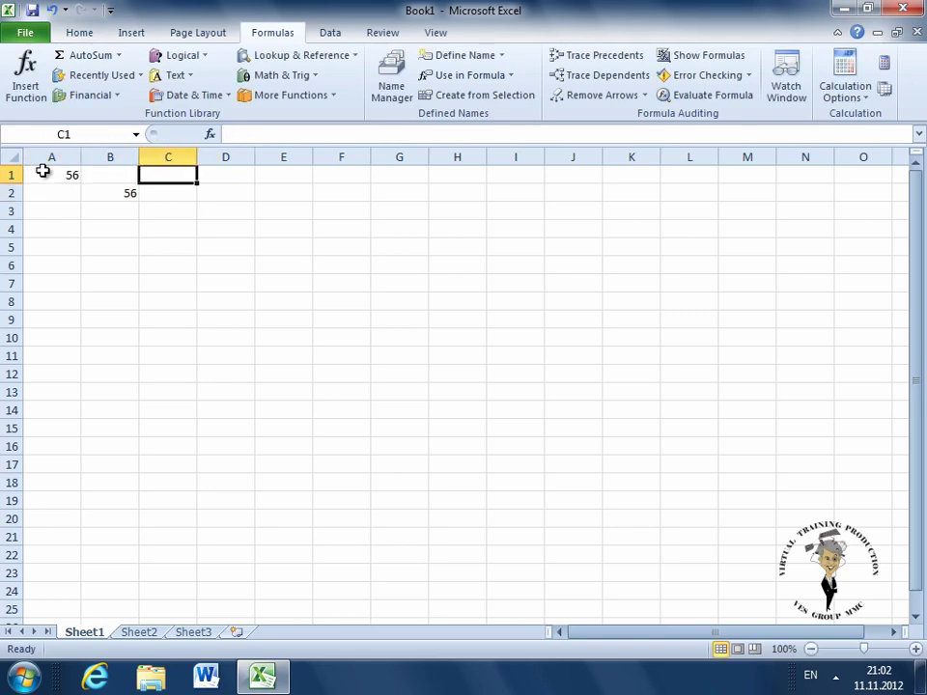
type("23")
key("Return")
key("Left")
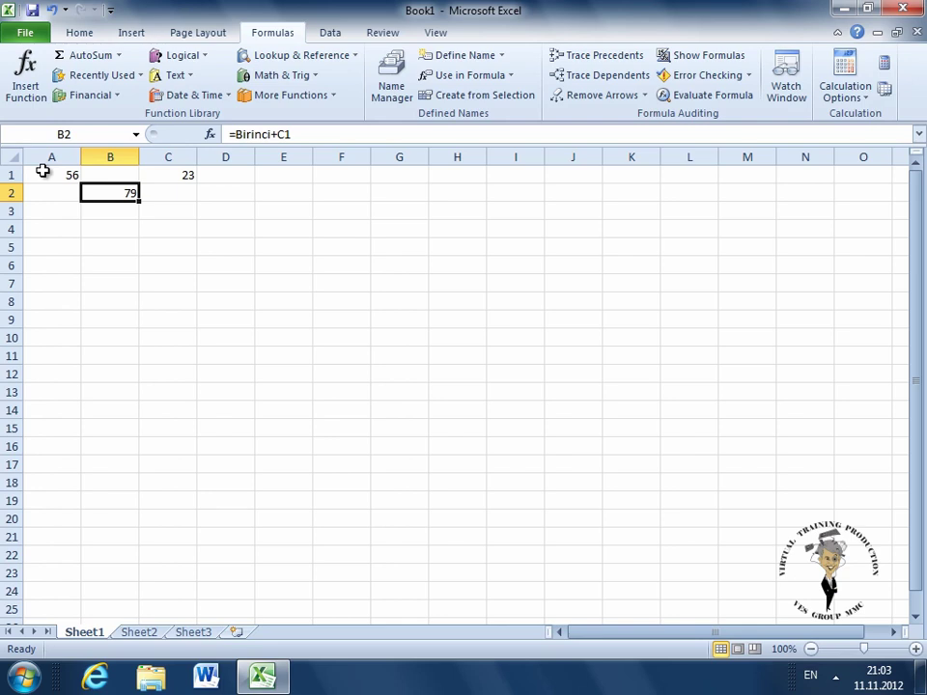
left_click(178, 177)
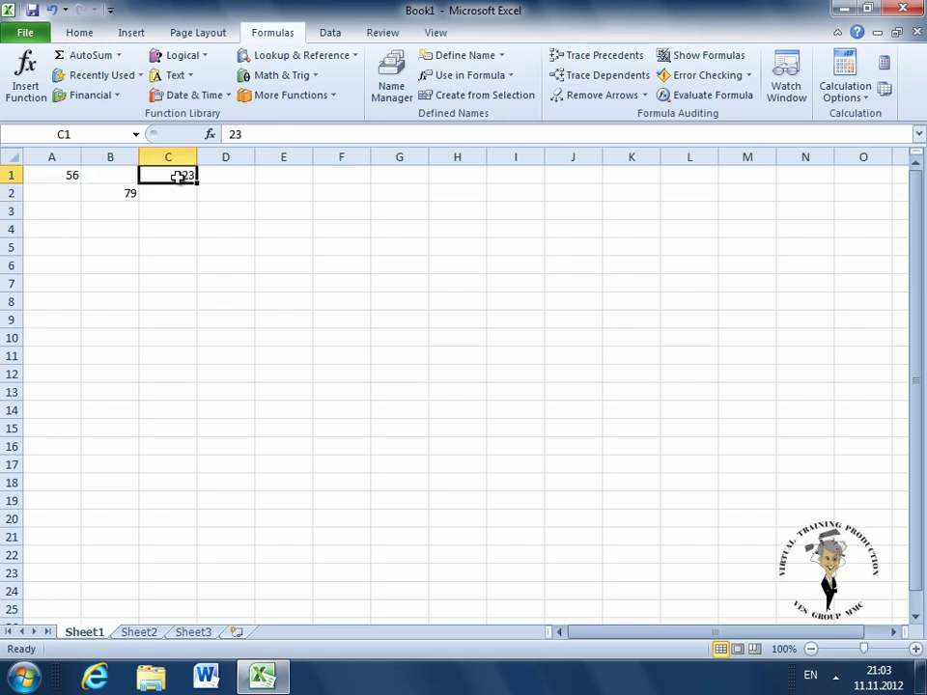
left_click(91, 33)
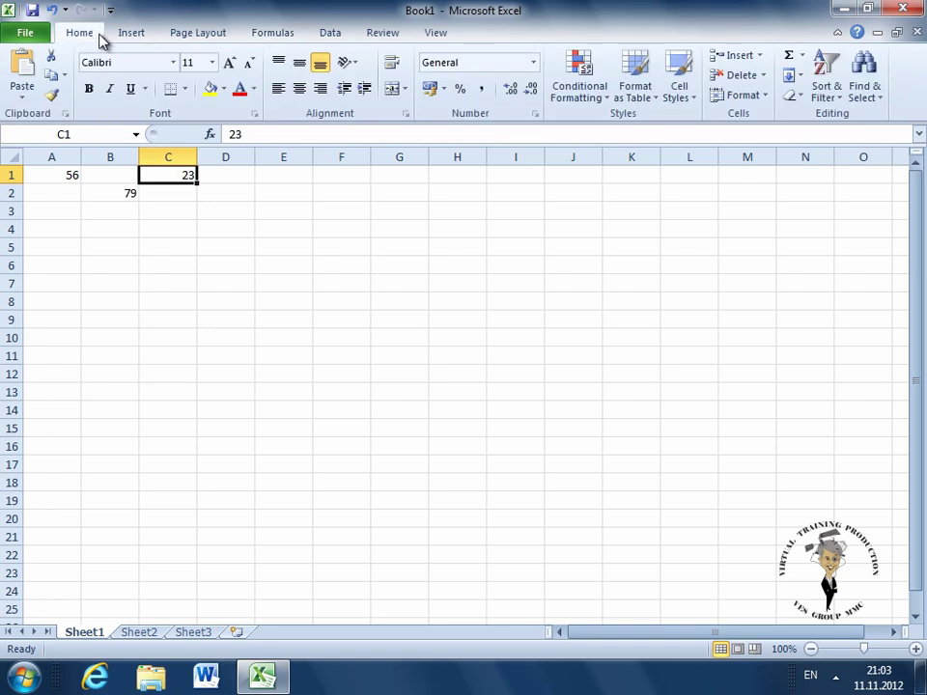
Delete cell C1 with cells shifted up, leaving B2 showing =Birinci+#REF!
left_click(762, 76)
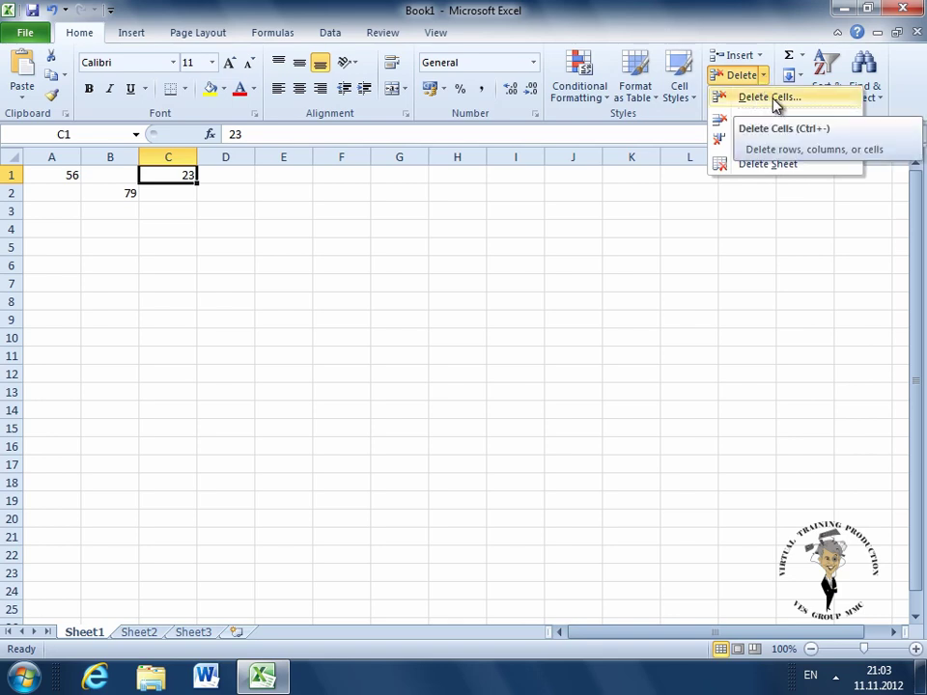
left_click(768, 96)
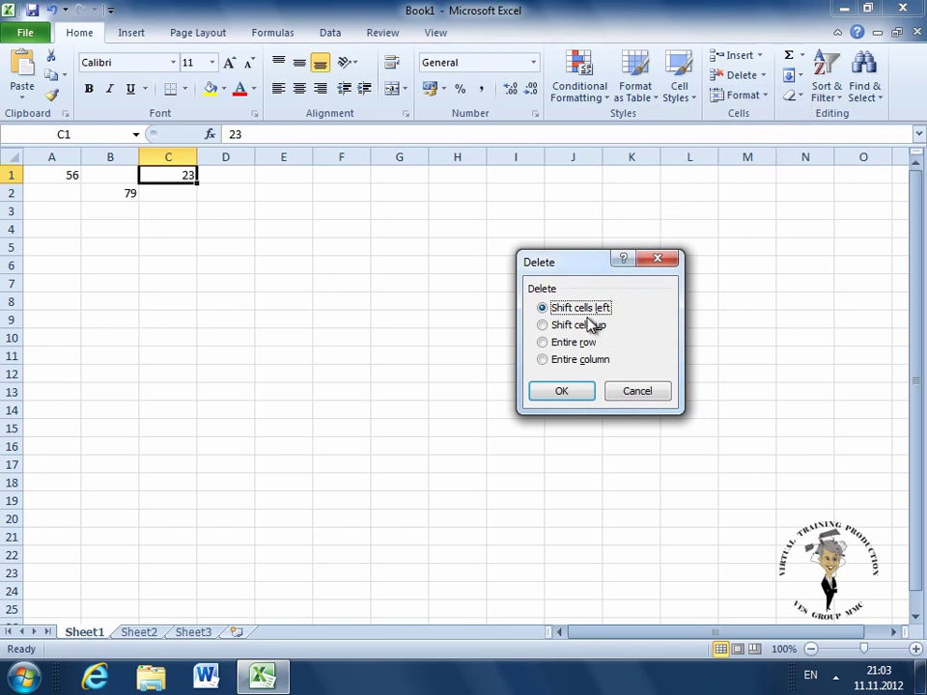
left_click(556, 326)
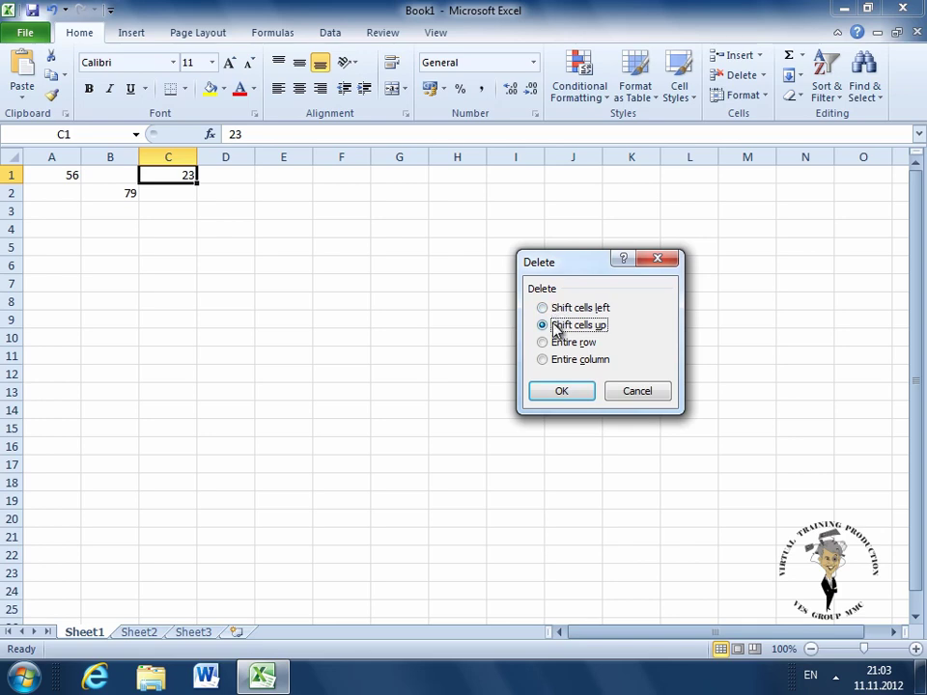
left_click(570, 392)
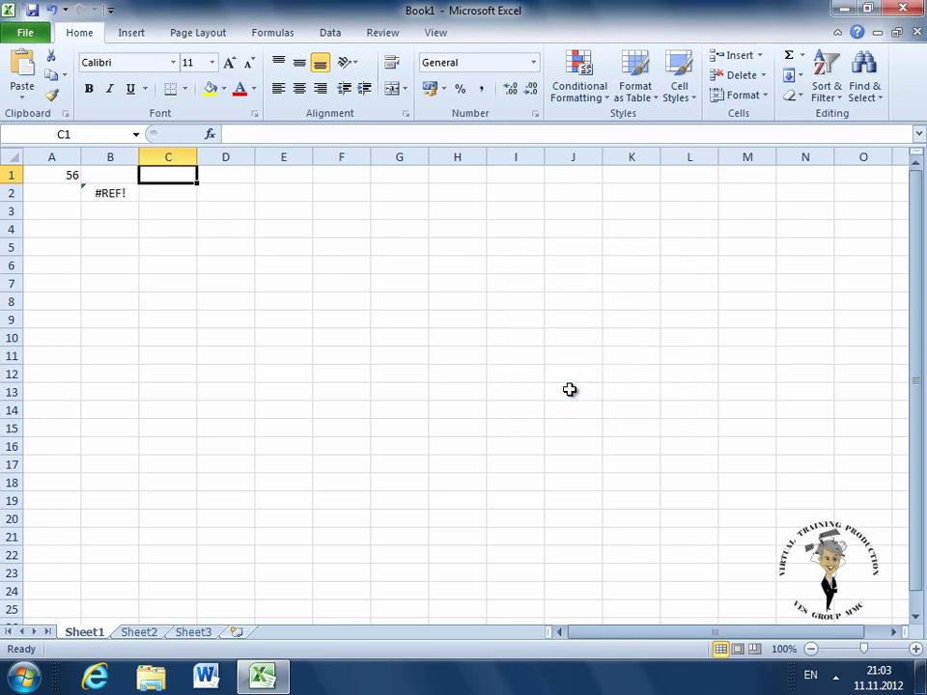
left_click(125, 194)
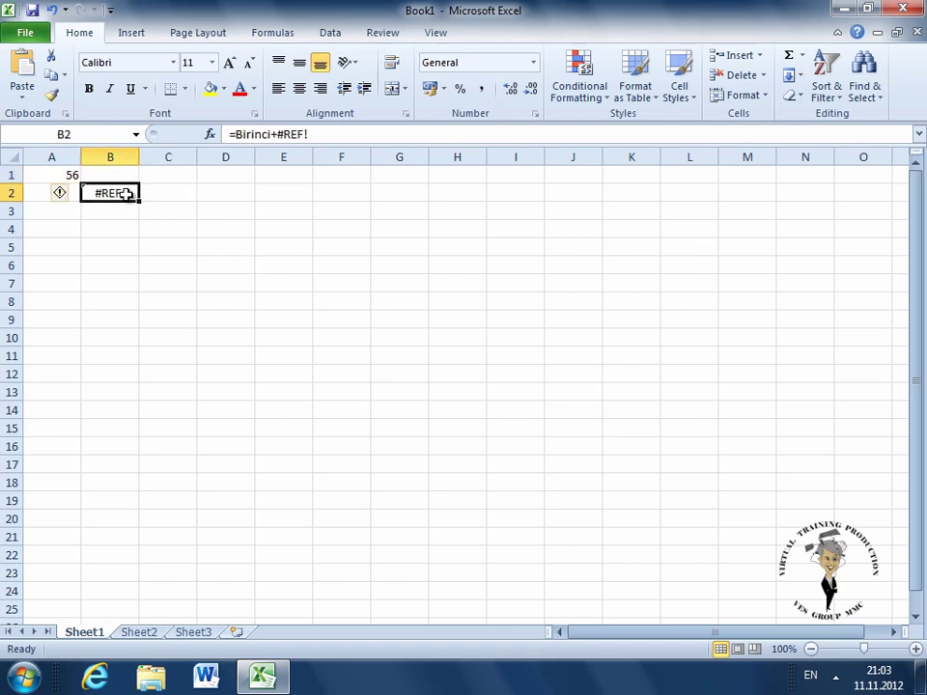